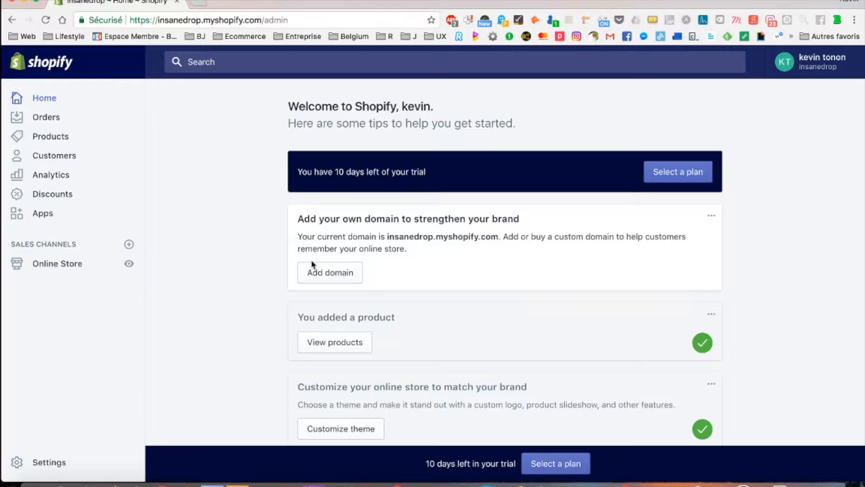
Open Facebook Audience Insights in a new browser tab and dismiss the starting audience choice.
click(208, 5)
text(facebook.com)
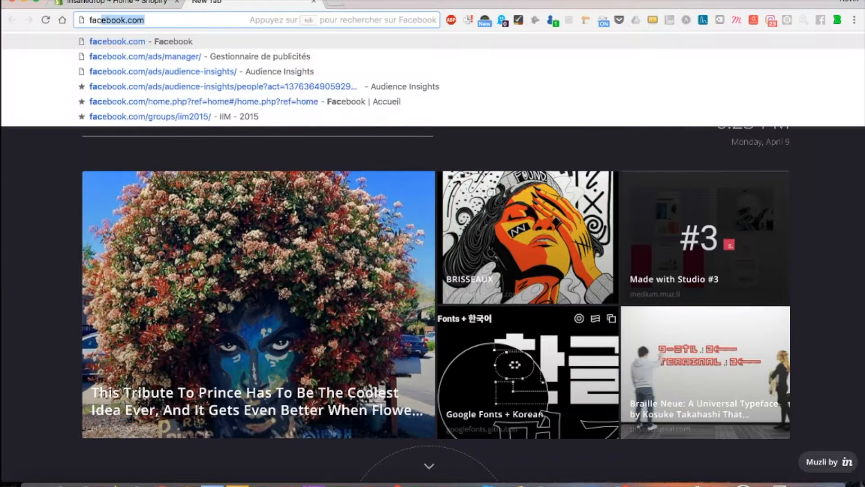
key(Down)
key(Down)
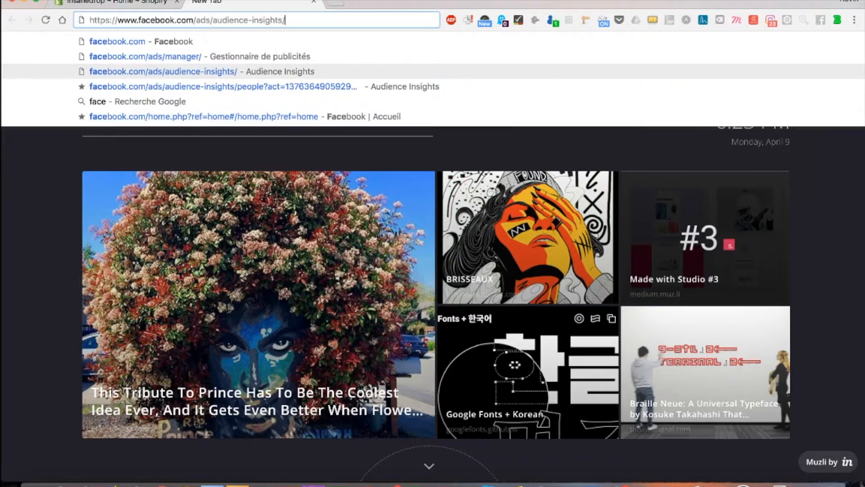
key(Return)
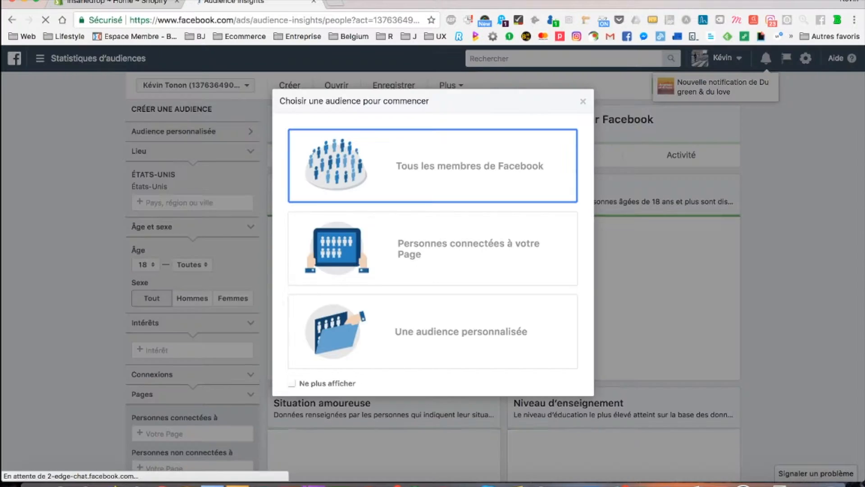
click(583, 102)
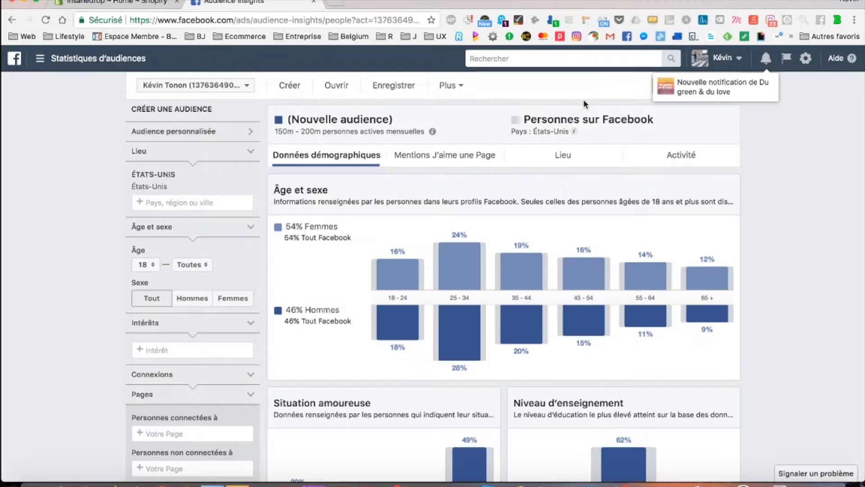
click(112, 58)
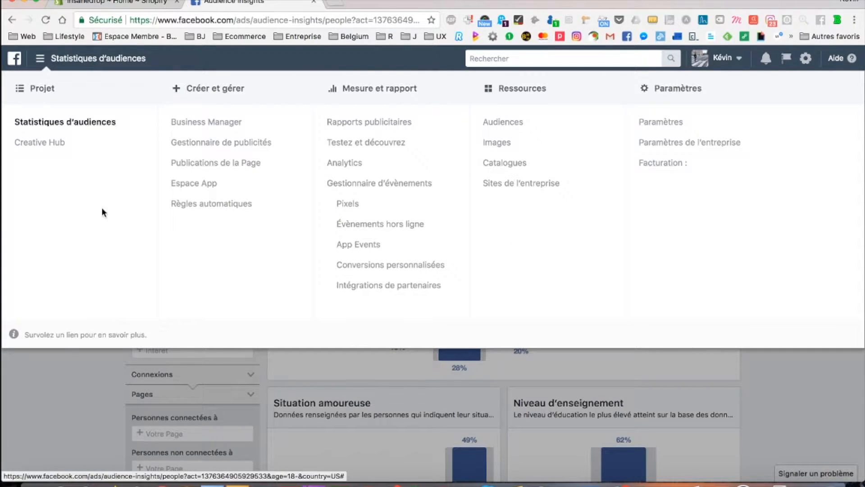
click(54, 384)
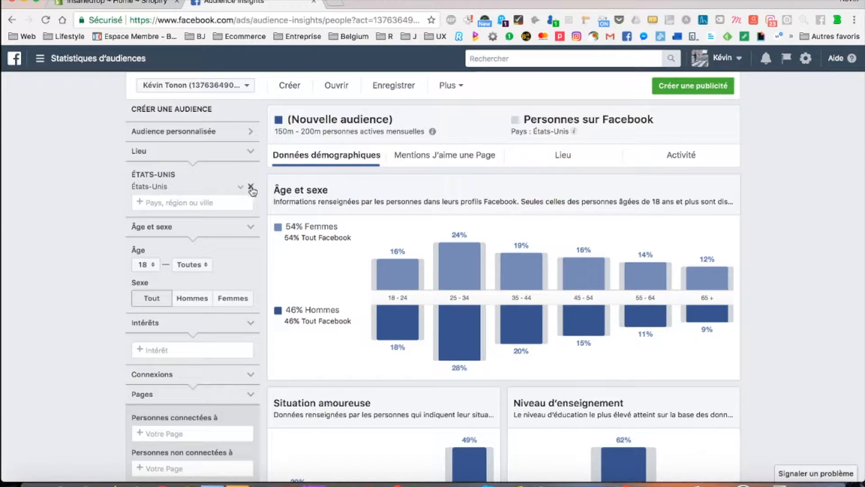
Replace the United States with France as the audience's location.
click(250, 186)
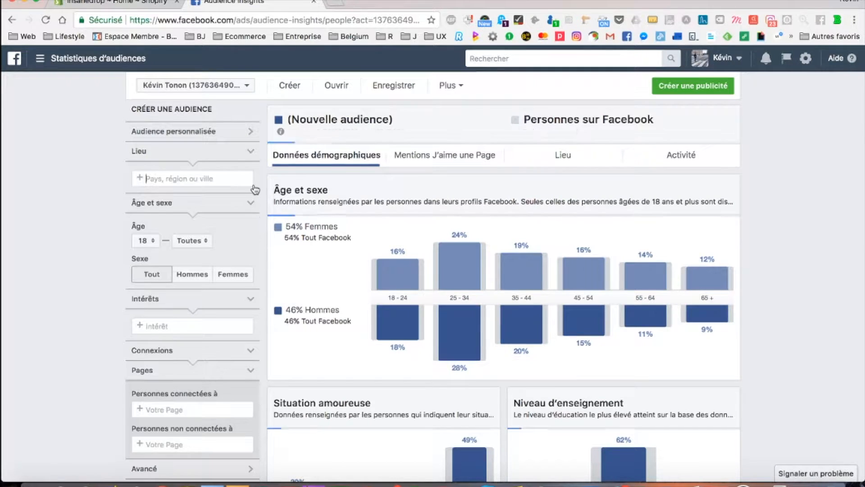
click(216, 179)
text(france)
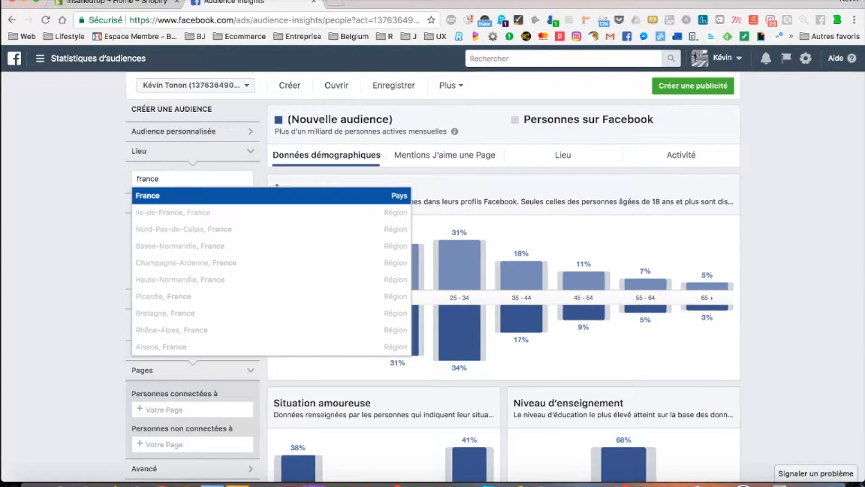
key(Return)
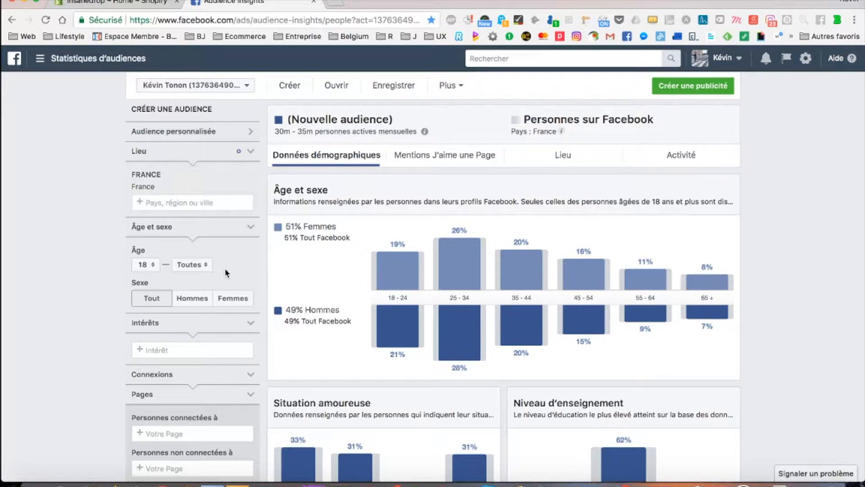
Add the interest Chiens to the audience and look over its demographic data.
click(188, 351)
text(chiens)
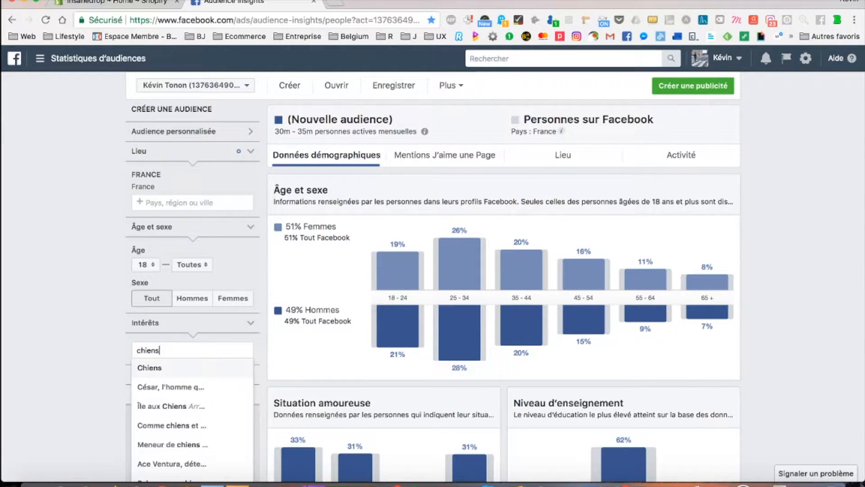
key(Return)
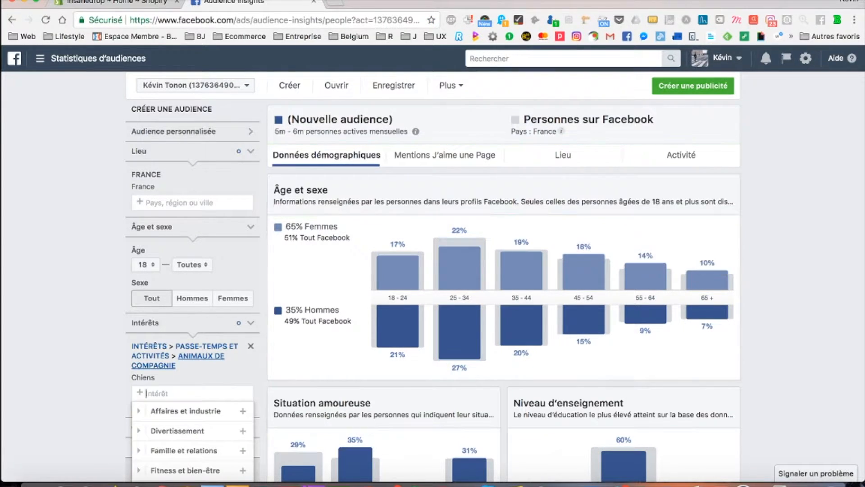
mouse_move(377, 270)
scroll(489, 231, down, 5)
scroll(489, 231, up, 5)
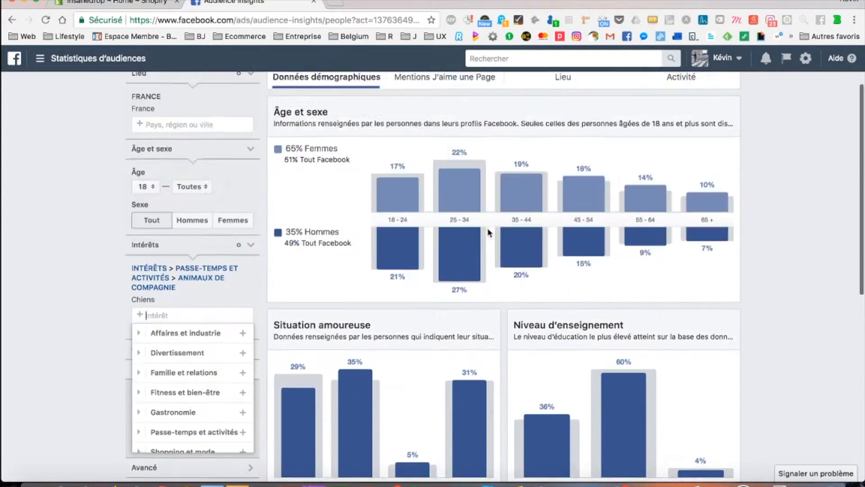
Show the pages liked by the audience, sort them by affinity and examine the ranking.
click(470, 157)
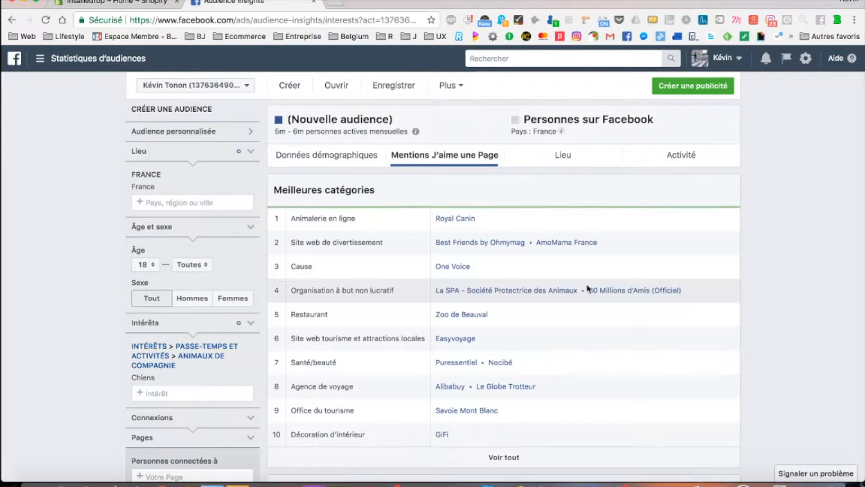
scroll(666, 328, down, 4)
scroll(667, 327, down, 1)
click(631, 327)
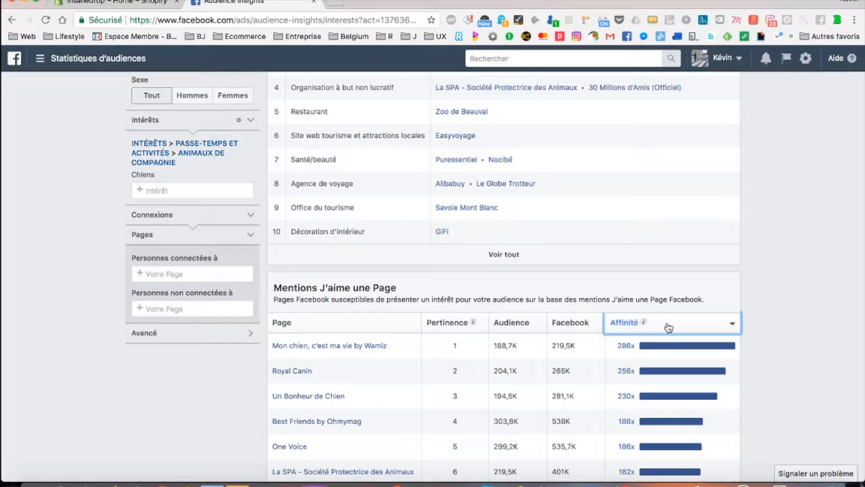
scroll(668, 327, down, 3)
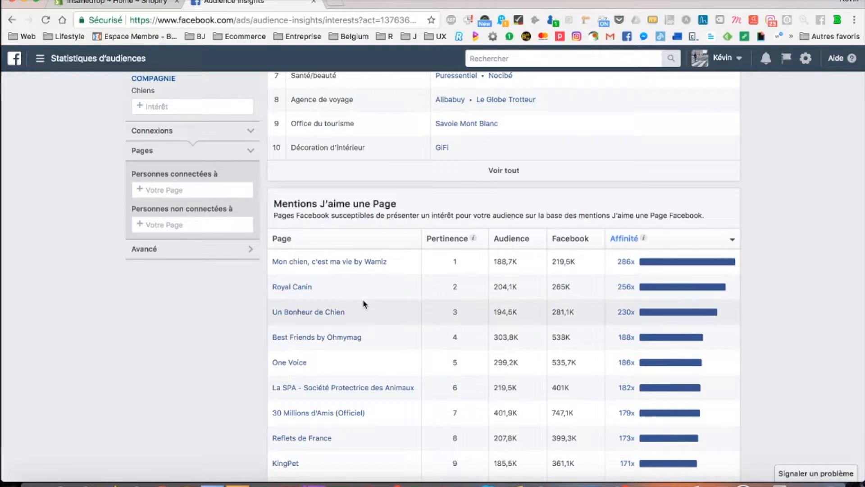
scroll(362, 304, down, 1)
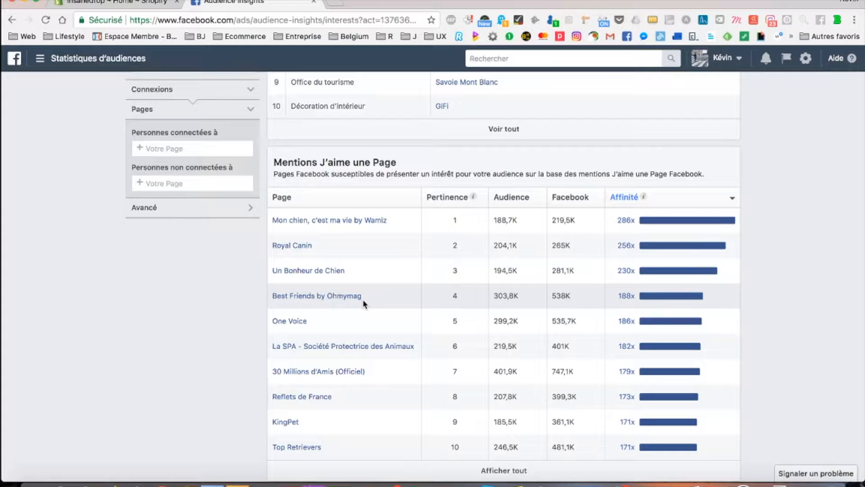
Open the Facebook page Un Bonheur de Chien in a separate tab and look through its content and details.
super+click(333, 272)
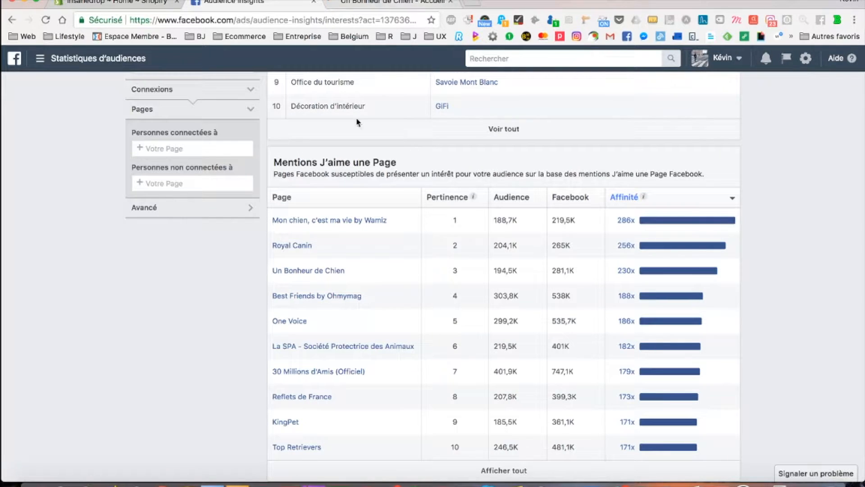
mouse_move(300, 251)
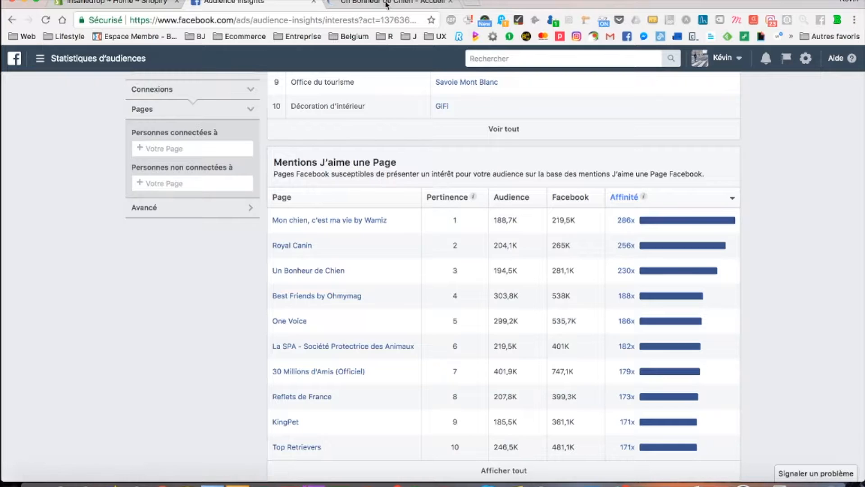
click(413, 4)
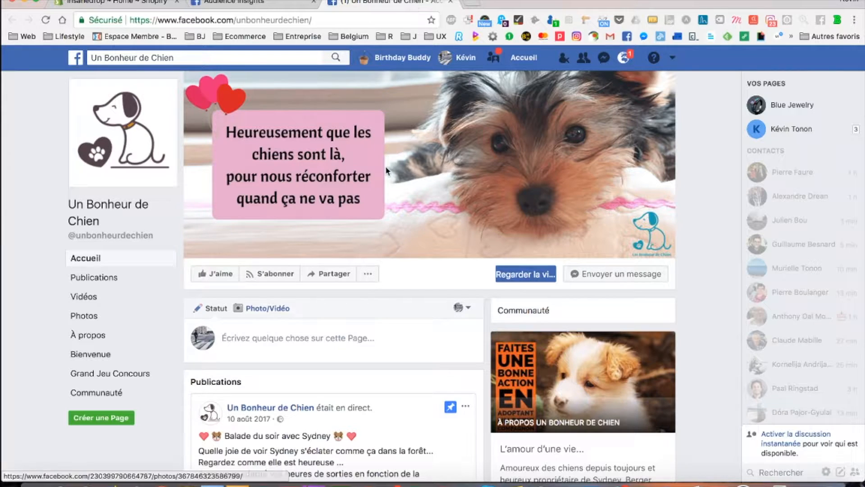
scroll(385, 167, down, 4)
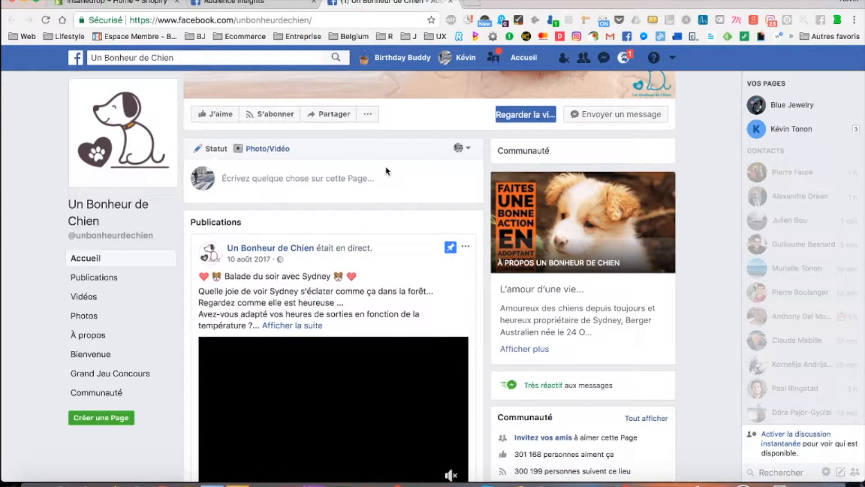
scroll(386, 167, down, 2)
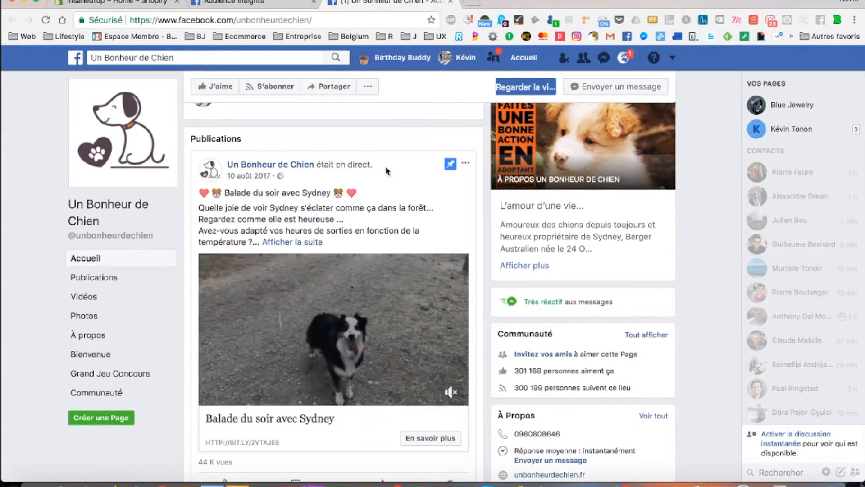
scroll(385, 166, down, 1)
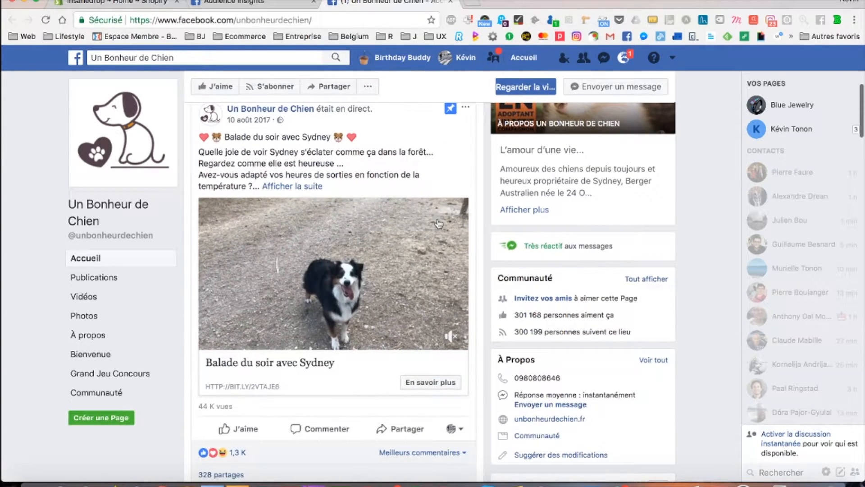
Load the page's website unbonheurdechien.fr in a separate tab and return to the Facebook page.
click(559, 420)
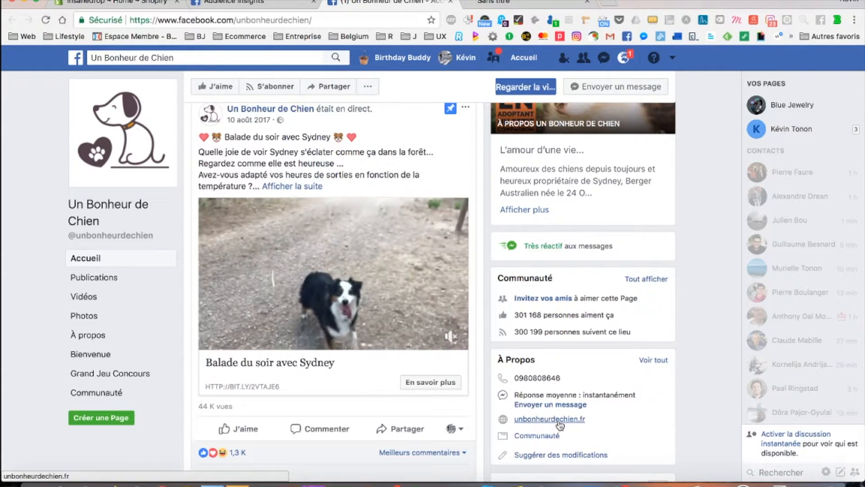
click(499, 2)
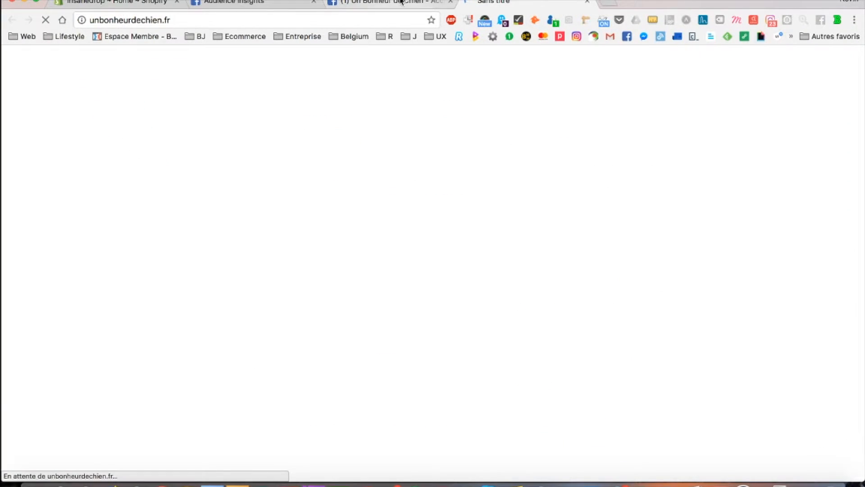
click(401, 2)
Examine the latest post on the Facebook page, including its emojis, link and picture.
scroll(243, 257, up, 3)
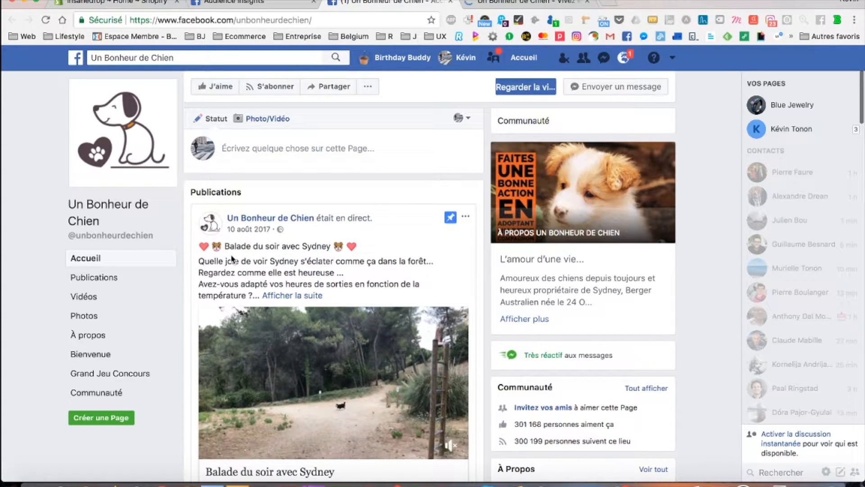
scroll(340, 285, down, 10)
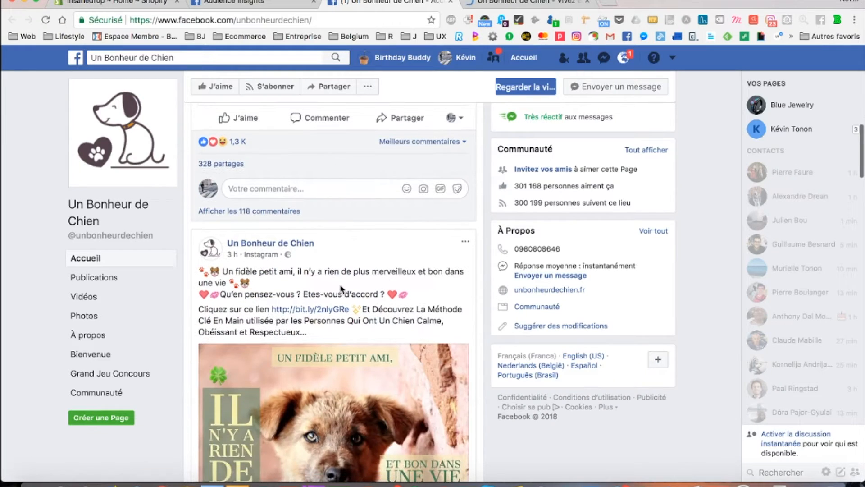
drag(222, 270, 201, 272)
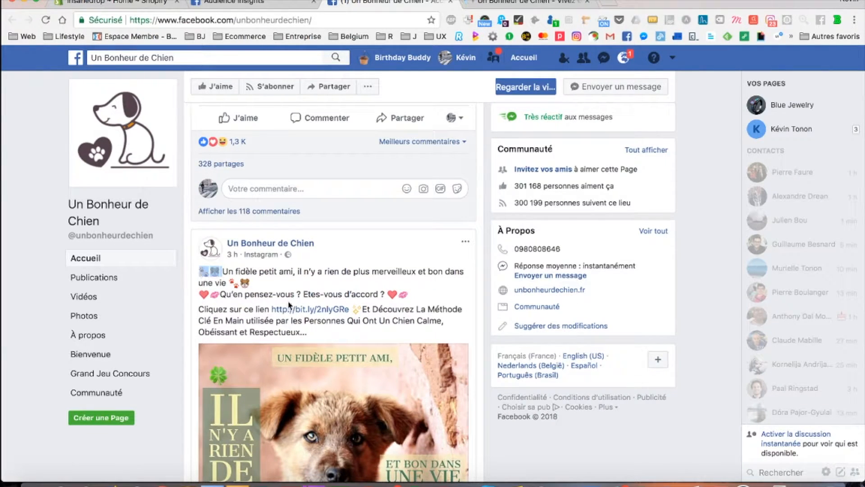
scroll(289, 305, down, 2)
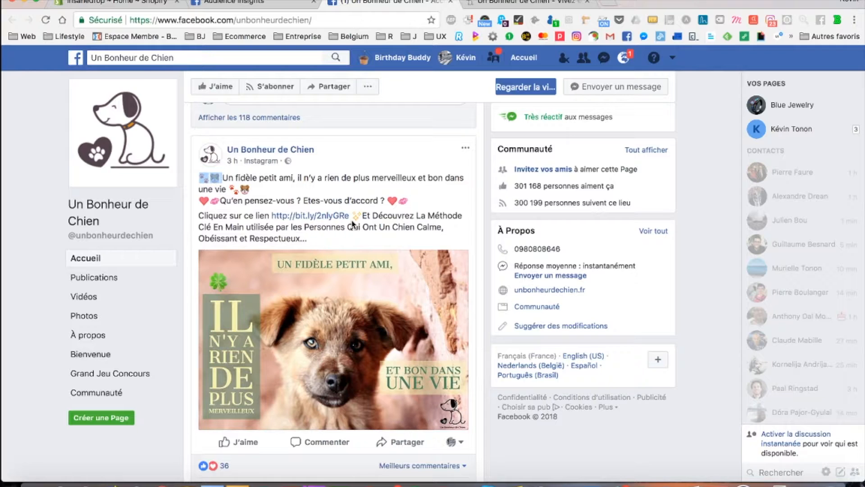
Switch to the unbonheurdechien.fr website, dismiss the discount pop-up and visit its online shop.
click(491, 2)
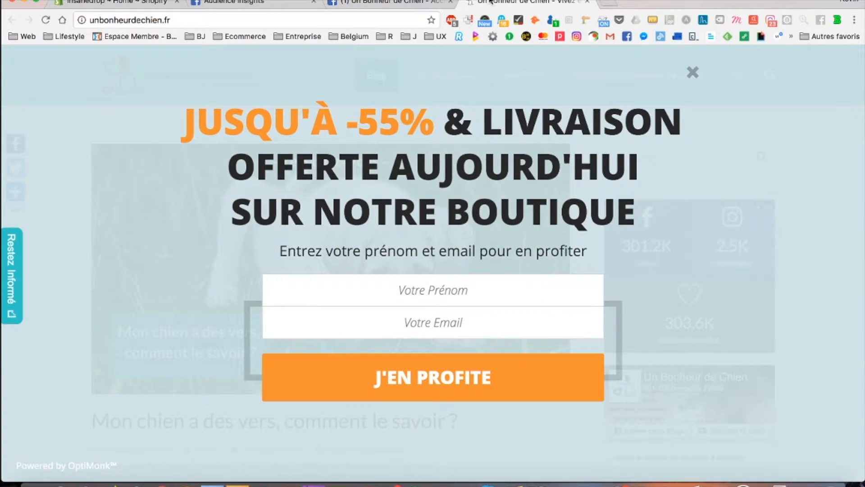
click(693, 73)
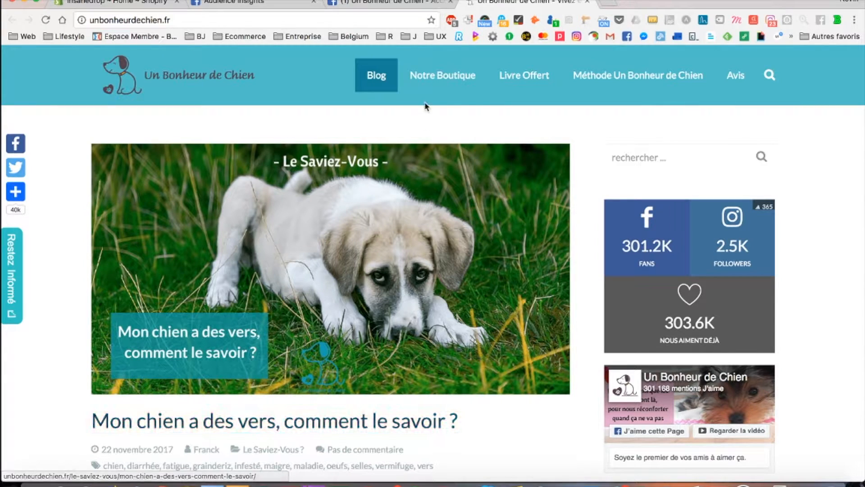
click(446, 85)
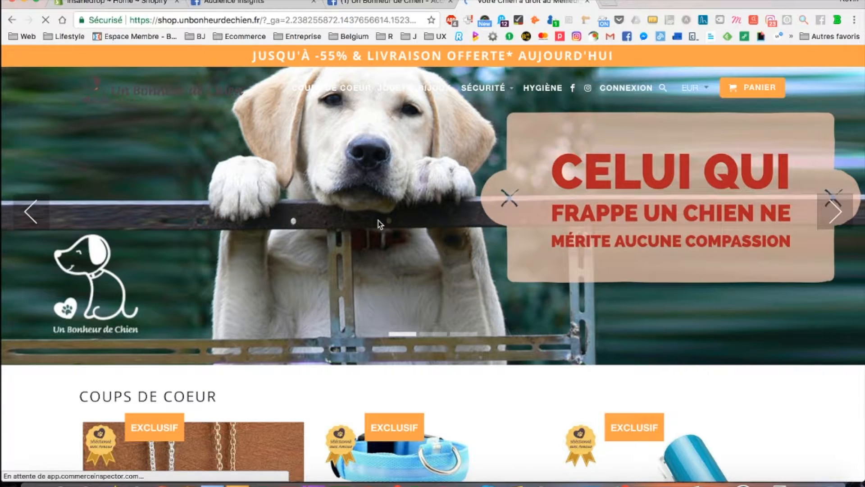
scroll(377, 220, down, 2)
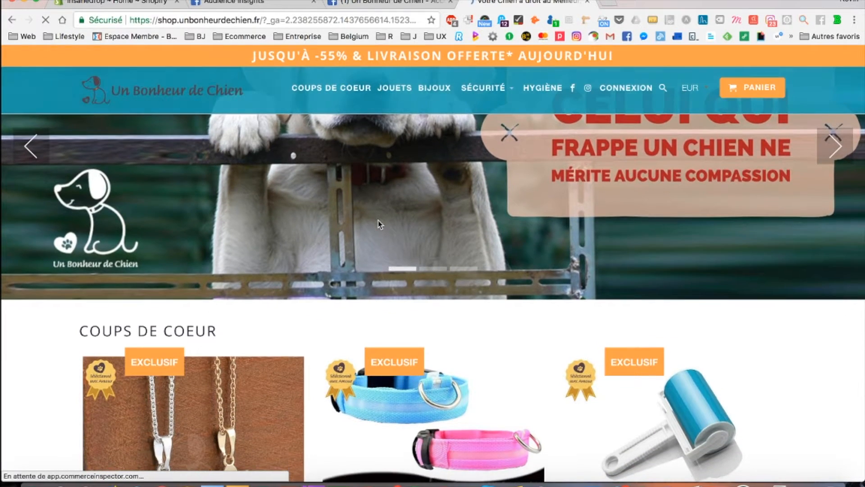
Inspect the shop with Commerce Inspector and browse its best-selling products.
click(802, 20)
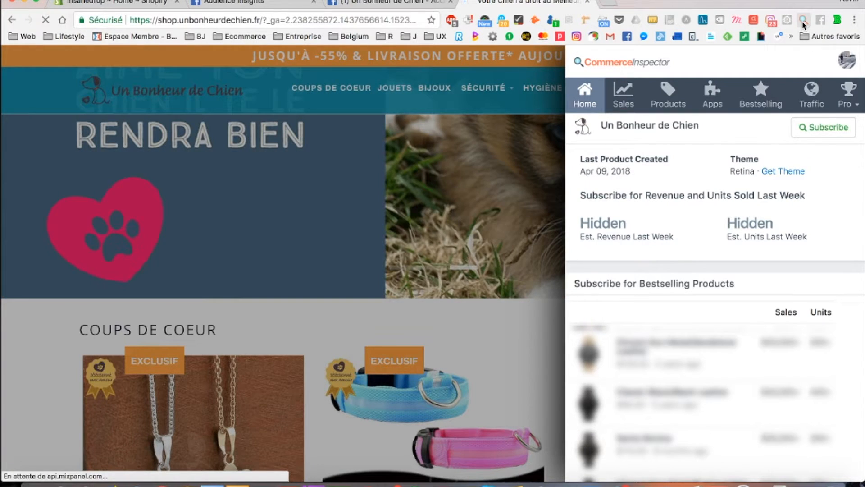
click(759, 92)
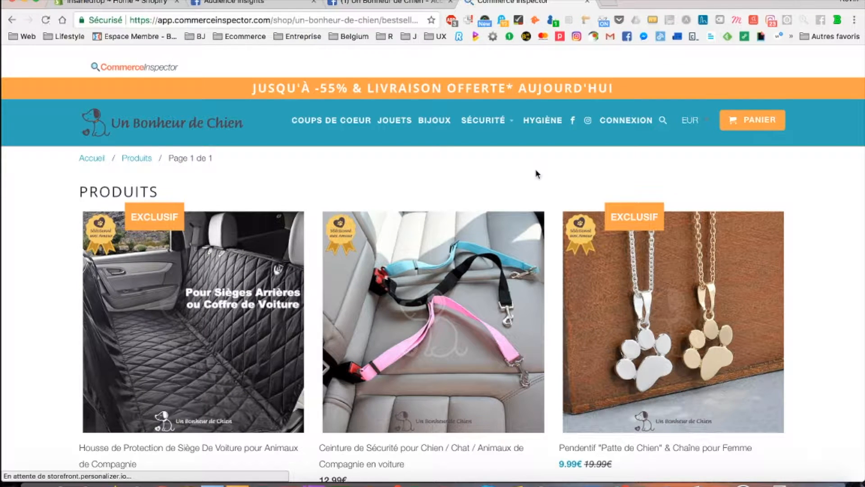
scroll(536, 169, down, 3)
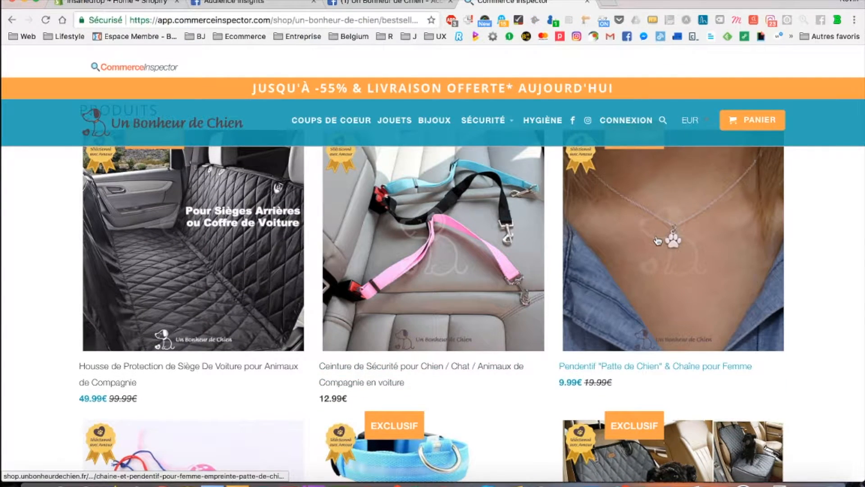
Open the product page of the "Patte de Chien" pendant from the best-sellers list in a separate tab.
scroll(658, 241, up, 3)
scroll(676, 305, down, 3)
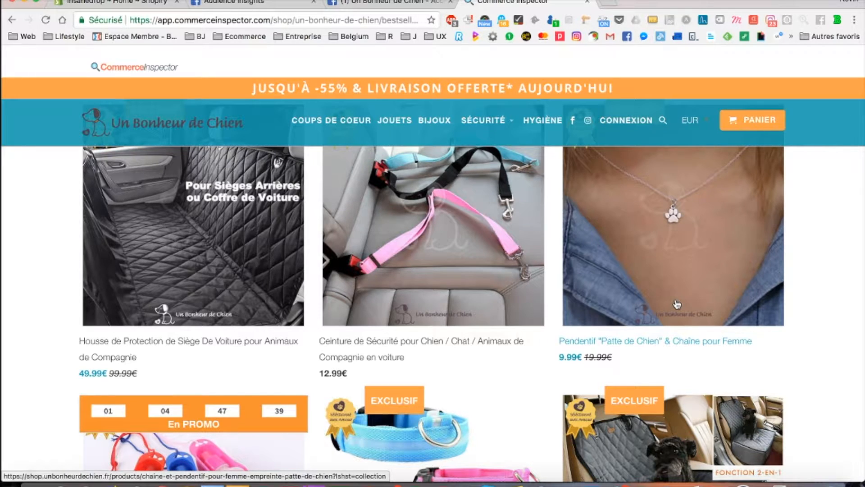
super+click(674, 255)
super+click(674, 255)
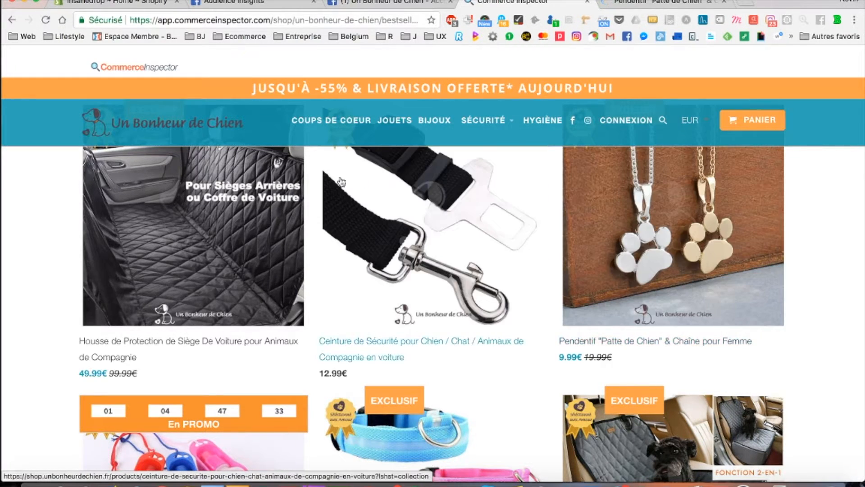
Visit the shop's home page, switch to the "Patte de Chien" pendant's product page and dismiss its bundle offer.
scroll(221, 196, up, 3)
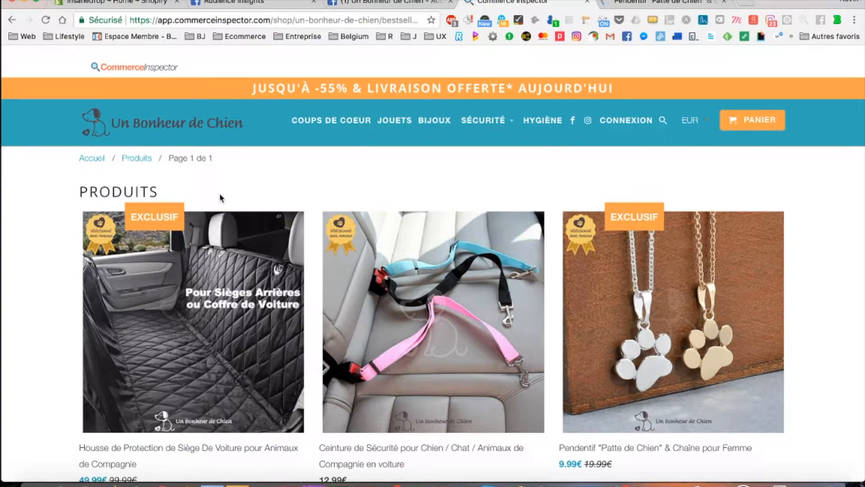
click(181, 131)
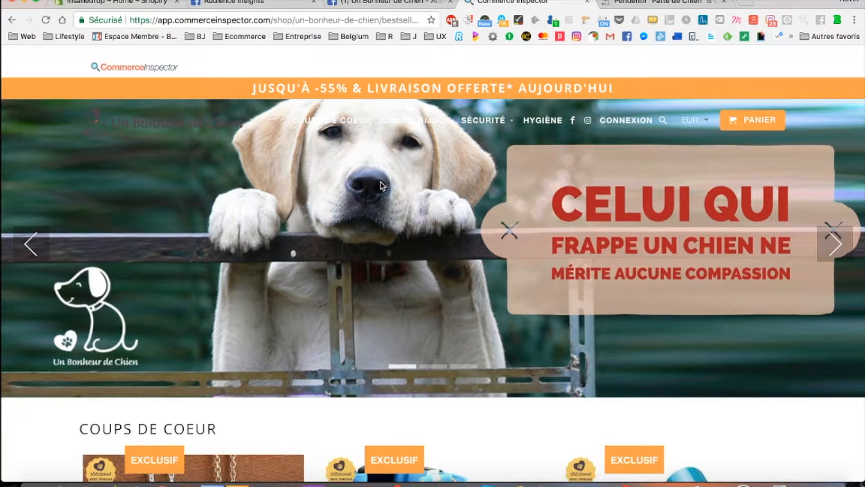
click(681, 3)
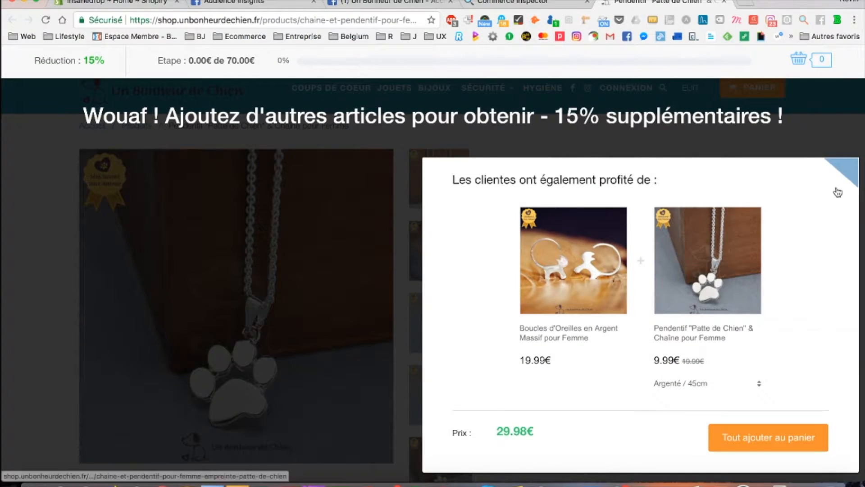
click(848, 173)
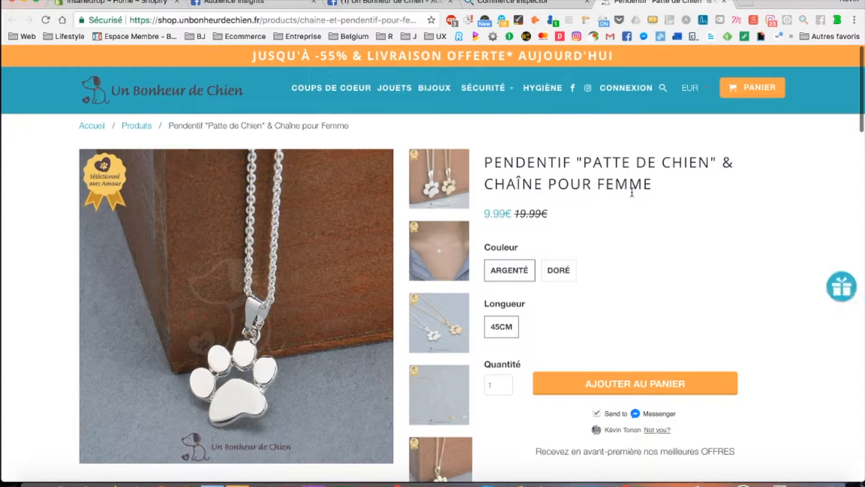
Load aliexpress.com in a new browser tab.
key(ctrl+t)
text(a)
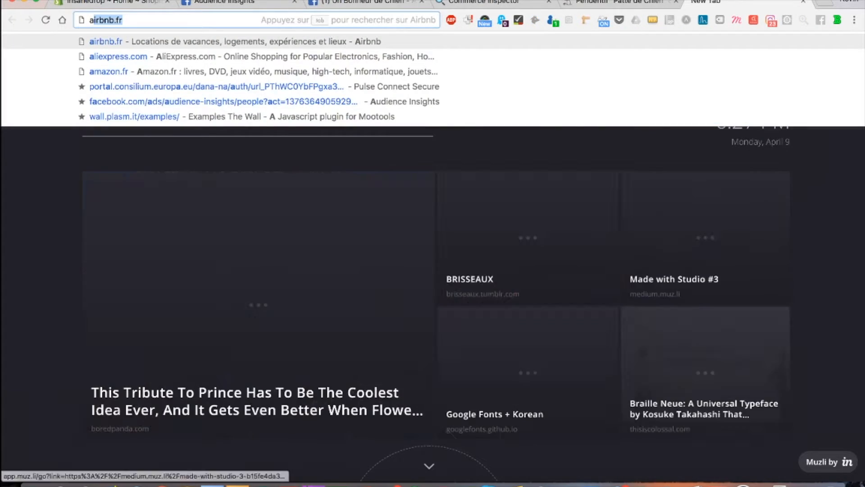
text(li)
key(Return)
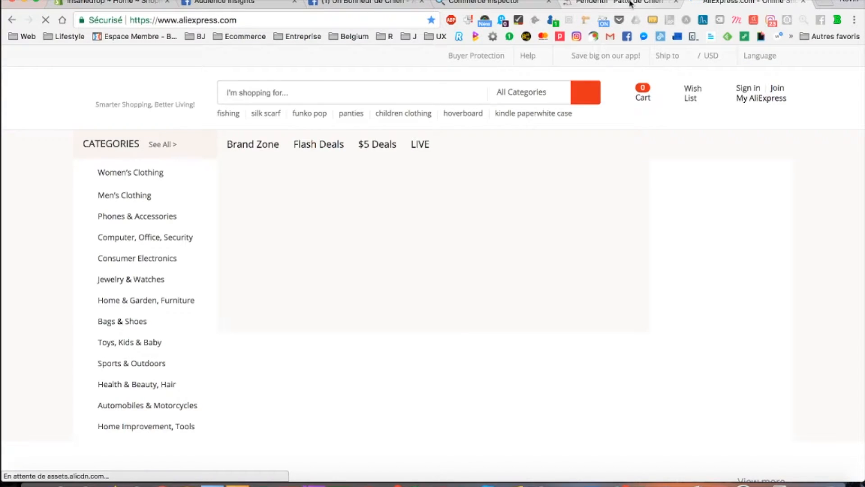
Search AliExpress for "jewelry dog" across all categories.
click(363, 94)
text(je)
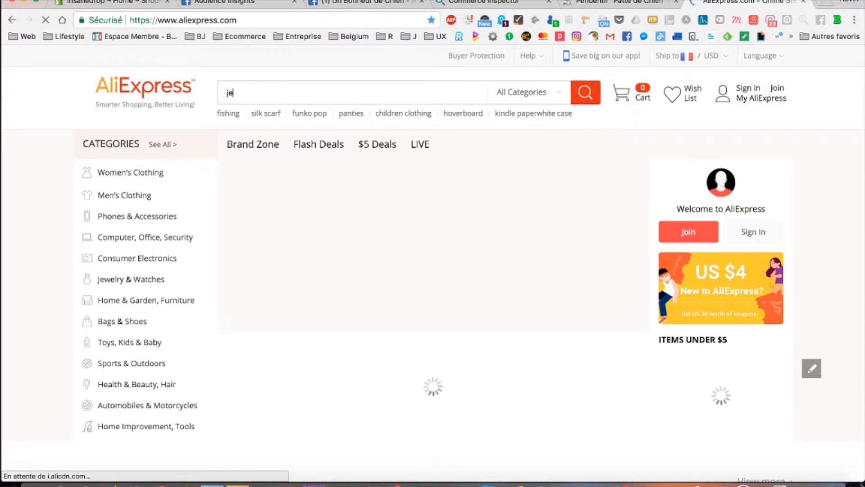
text(welry)
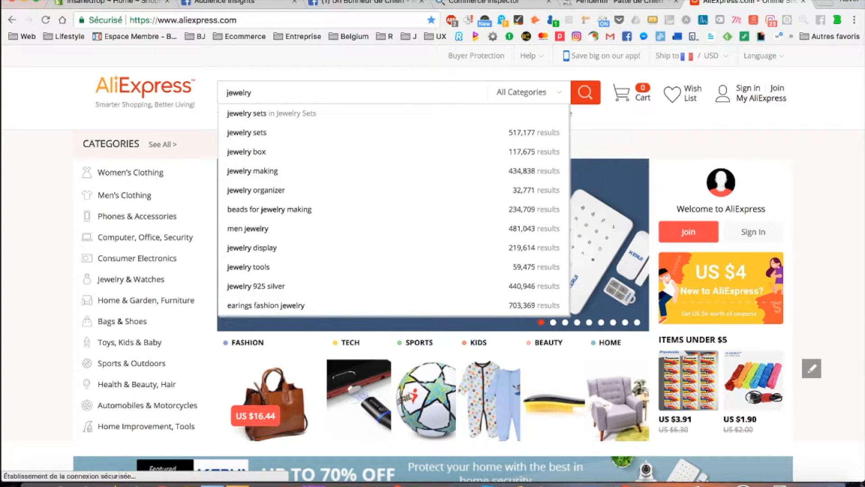
text( d)
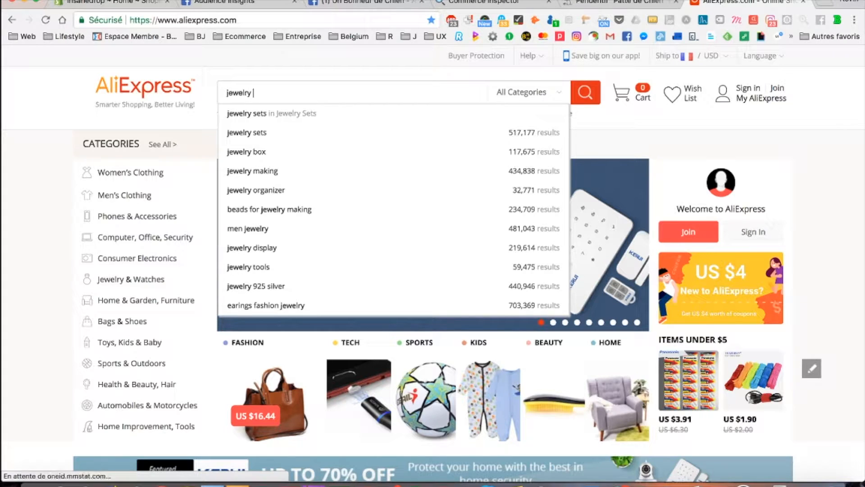
text(og)
key(Return)
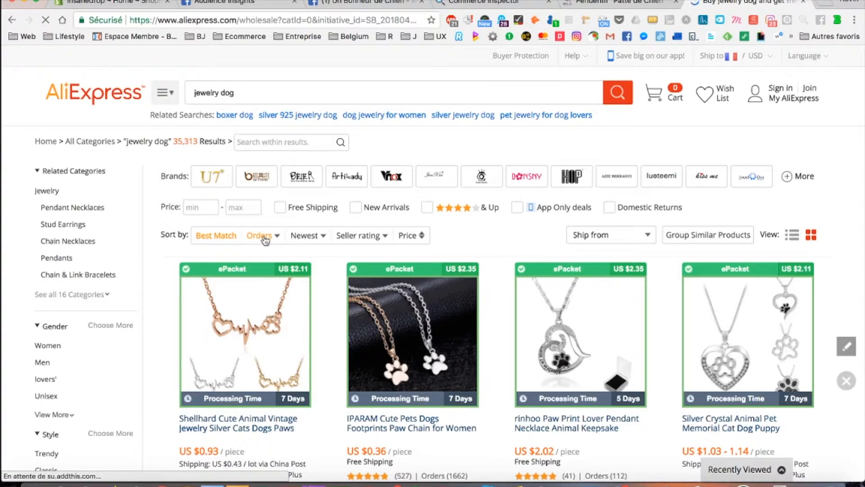
Sort the AliExpress results by orders and compare them with the competitor's paw pendant.
click(264, 236)
click(616, 6)
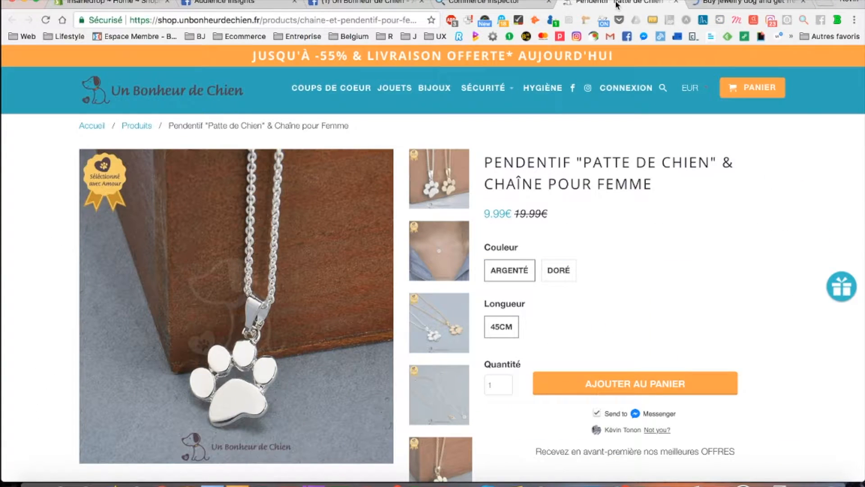
click(748, 3)
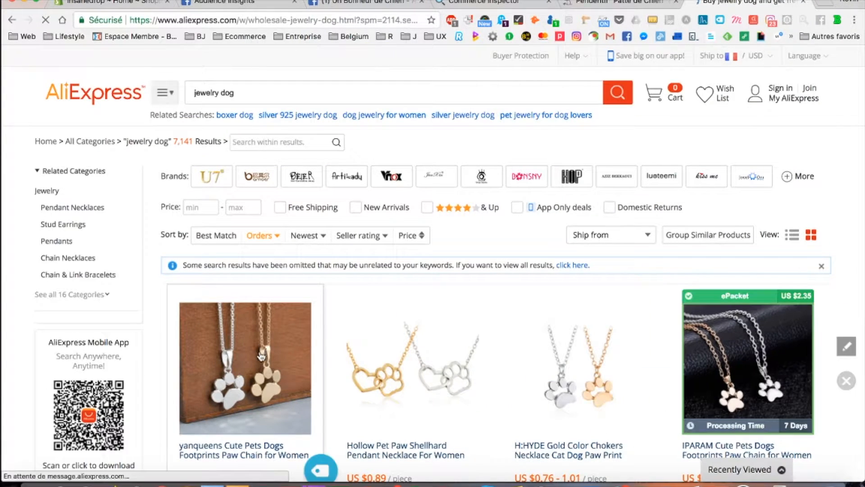
scroll(267, 343, down, 3)
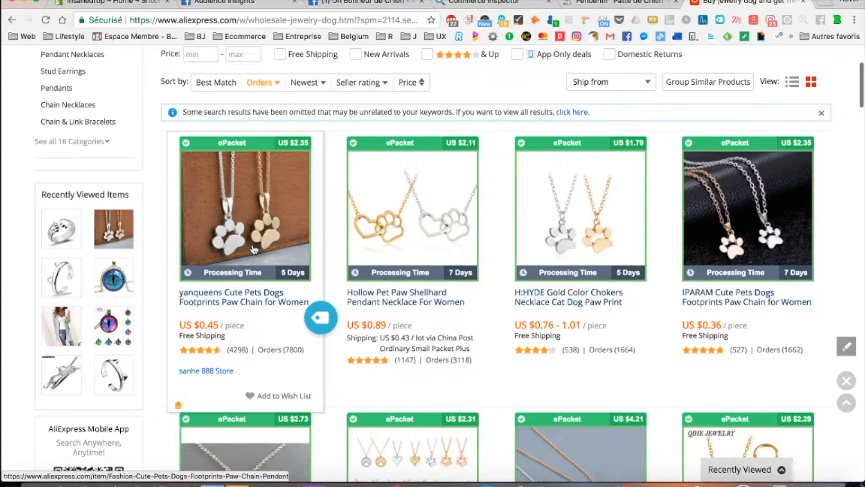
Open the yanqueens Cute Pets Dogs Footprints Paw Chain listing and examine its undiscounted price.
click(255, 218)
key(super+w)
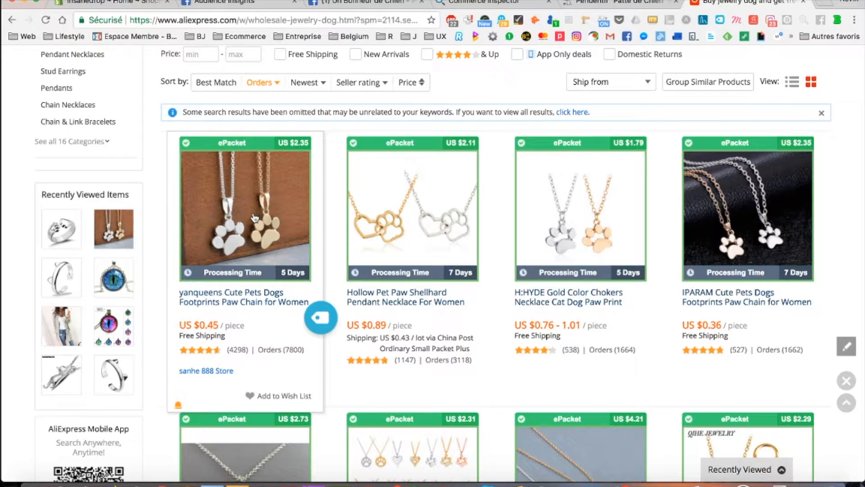
click(248, 213)
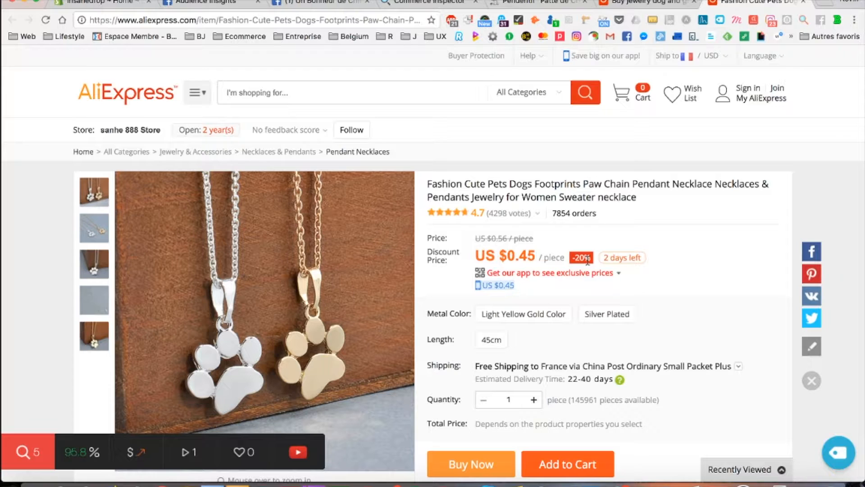
drag(491, 237, 508, 237)
scroll(550, 252, down, 1)
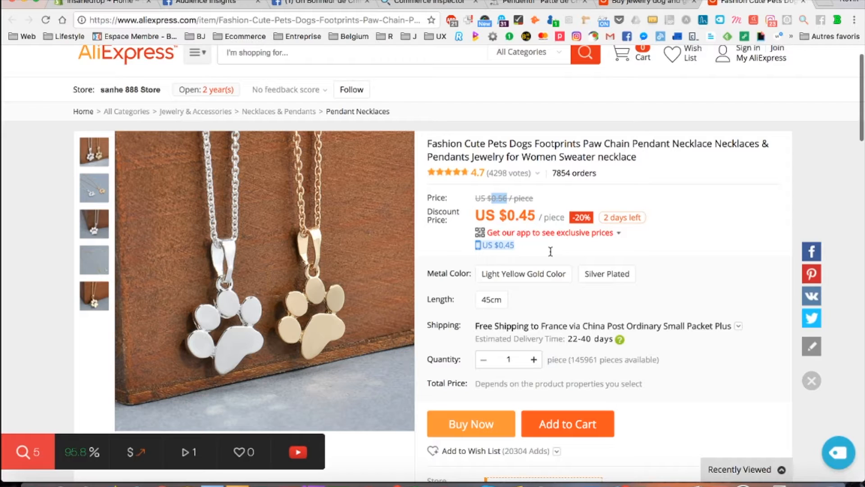
Choose AliExpress Standard Shipping to France as the necklace's shipping method.
click(737, 332)
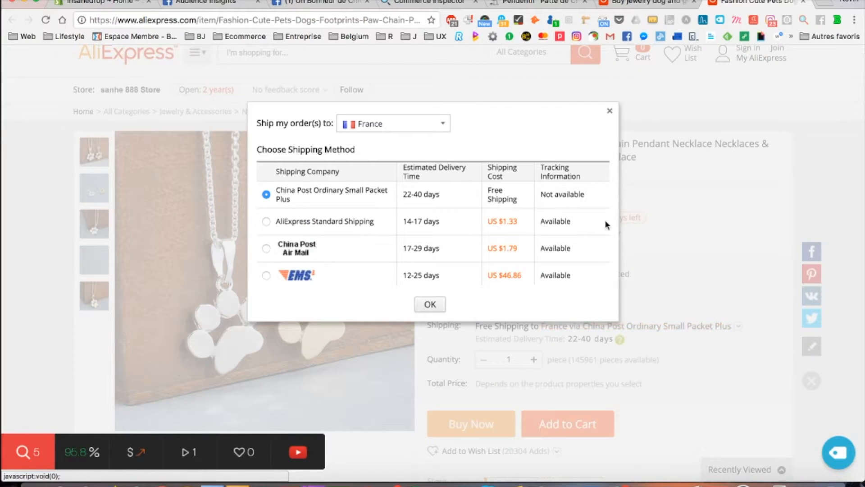
click(266, 223)
click(430, 304)
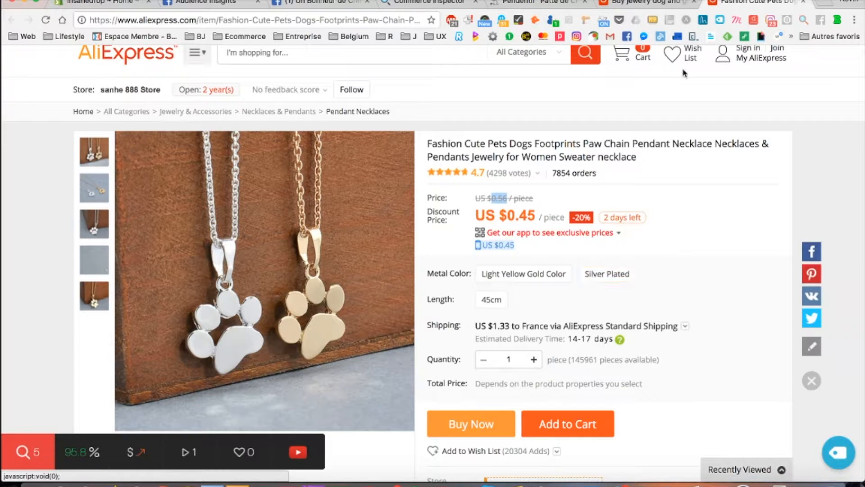
Check the competitor's selling price for the "Patte de Chien" pendant against the AliExpress listing.
click(649, 4)
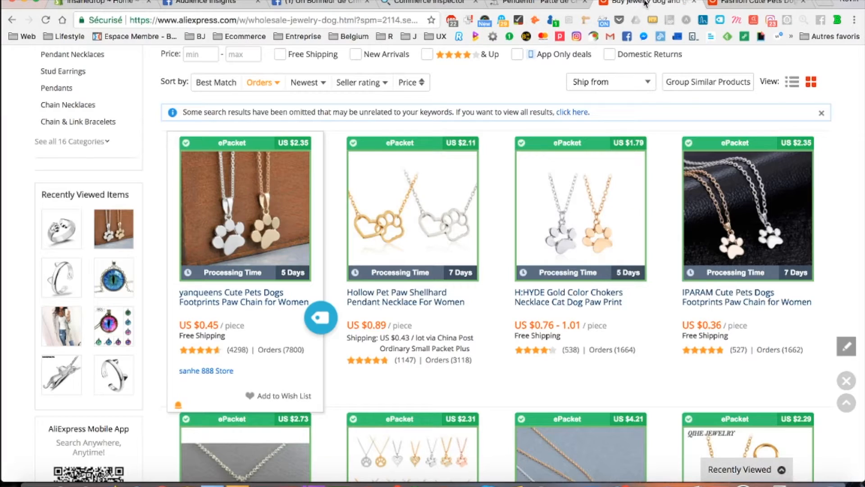
click(540, 4)
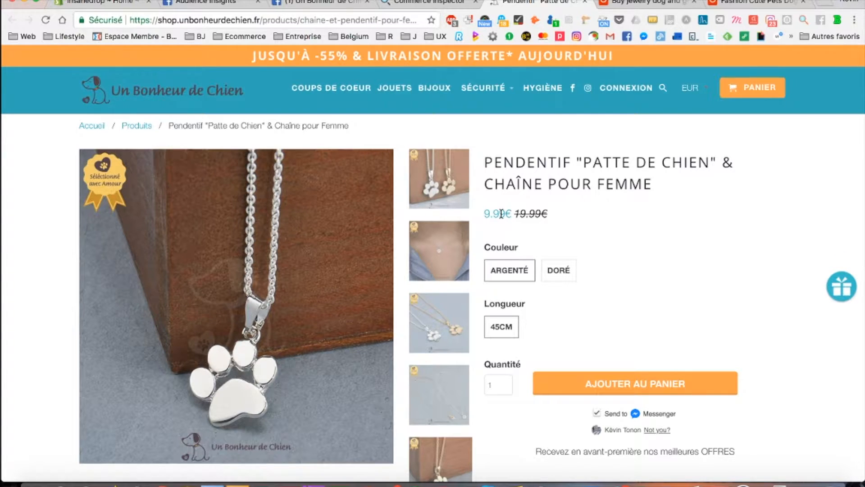
Import the yanqueens paw necklace from the AliExpress results into Oberlo and open the Oberlo import list.
click(647, 5)
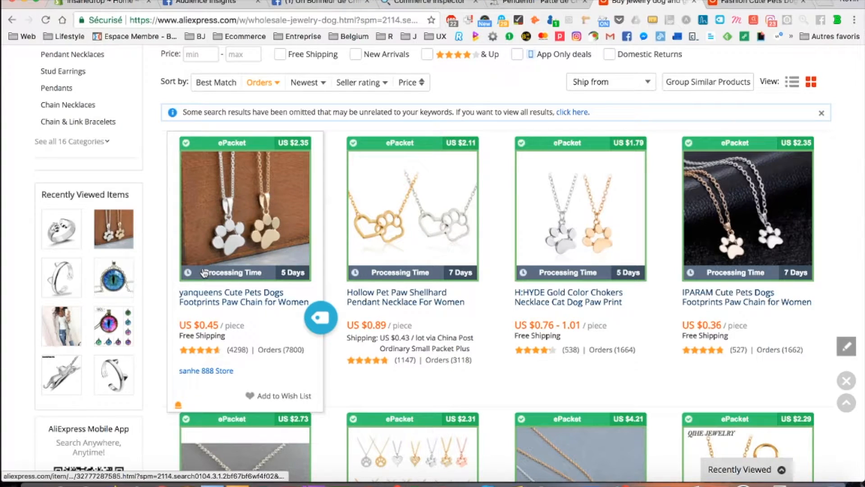
click(319, 318)
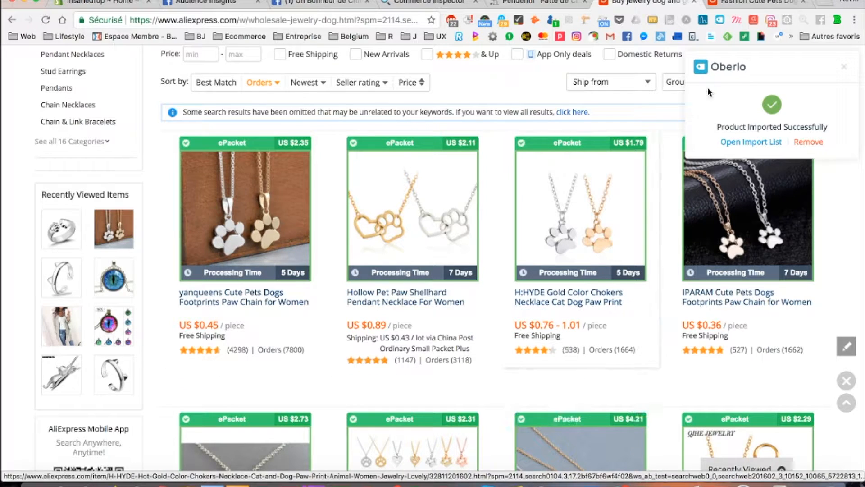
click(742, 143)
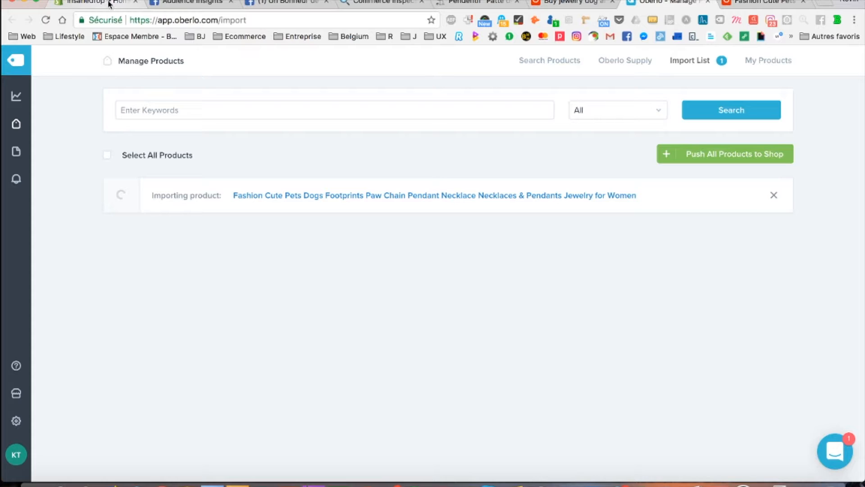
Select all products in the Oberlo import list and reload the list.
click(107, 156)
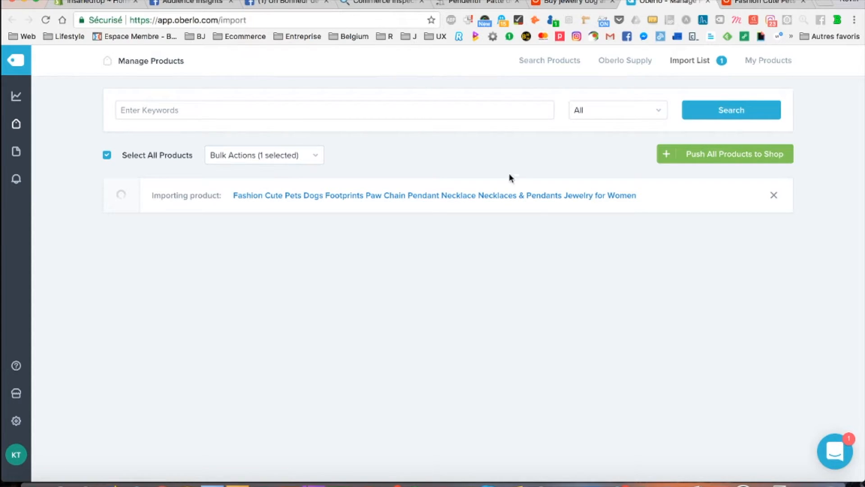
mouse_move(28, 123)
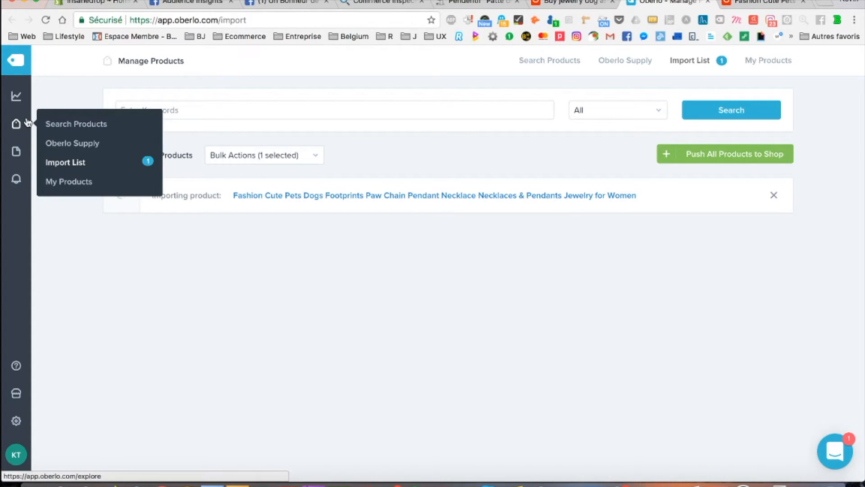
click(67, 166)
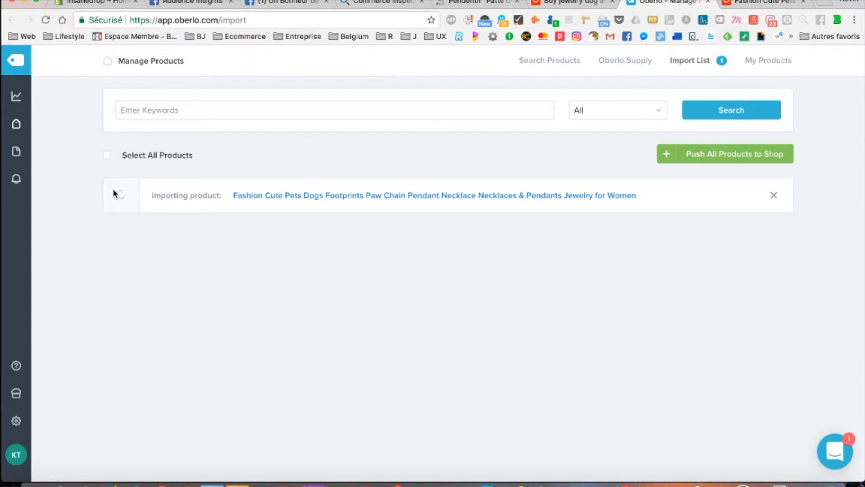
mouse_move(16, 126)
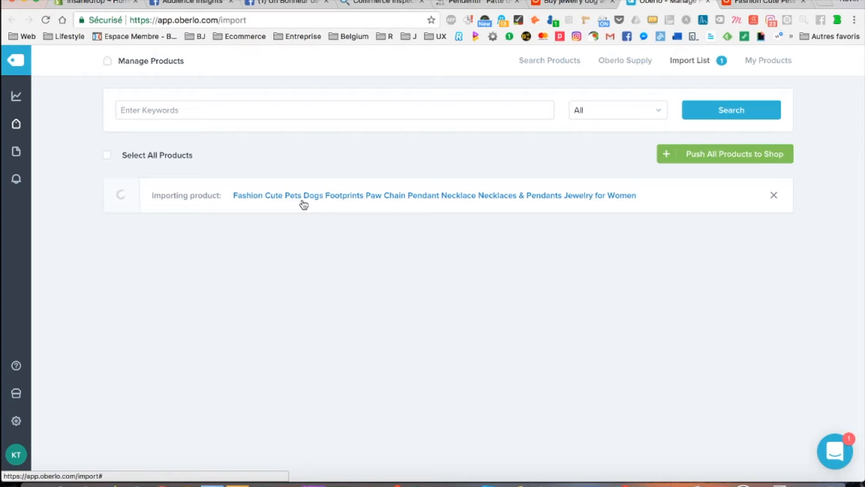
Open the AliExpress source page of the product being imported and return to the Oberlo import list.
click(322, 203)
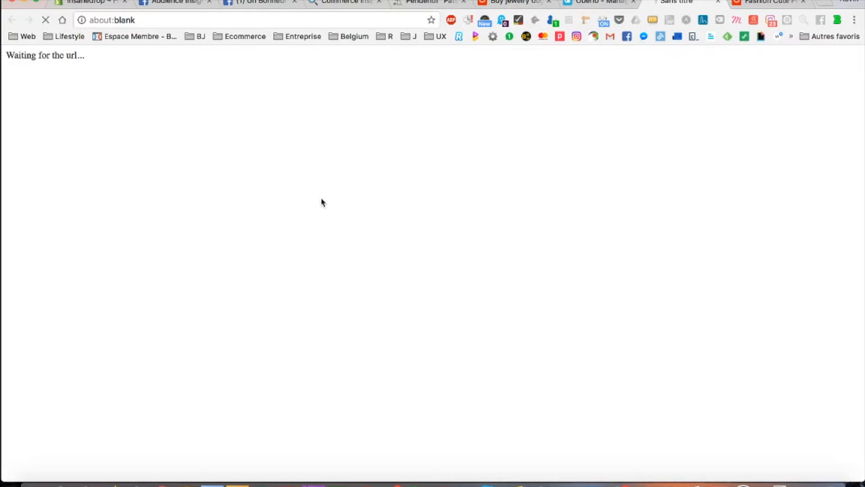
click(600, 3)
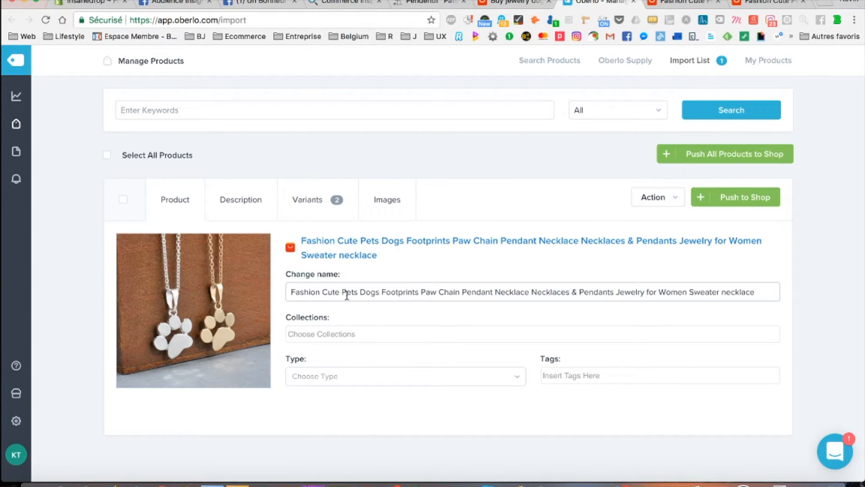
Review the imported necklace's description, variants with their prices, and product images.
click(234, 198)
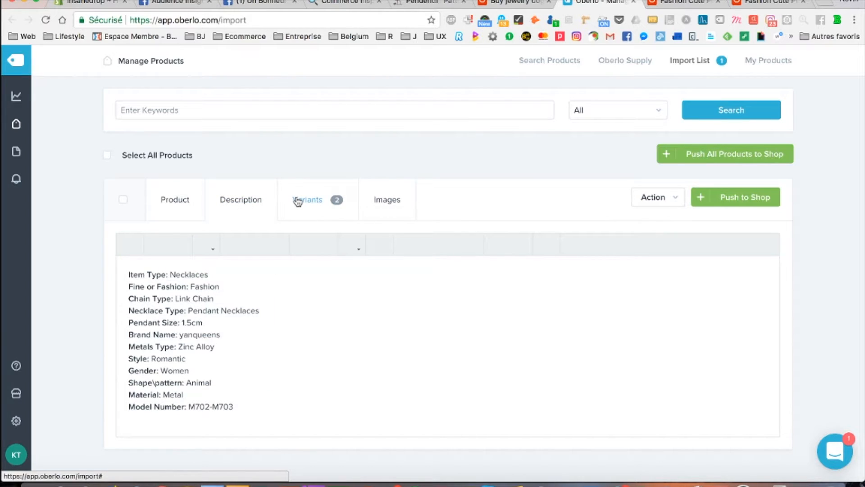
click(298, 201)
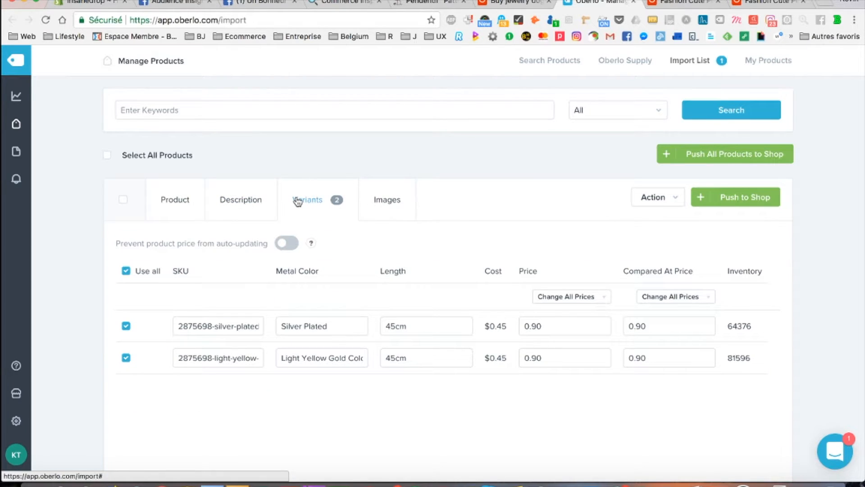
click(388, 199)
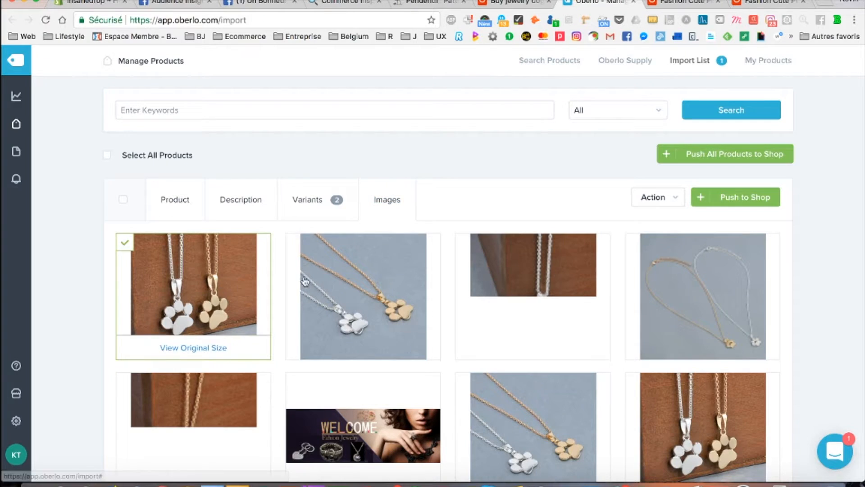
scroll(459, 123, down, 1)
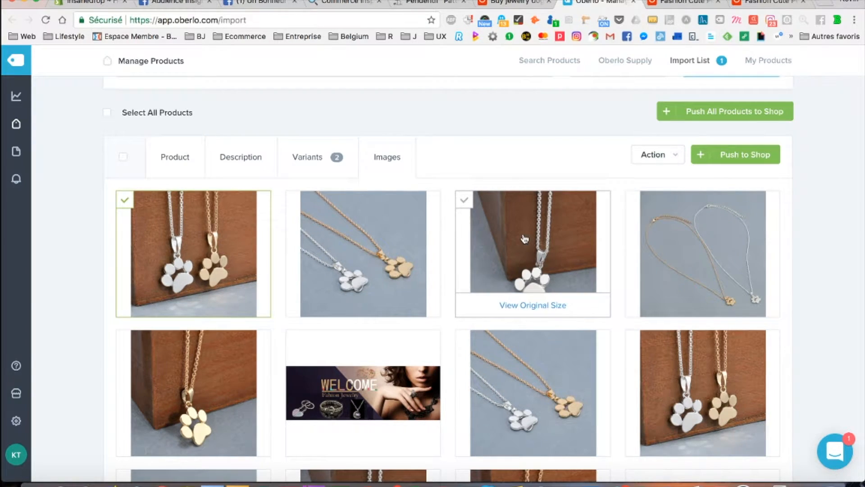
Include the single gold paw and silver paw pendant images with the necklace, leaving out the chain image, and push the product to the shop.
scroll(525, 238, down, 3)
scroll(525, 239, up, 3)
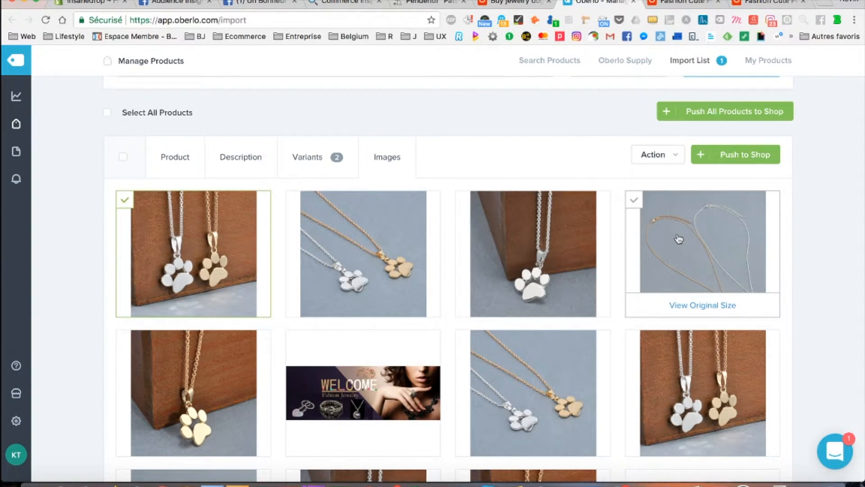
click(634, 200)
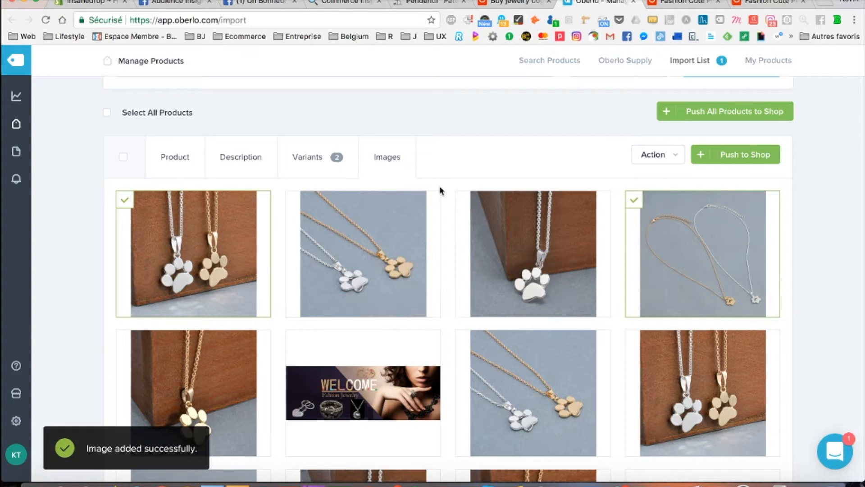
scroll(410, 137, down, 2)
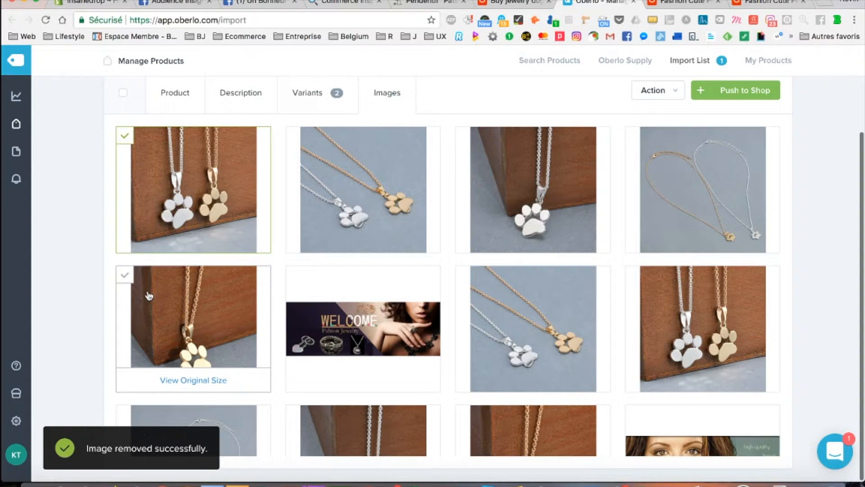
click(125, 275)
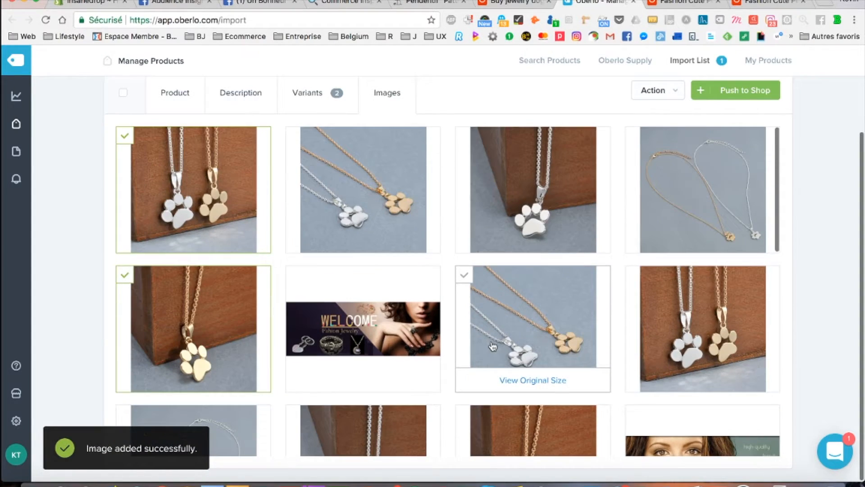
scroll(494, 212, up, 3)
click(464, 232)
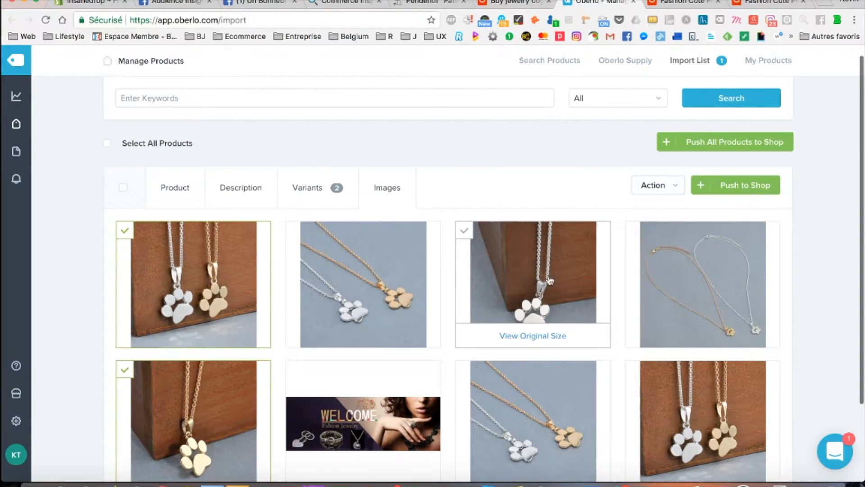
scroll(551, 288, down, 1)
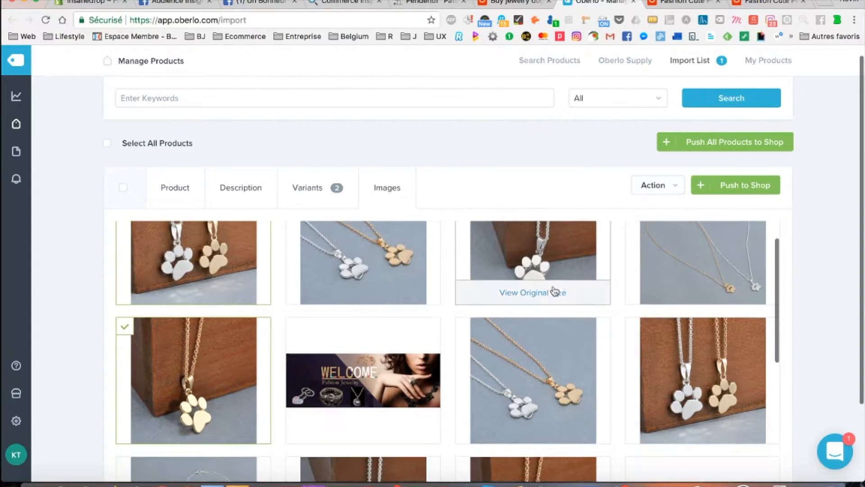
click(740, 187)
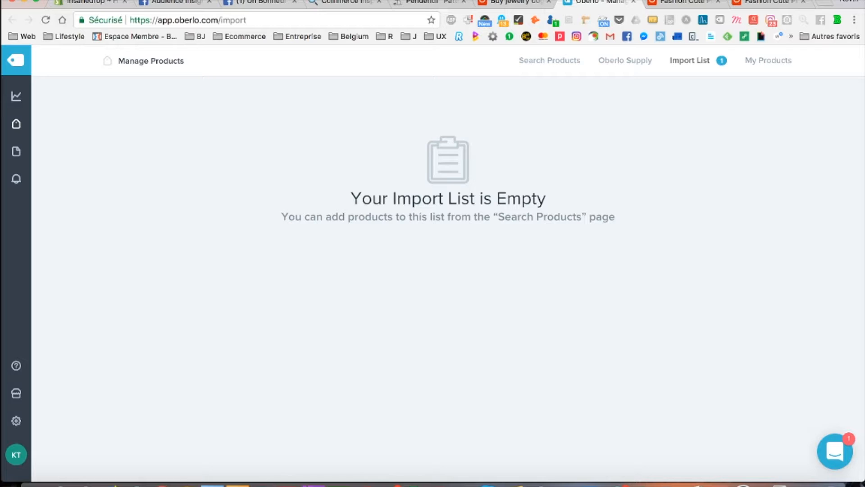
Switch to the Shopify admin and open the imported paw necklace from the product list.
click(77, 3)
click(58, 139)
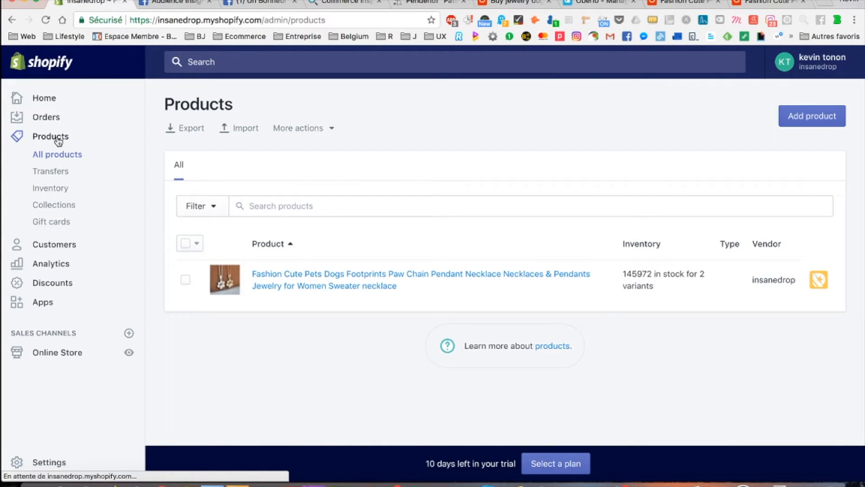
click(185, 280)
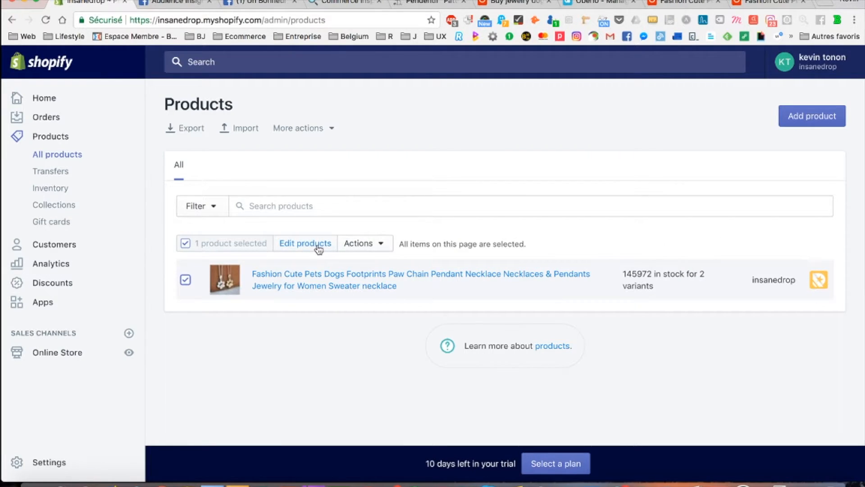
click(427, 287)
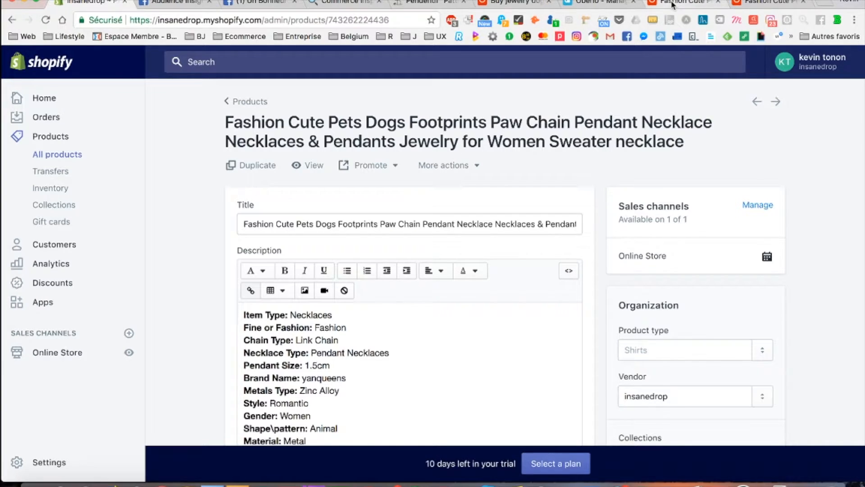
Replace the product title with the competitor's title, PENDENTIF "PATTE DE CHIEN" & CHAÎNE POUR FEMME, copied from its necklace page.
click(427, 4)
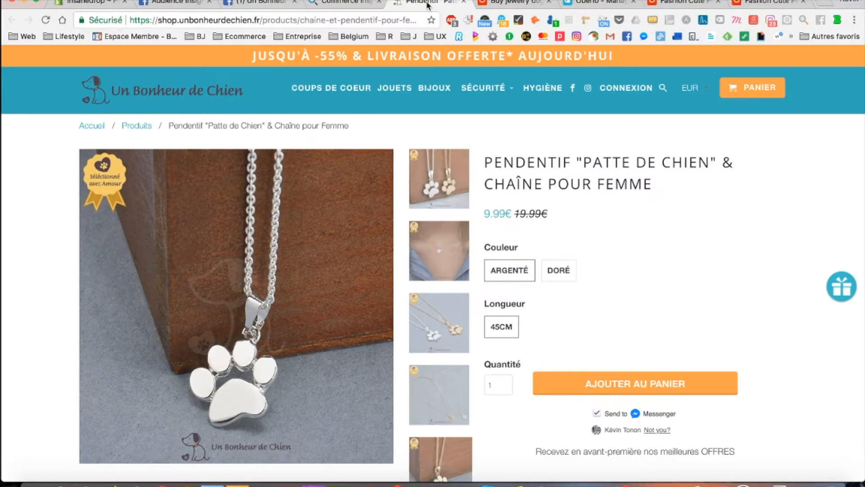
triple_click(489, 160)
key(super+c)
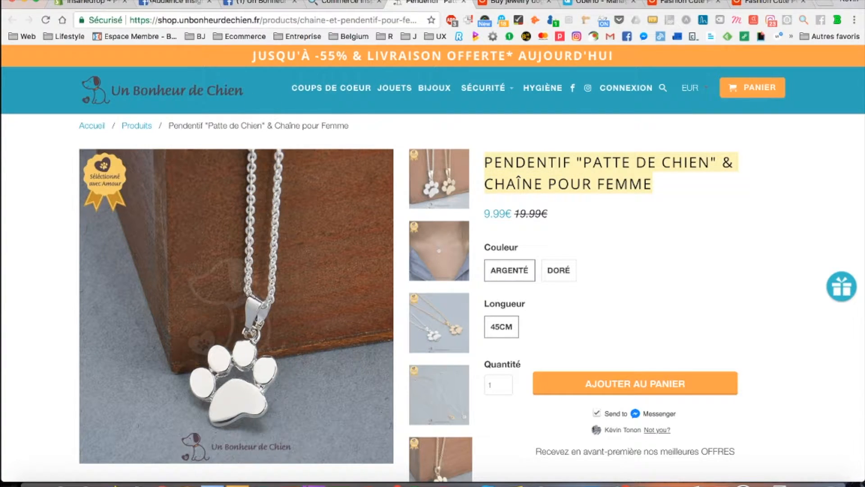
click(103, 4)
triple_click(335, 221)
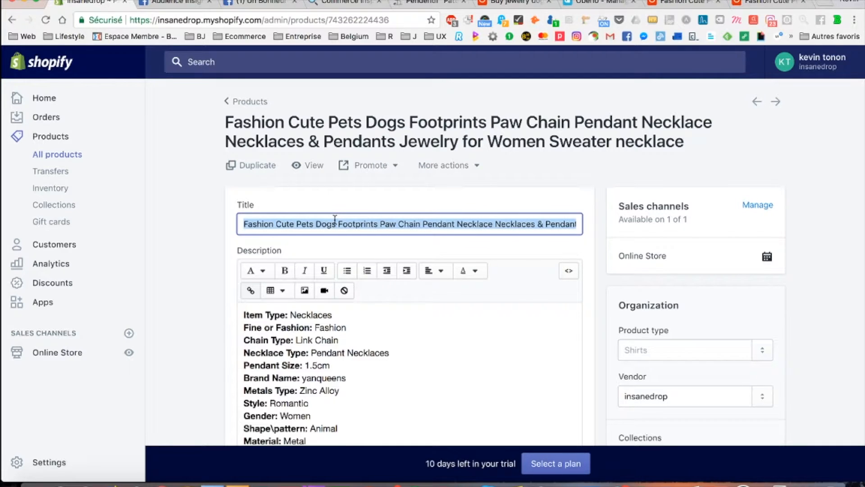
key(super+v)
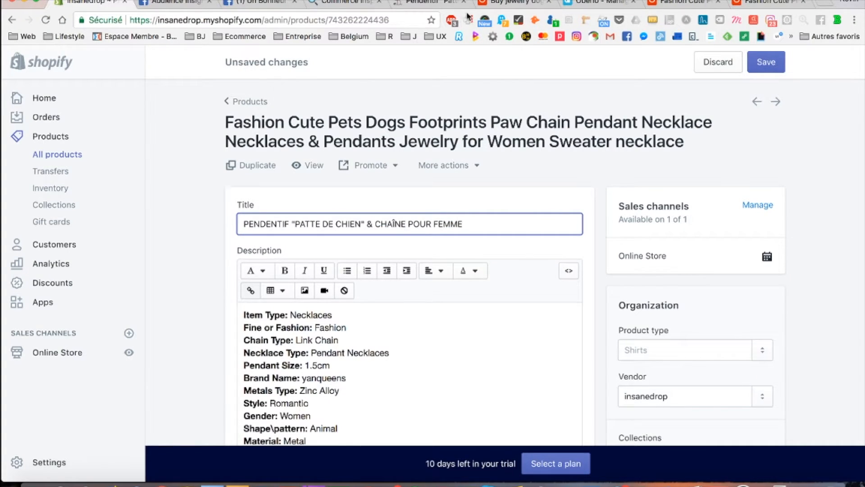
Check the necklace's price on the competitor's page and return to the Shopify product page.
click(419, 4)
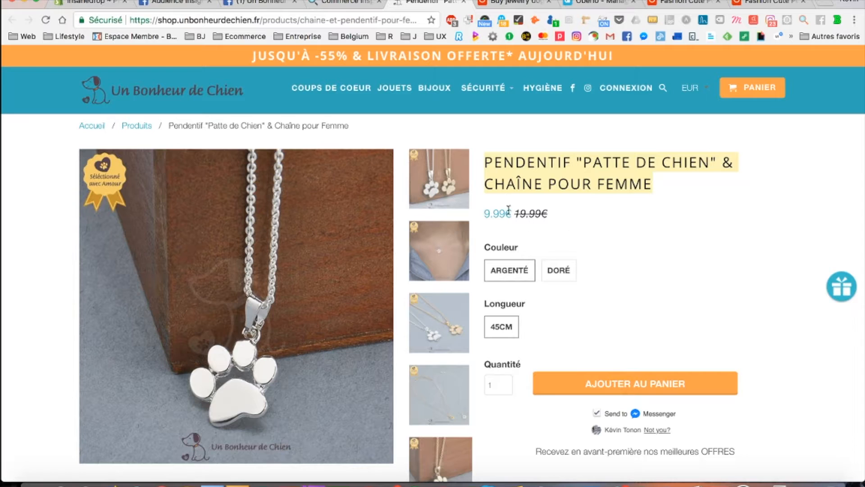
drag(505, 211, 498, 208)
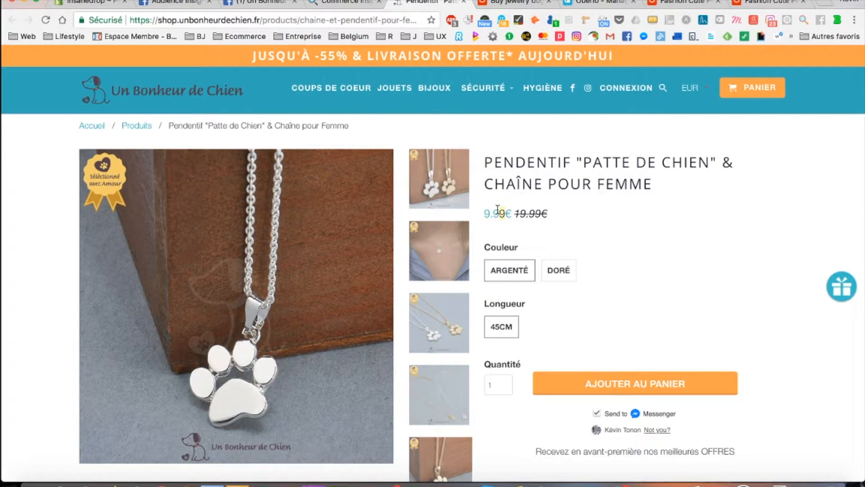
double_click(498, 209)
click(87, 4)
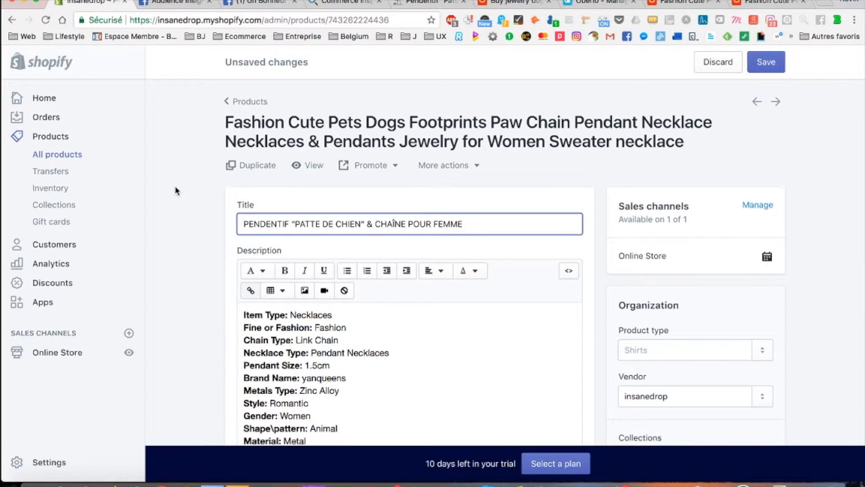
scroll(177, 191, down, 4)
scroll(172, 194, up, 3)
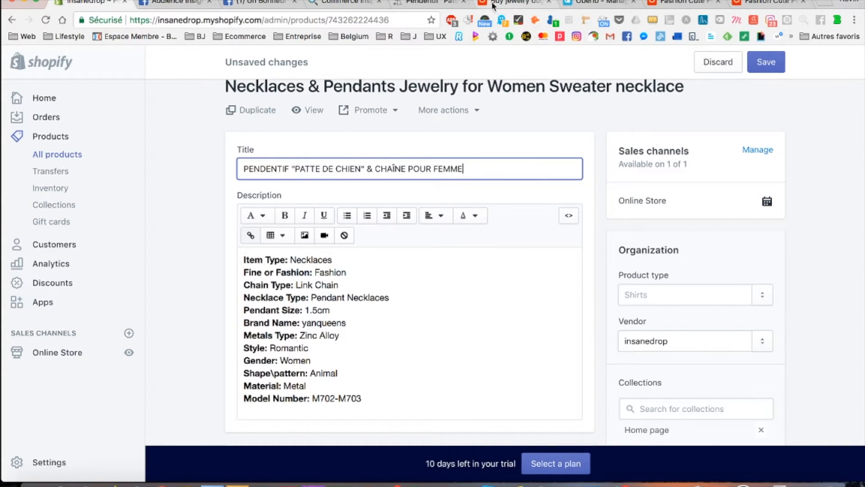
Copy the full French description text from the competitor's necklace page and review the images below it.
click(419, 2)
scroll(593, 262, down, 6)
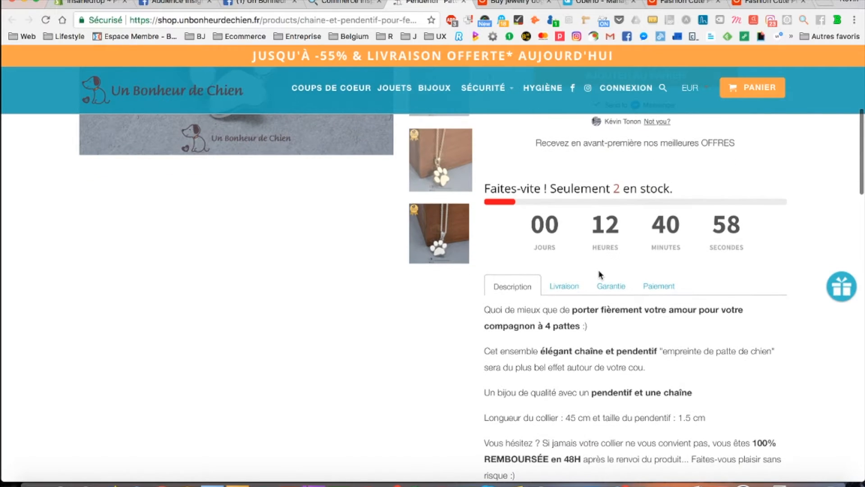
scroll(599, 274, down, 3)
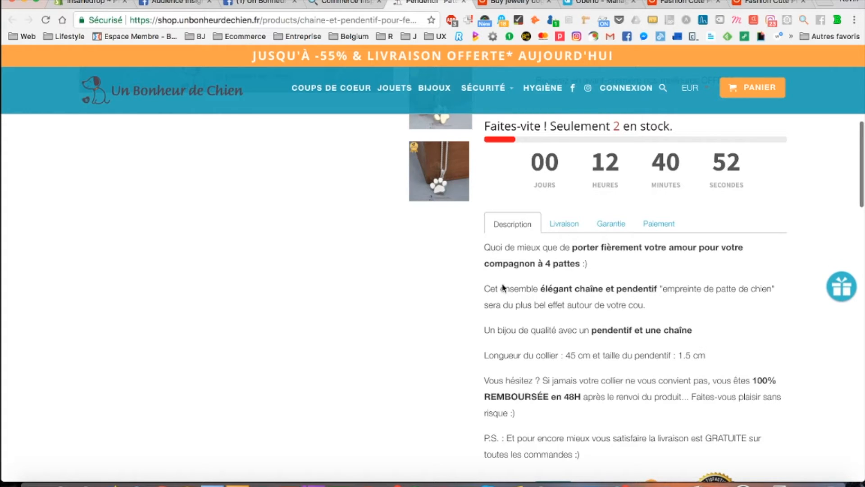
scroll(509, 286, down, 2)
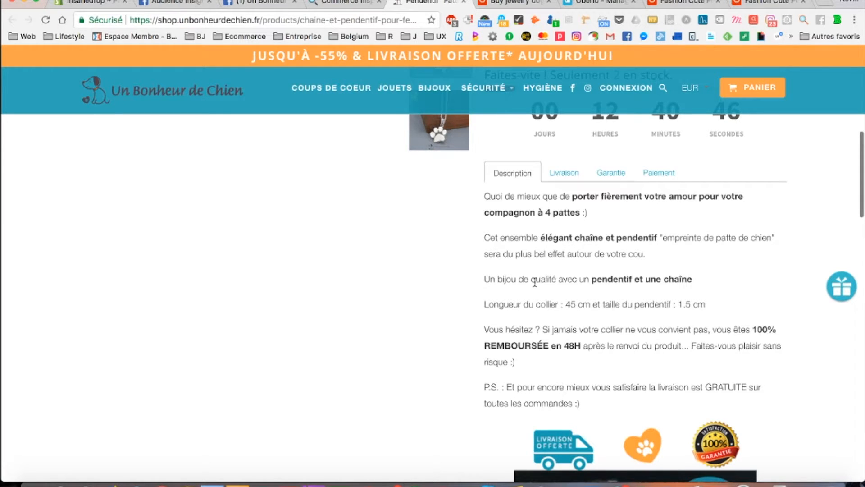
scroll(550, 343, down, 1)
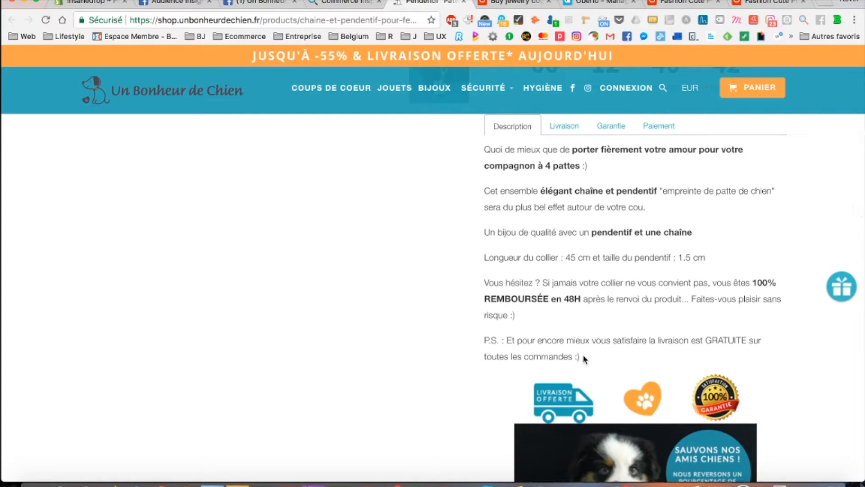
drag(581, 356, 498, 246)
click(494, 185)
drag(482, 149, 623, 364)
key(super+c)
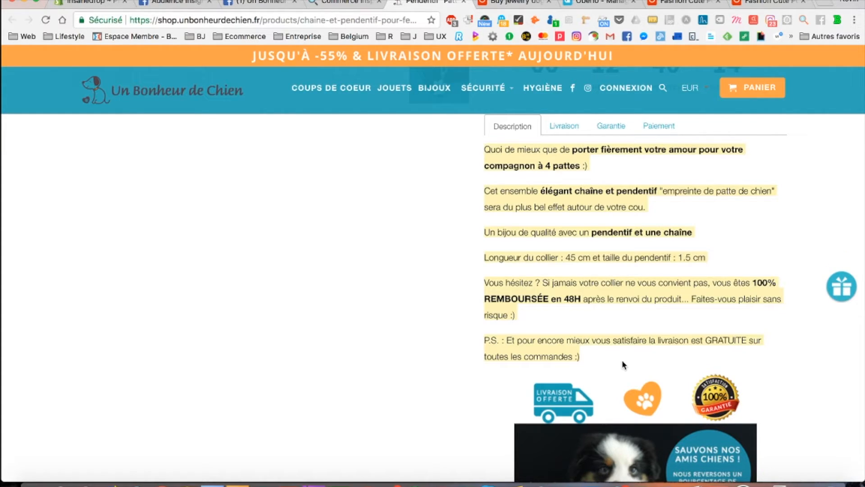
scroll(623, 365, down, 4)
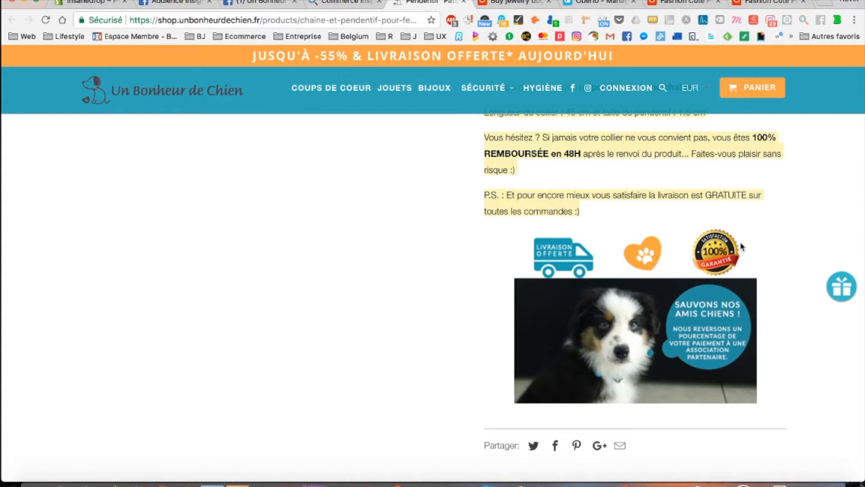
scroll(741, 246, up, 5)
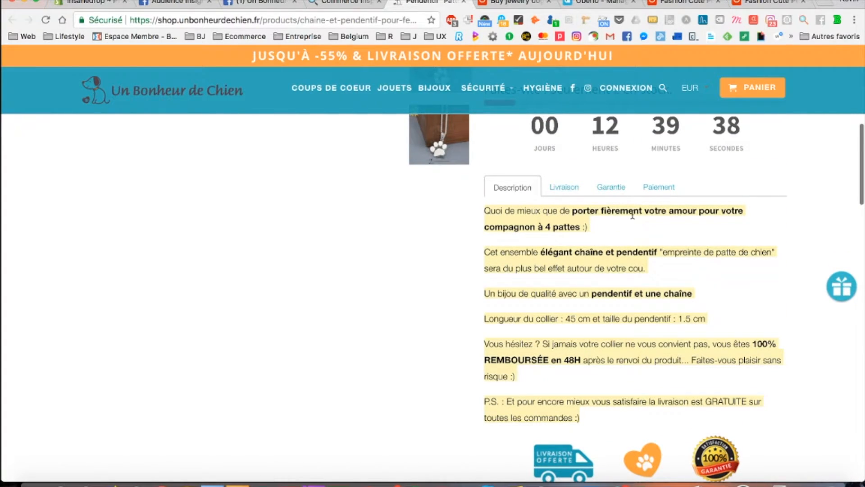
Clear the Shopify product's description and paste the copied French description in its place.
click(90, 3)
click(342, 320)
key(ctrl+a)
key(BackSpace)
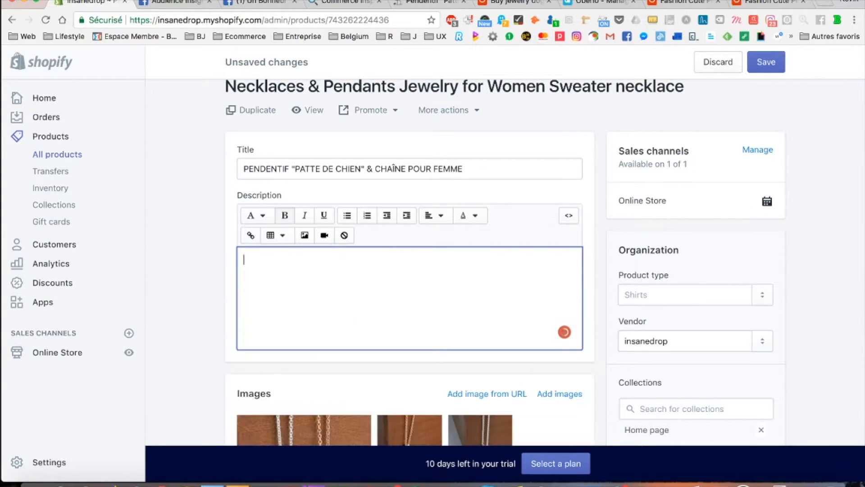
right_click(331, 298)
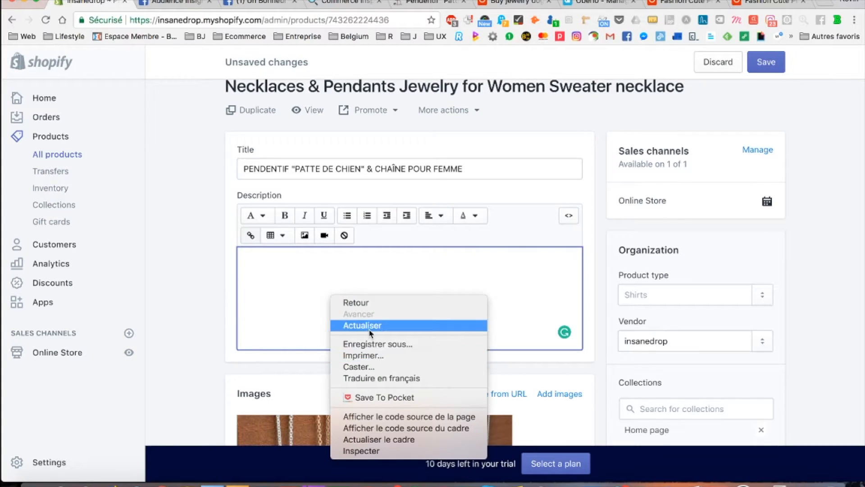
click(312, 300)
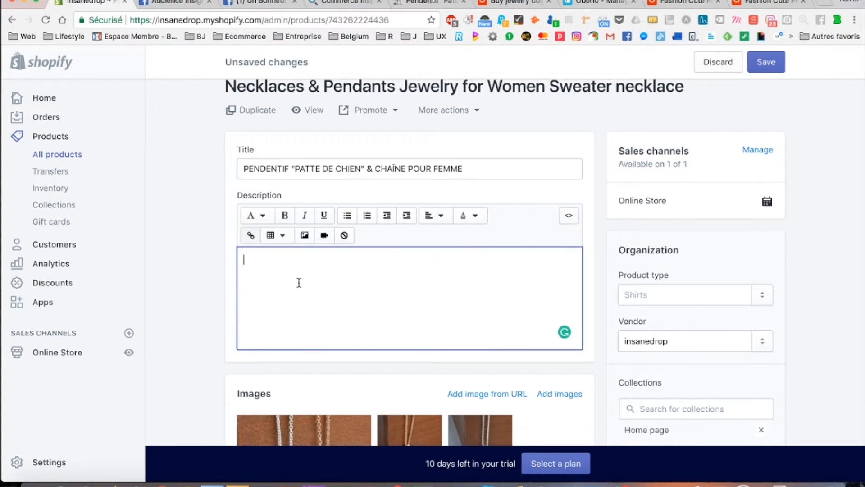
right_click(298, 283)
click(286, 285)
key(super+v)
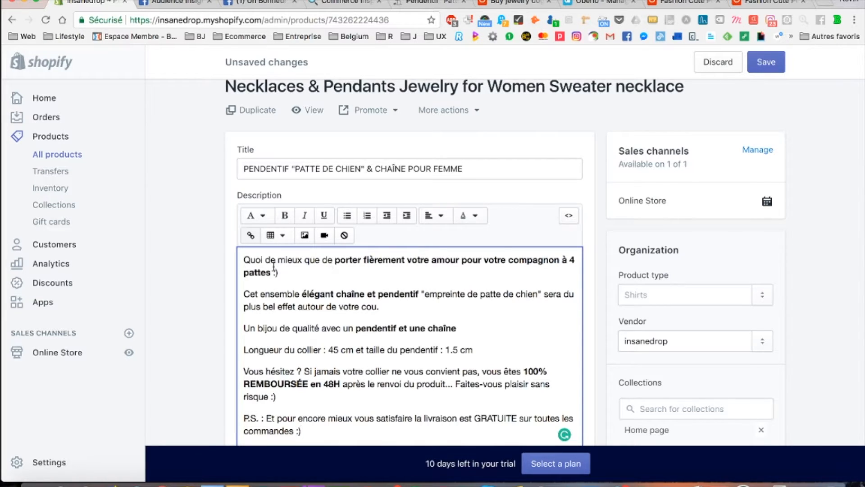
Add the opening line "Avez-vous un faible pour les chiens ?" above the pasted description.
click(245, 262)
key(Return)
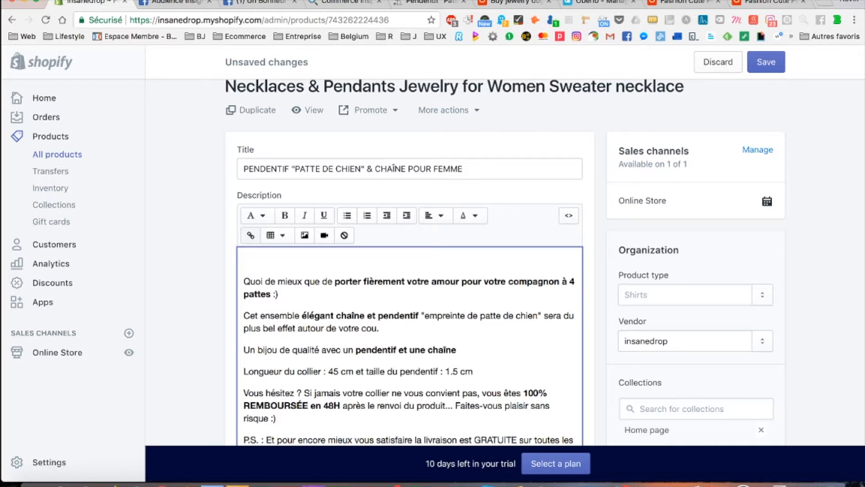
text(Avez-vous un faible pour)
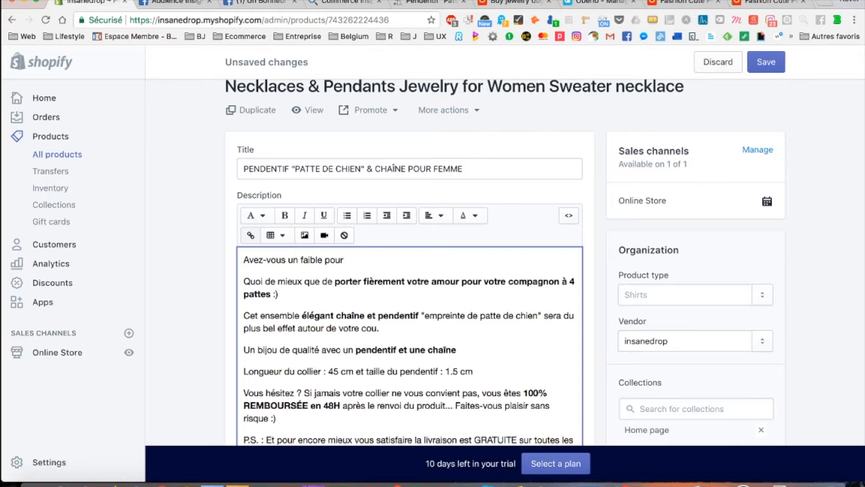
text(les chien)
key(BackSpace)
text(ns ?)
Copy the paw and dog emojis from the latest post on the competitor's Facebook page and return to the Shopify product.
click(267, 4)
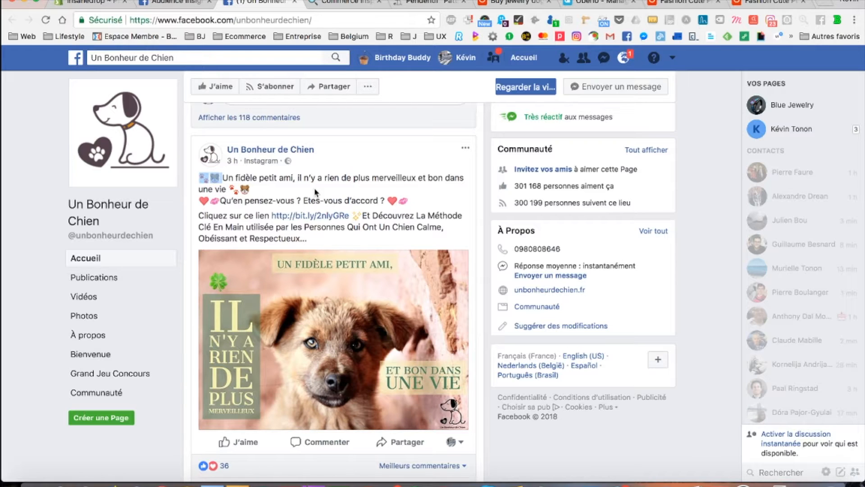
scroll(256, 200, down, 3)
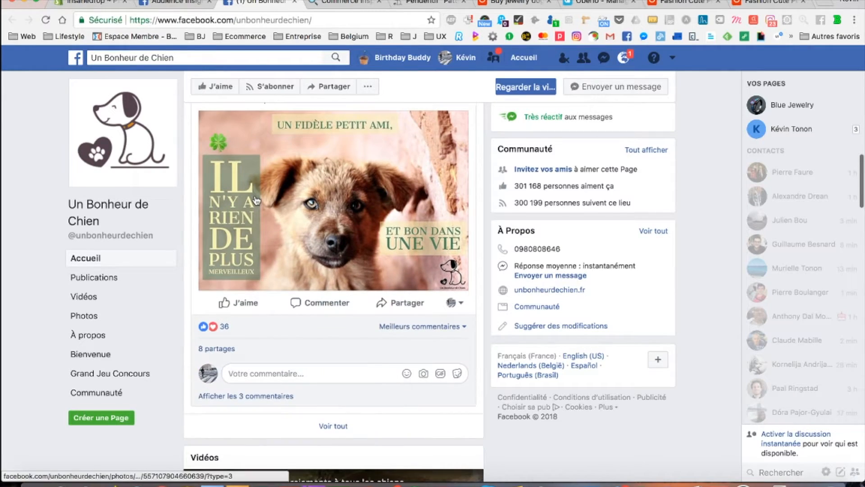
scroll(256, 200, up, 3)
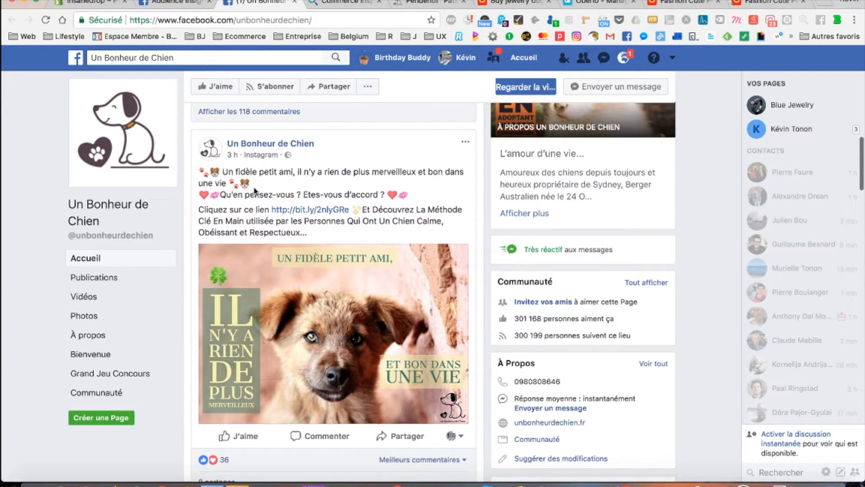
drag(217, 171, 201, 173)
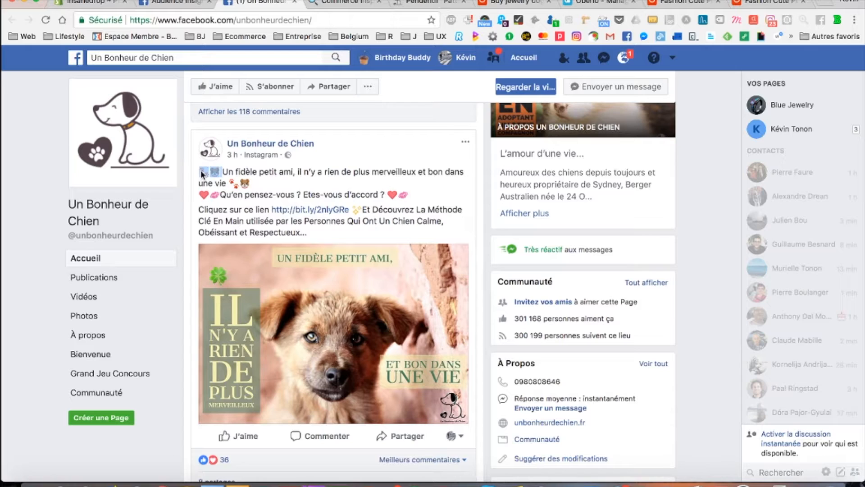
click(97, 5)
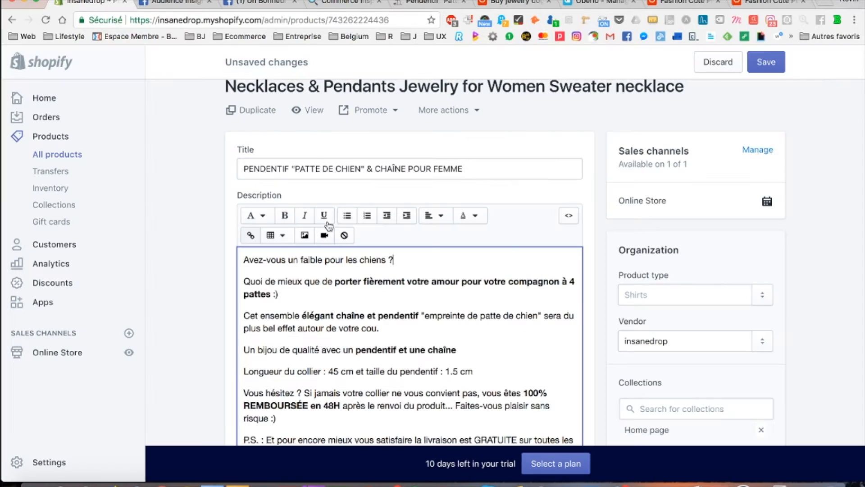
Place paw-print and dog-face emojis before and after the opening line "Avez-vous un faible pour les chiens ?".
click(243, 260)
text(🐾🐾 🐻🐶)
click(439, 260)
key(Return)
text(🐾🐾 🐻🐶)
click(251, 279)
click(244, 280)
key(BackSpace)
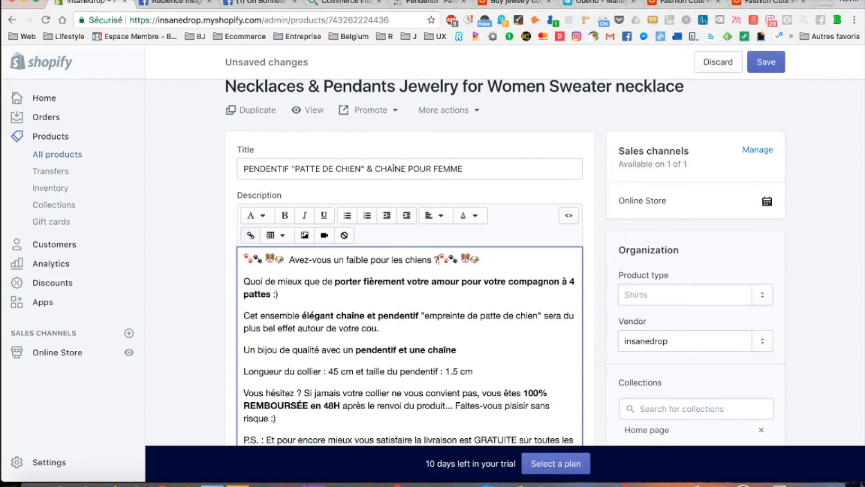
click(269, 259)
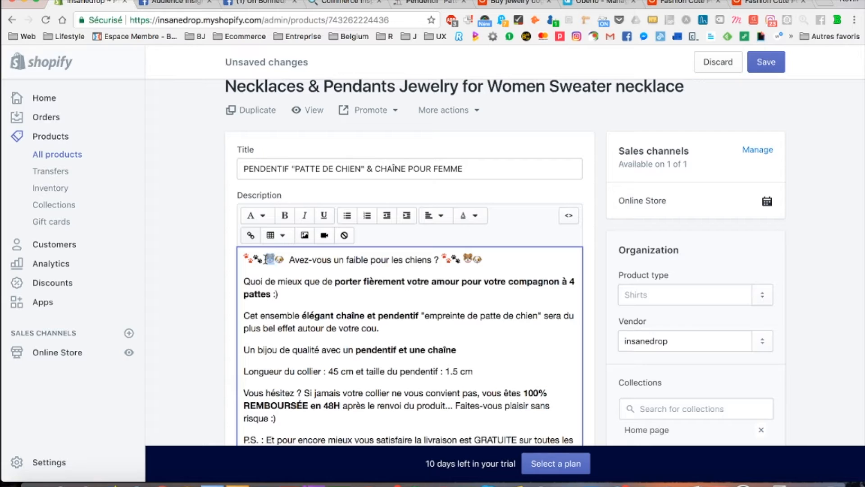
click(293, 260)
scroll(366, 295, down, 2)
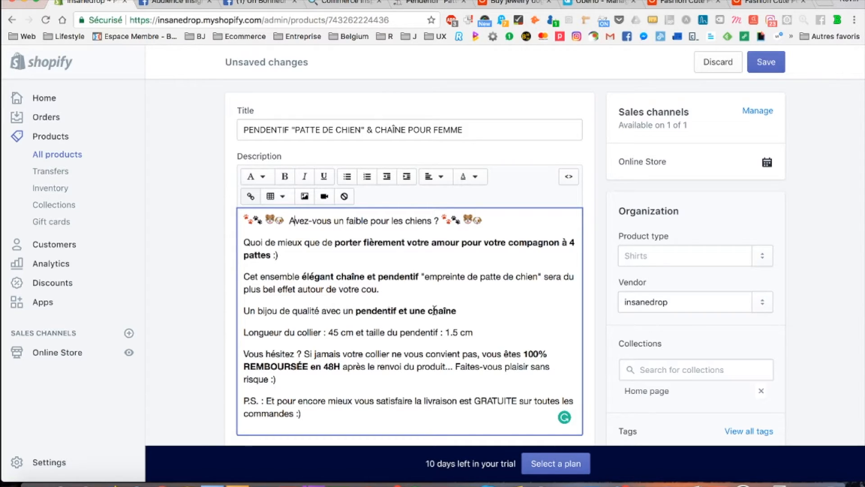
scroll(446, 311, down, 1)
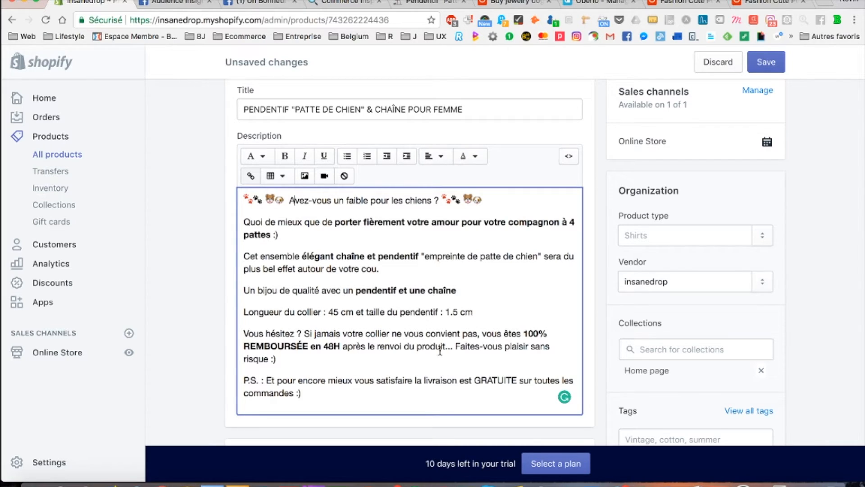
scroll(435, 347, down, 1)
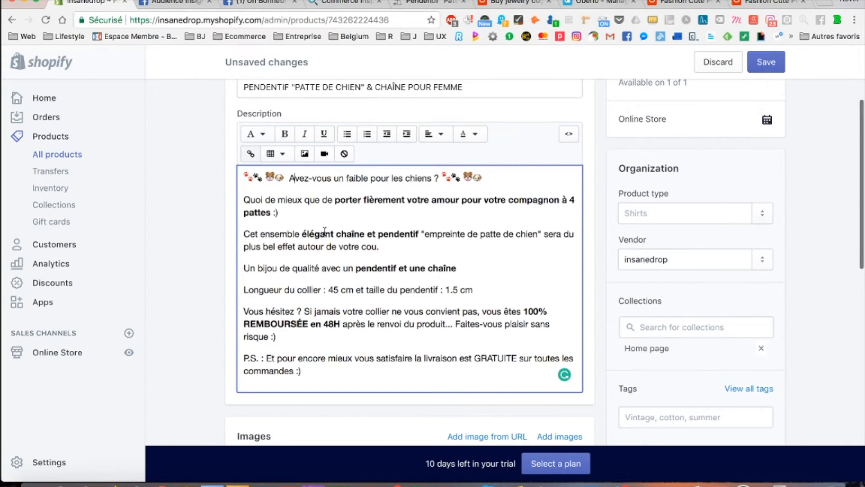
click(319, 223)
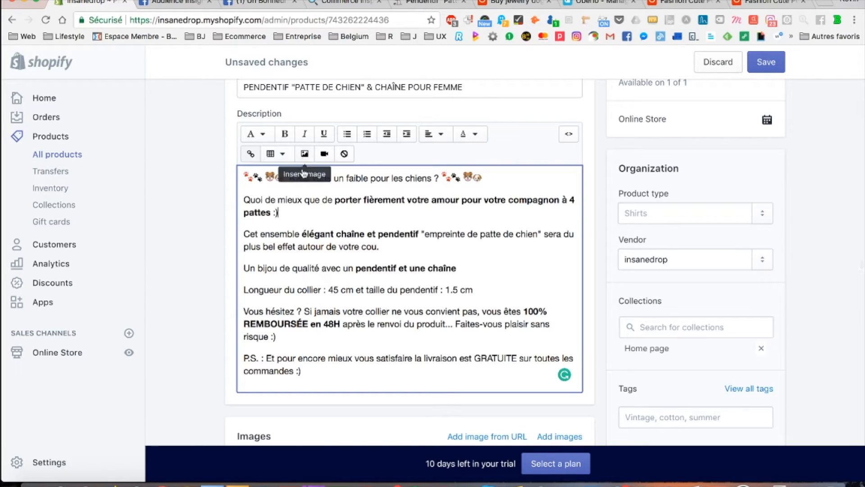
click(290, 219)
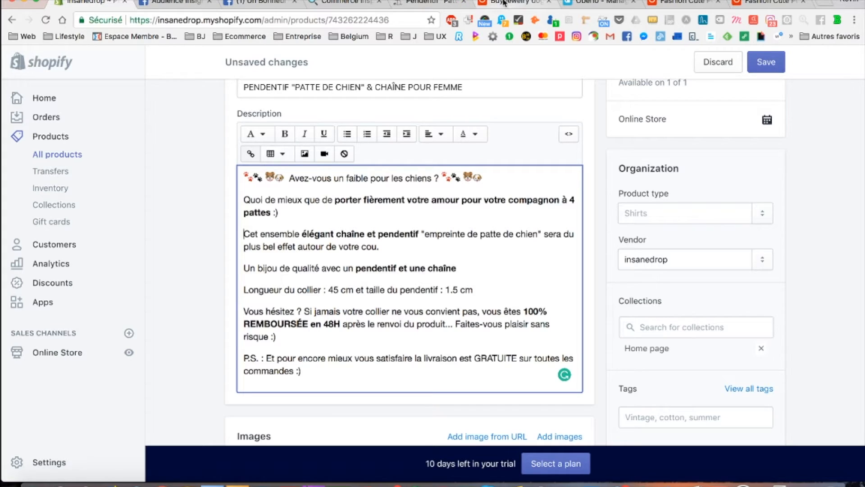
Read the delivery information on the competitor's necklace page, including the delivery time, split parcels and countries served.
click(426, 3)
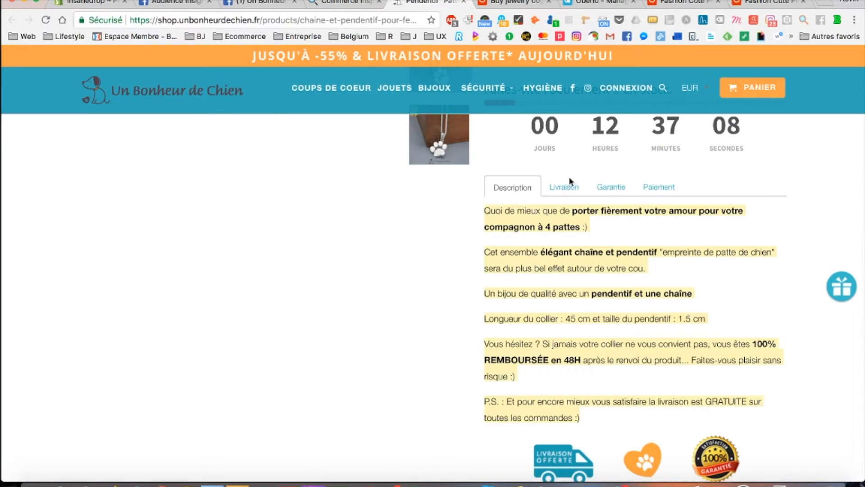
click(564, 188)
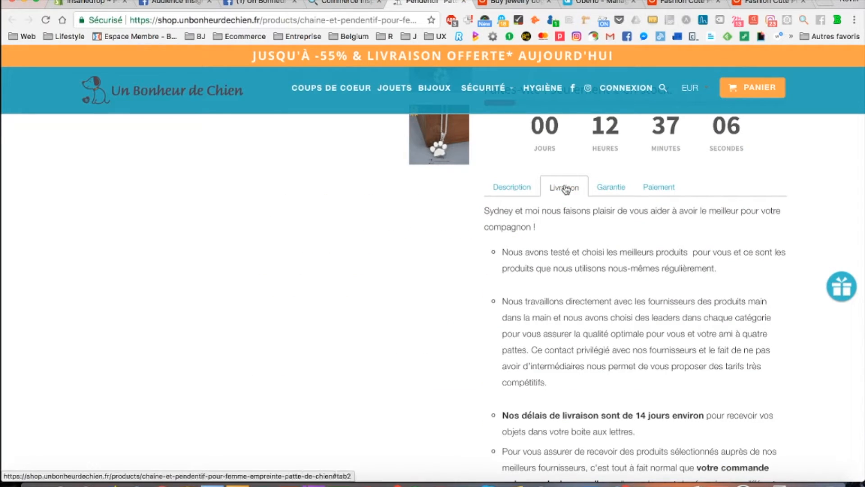
scroll(549, 285, down, 2)
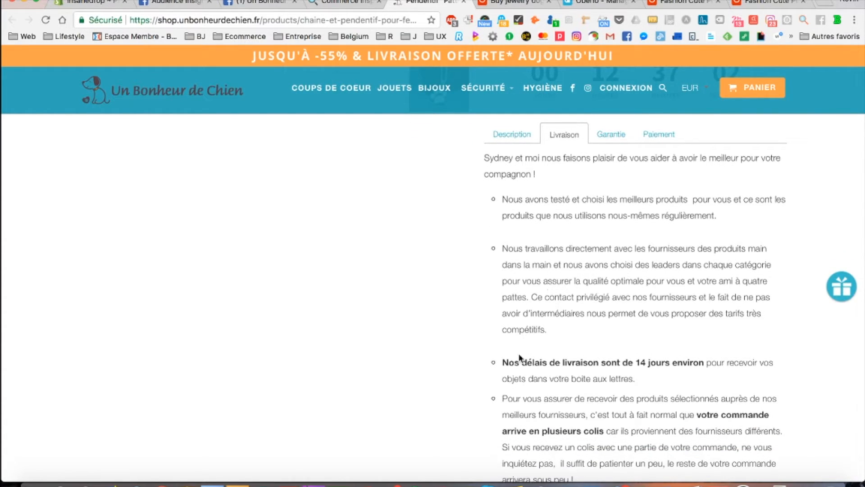
drag(507, 370, 655, 367)
triple_click(655, 367)
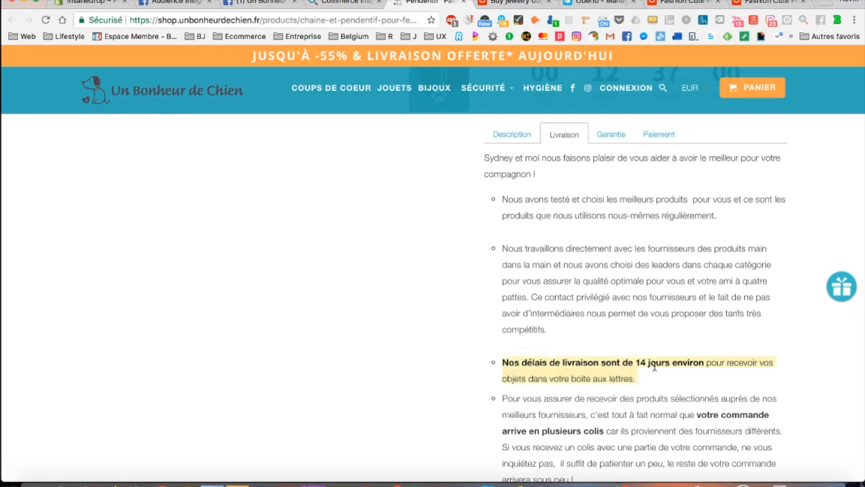
scroll(655, 367, down, 3)
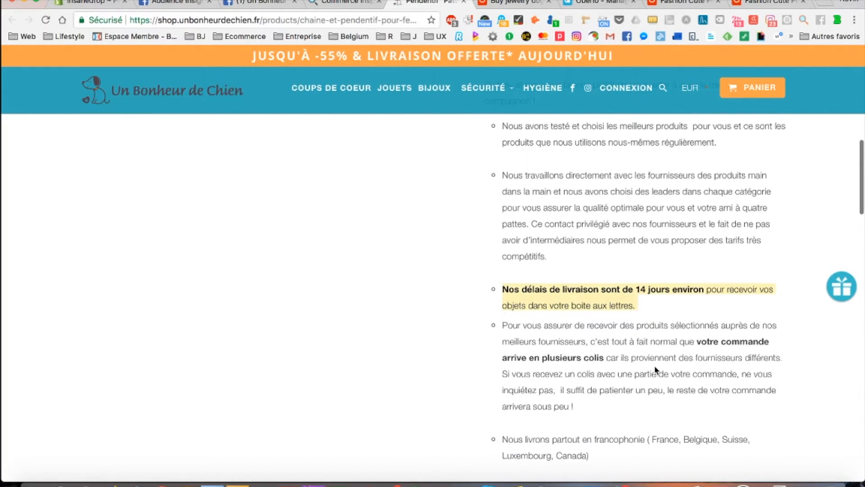
scroll(581, 354, down, 3)
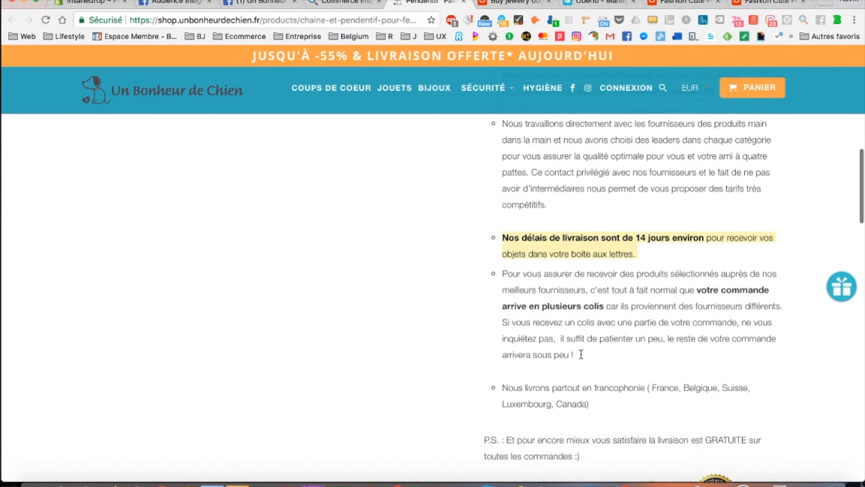
scroll(582, 354, up, 10)
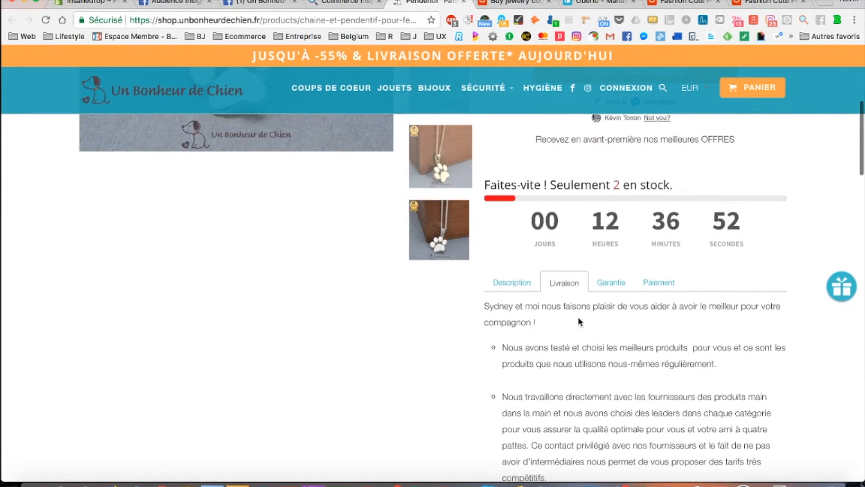
Copy the return and refund-request paragraphs from the competitor's guarantee information, and check the page's payment details.
click(607, 287)
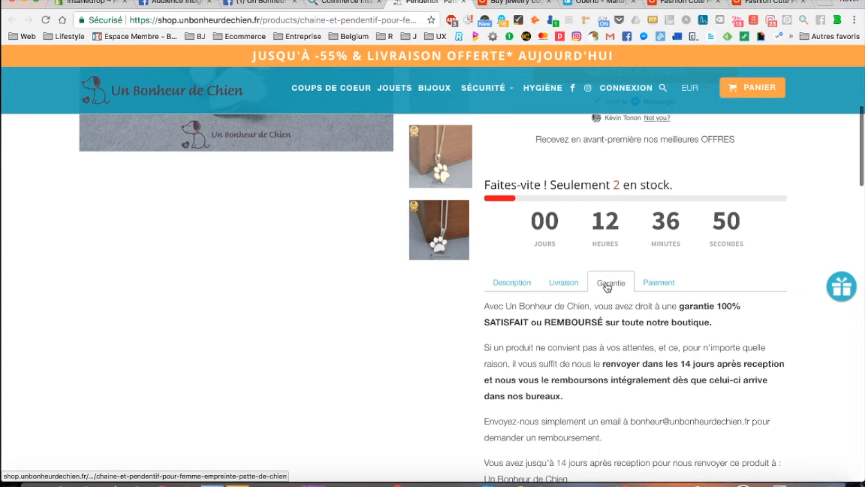
scroll(601, 316, down, 1)
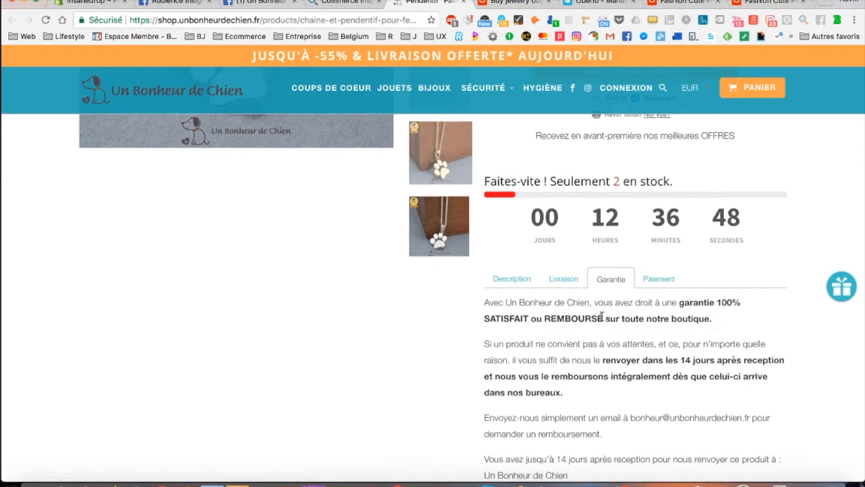
scroll(602, 315, down, 1)
scroll(602, 317, down, 5)
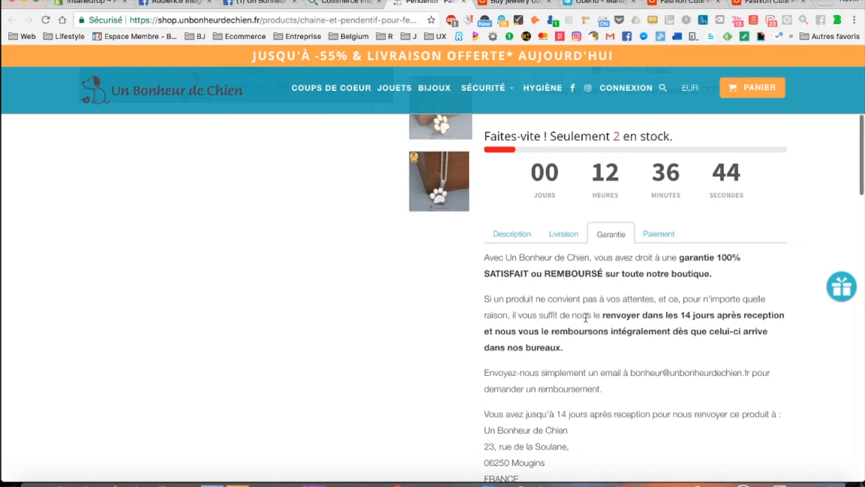
drag(491, 300, 610, 387)
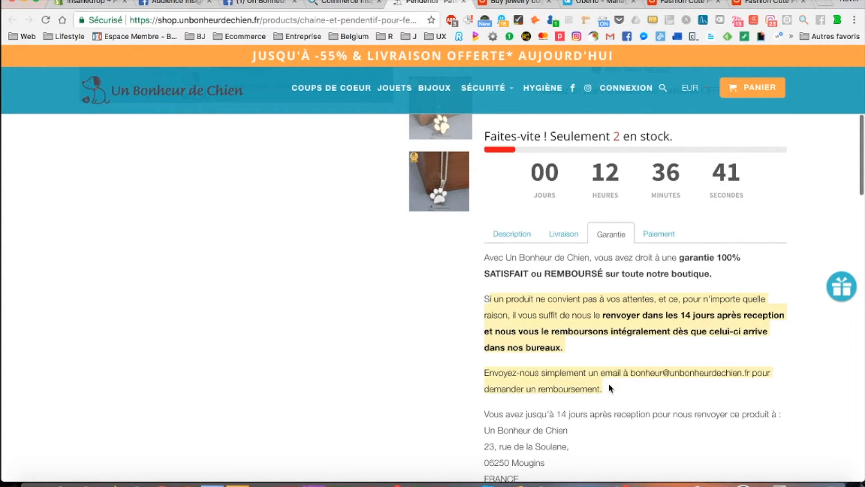
click(669, 241)
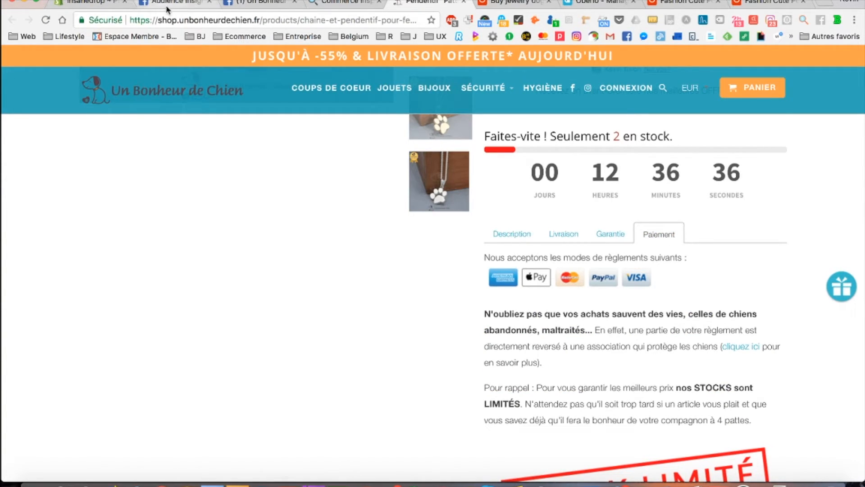
Replace the "Vous hésitez ?" paragraph in the Shopify description with the copied guarantee text and restore its missing initial "S".
click(90, 3)
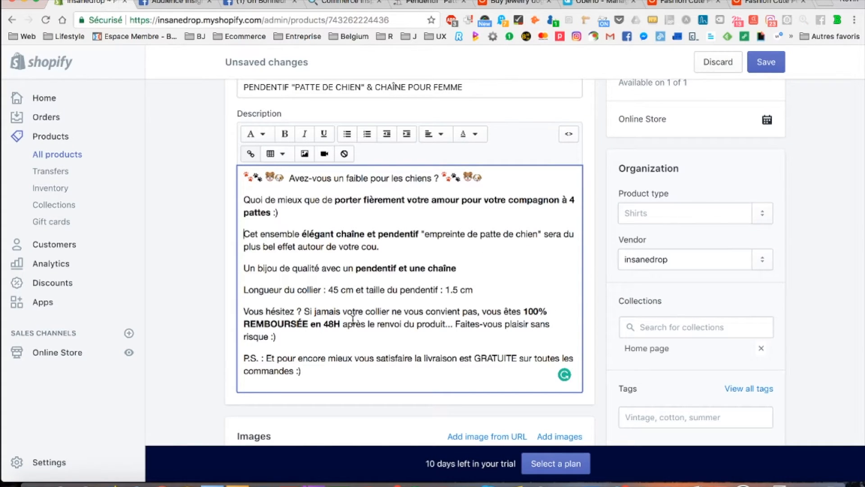
drag(276, 336, 238, 312)
key(BackSpace)
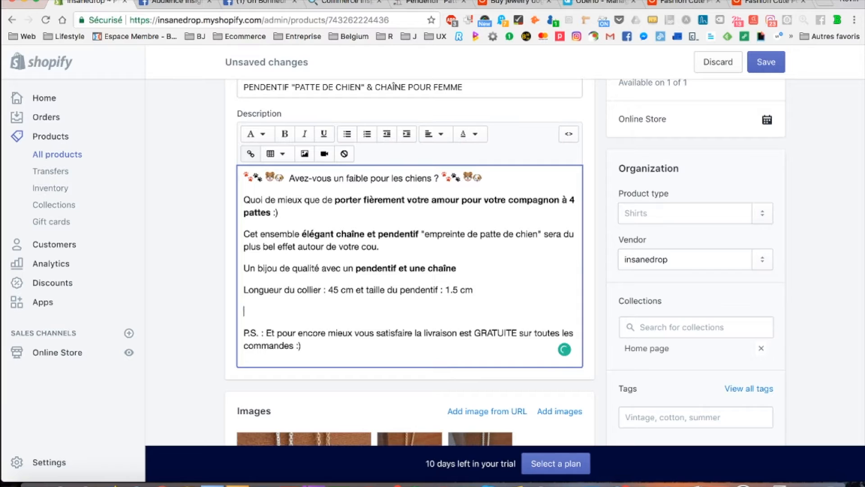
key(super+v)
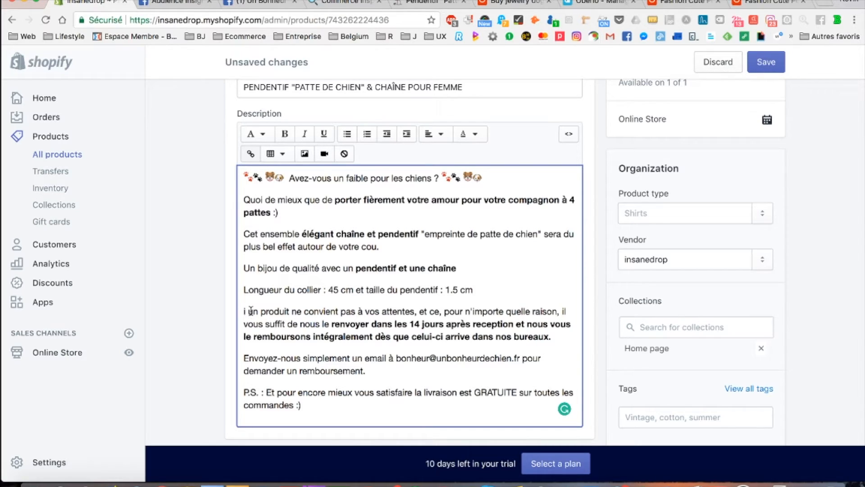
text(S)
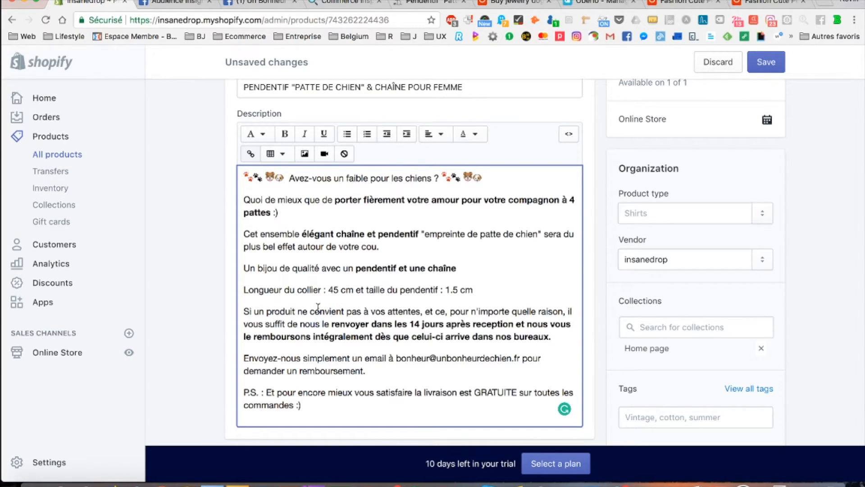
Add a "Garantie" heading on its own line above the pasted guarantee text.
key(Left)
key(Return)
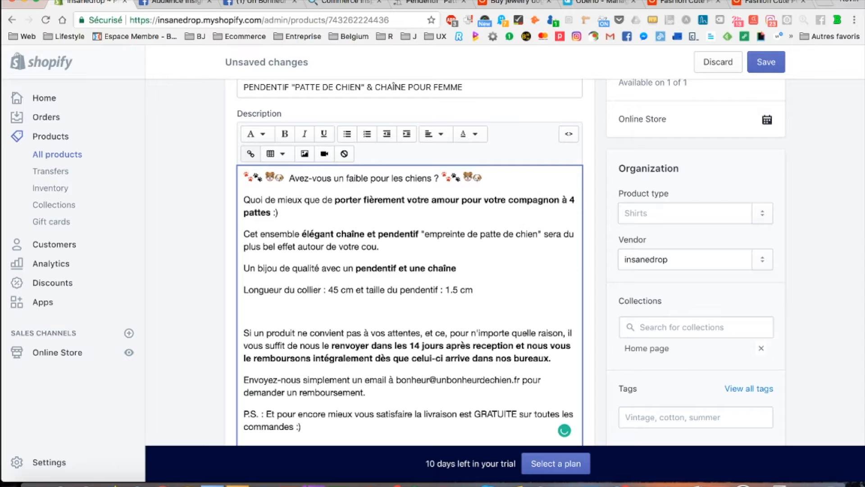
text(G)
scroll(469, 252, down, 5)
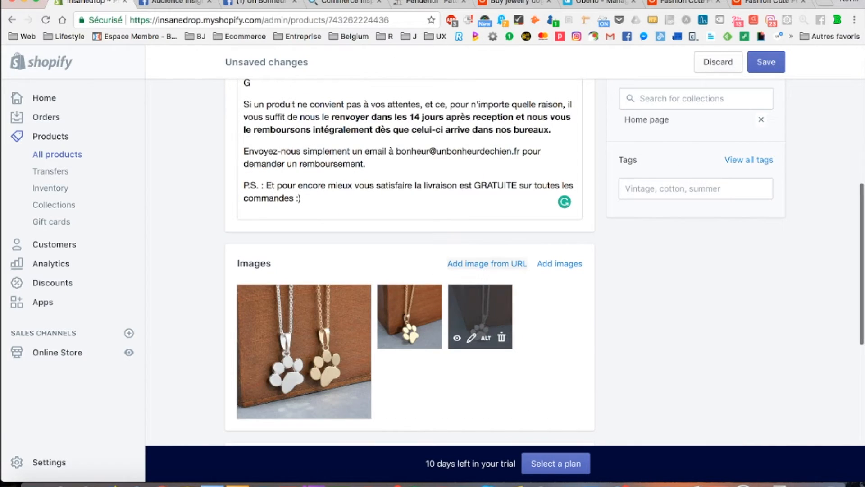
scroll(468, 252, up, 2)
click(310, 186)
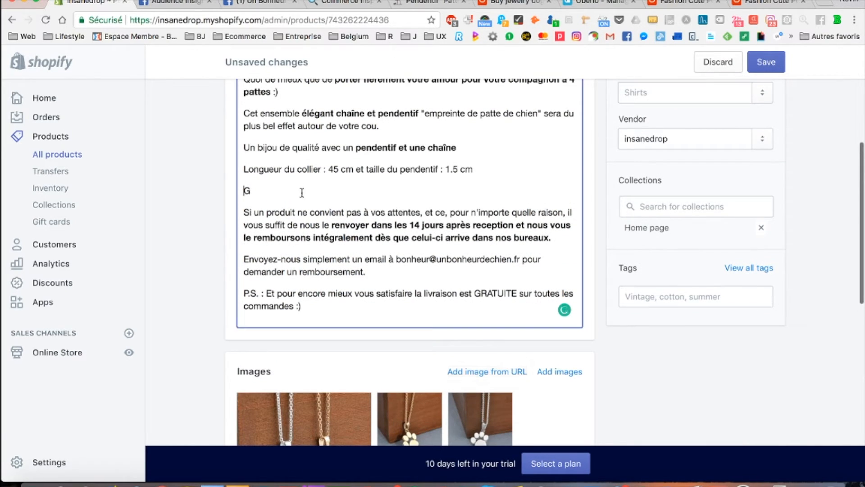
text(ara)
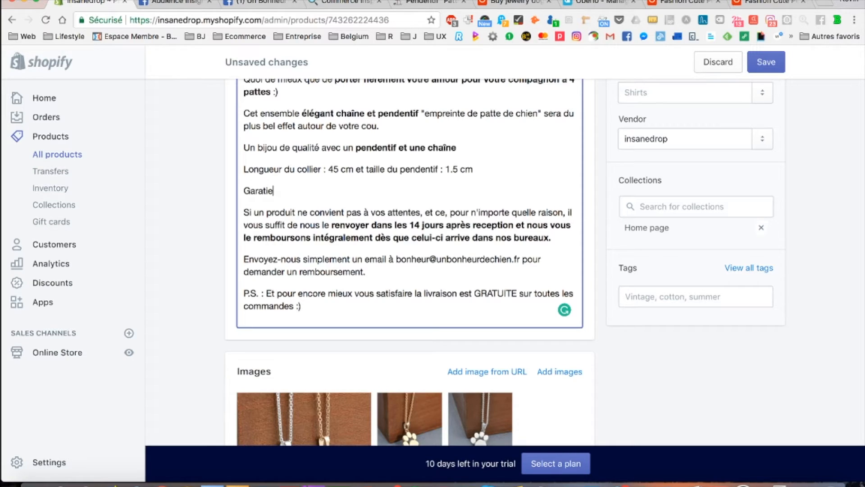
text(ntie)
Make the "Garantie" heading bold and insert an empty line below it.
double_click(250, 191)
scroll(201, 201, up, 4)
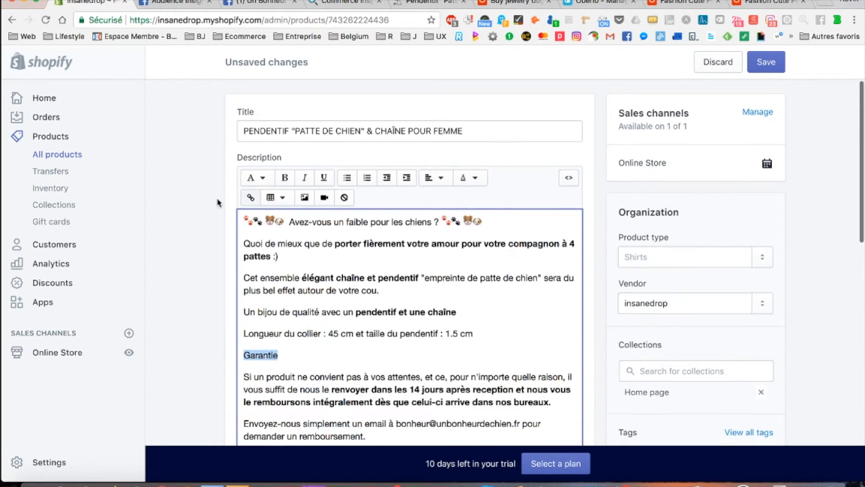
click(285, 177)
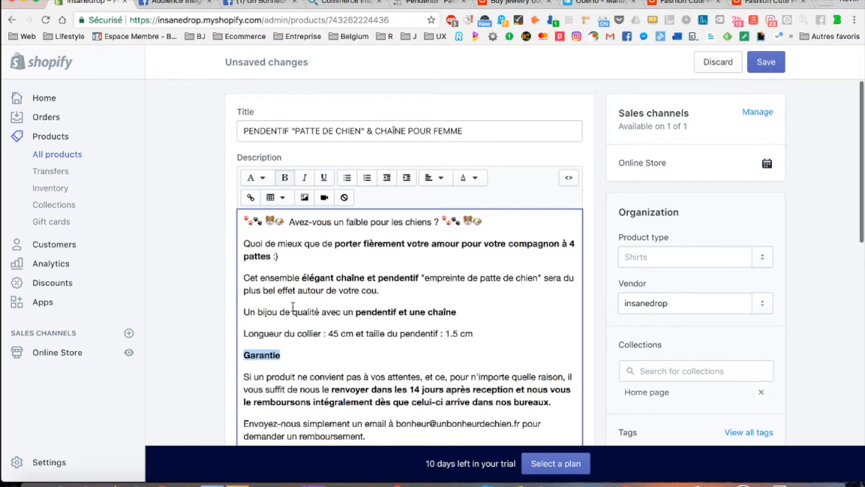
click(287, 359)
key(Return)
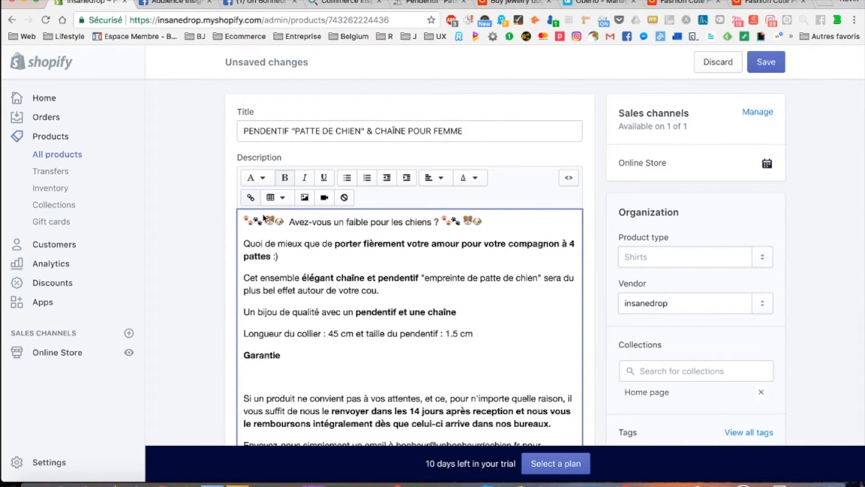
Insert the uploaded image of free-delivery, secure-payment and satisfaction badges below the "Garantie" heading at Large (480x480) size.
click(305, 198)
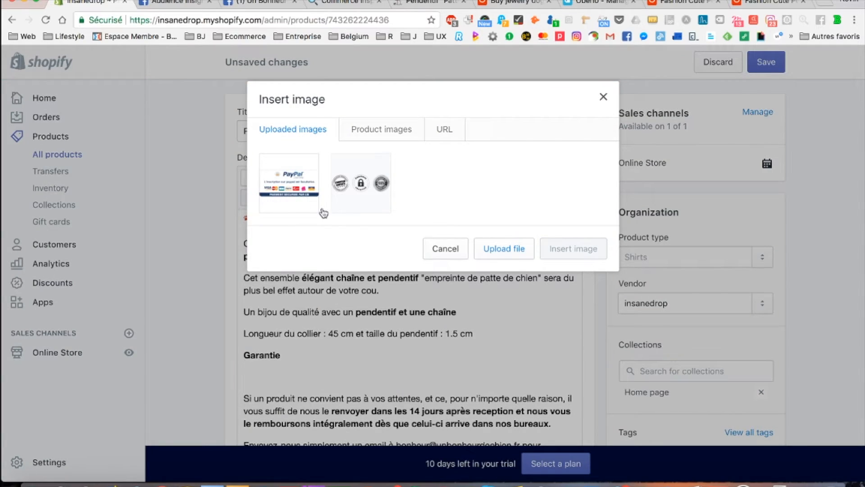
click(360, 203)
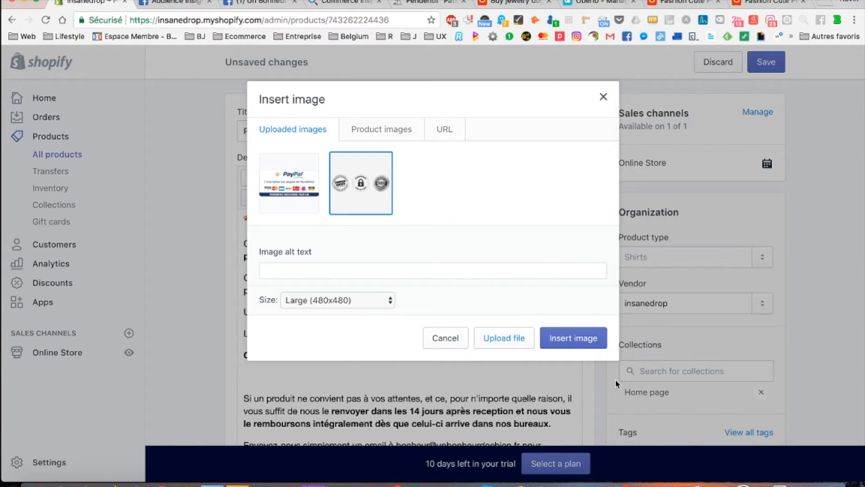
click(574, 337)
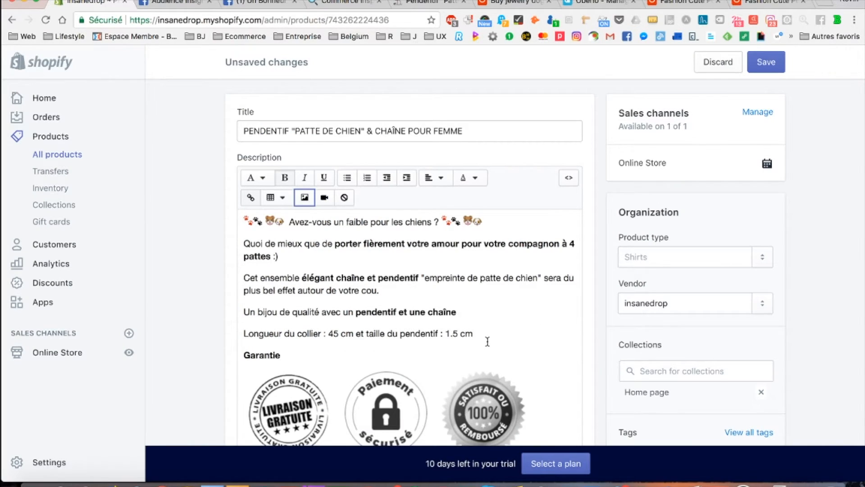
Replace the competitor's contact e-mail in the refund-request sentence with the placeholder "votreemail".
scroll(486, 339, down, 3)
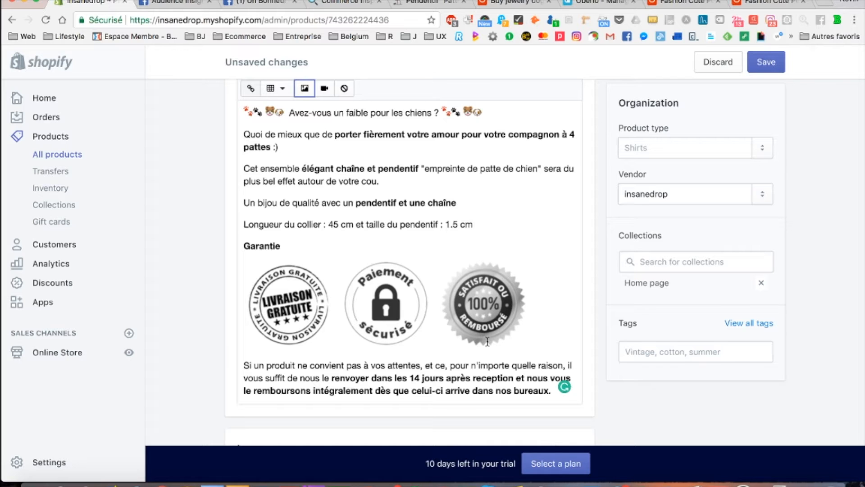
scroll(487, 341, down, 2)
click(487, 340)
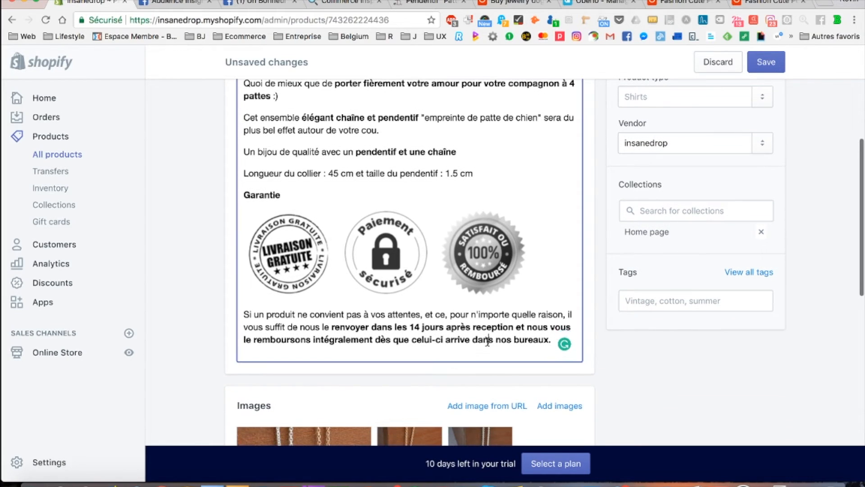
scroll(488, 341, down, 3)
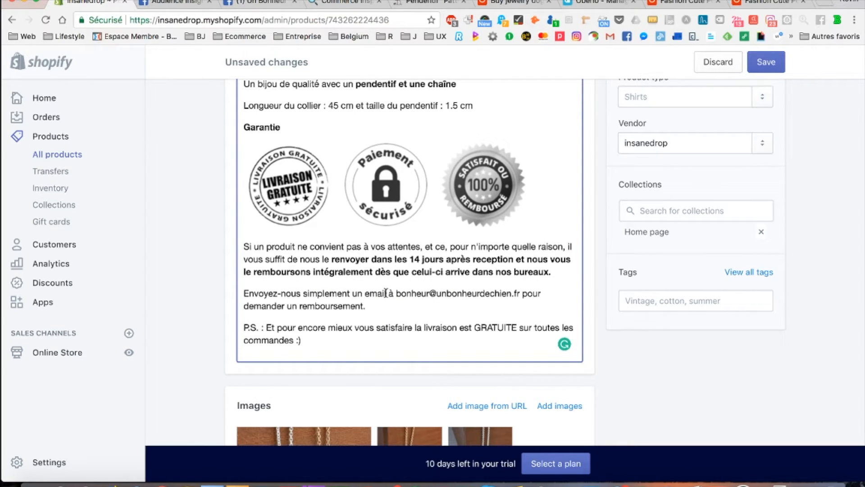
drag(397, 294, 518, 294)
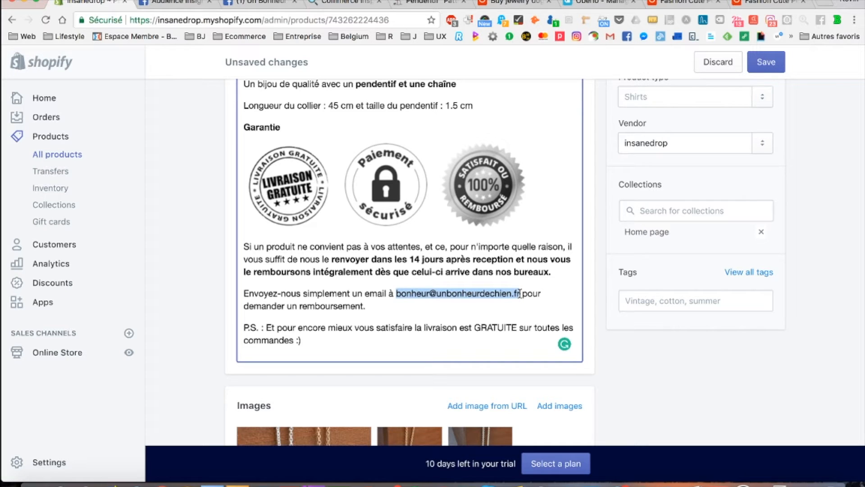
text(votreemail)
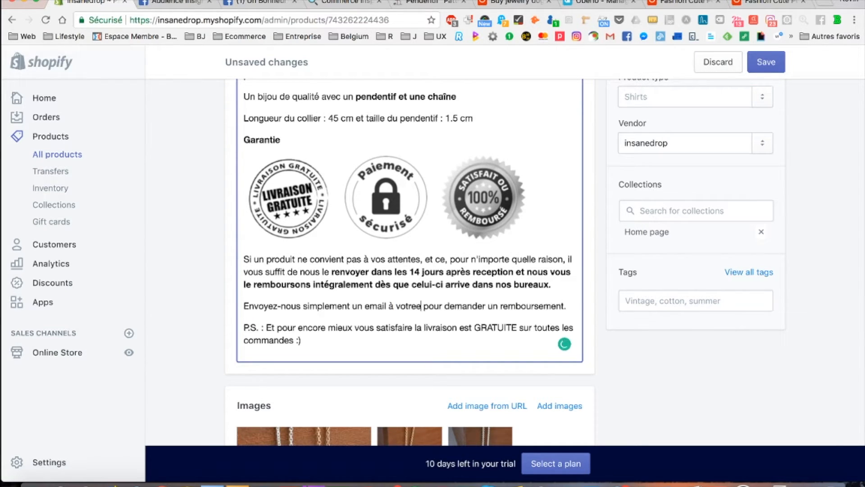
Delete the "P.S." paragraph about free delivery at the end of the description.
scroll(454, 299, down, 1)
drag(311, 334, 242, 315)
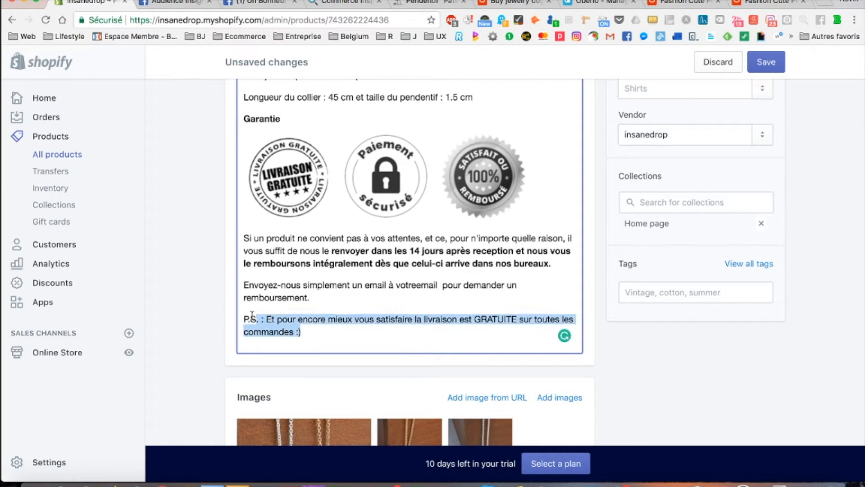
key(BackSpace)
scroll(242, 315, up, 4)
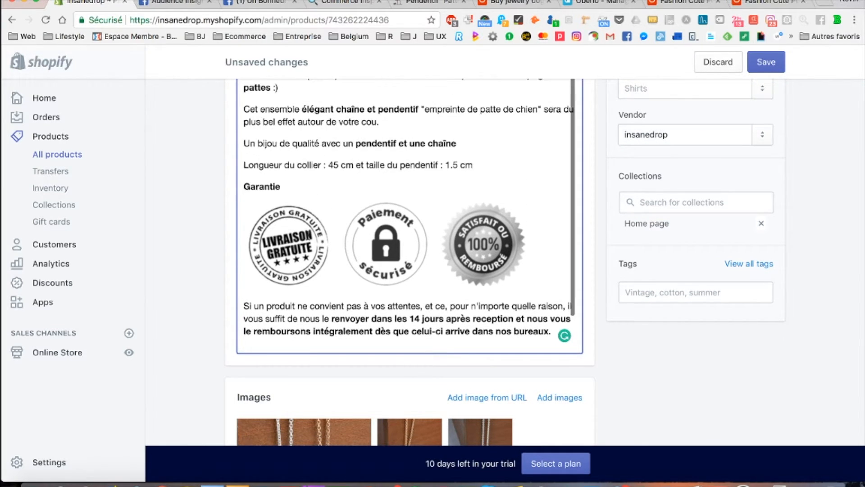
scroll(329, 190, down, 5)
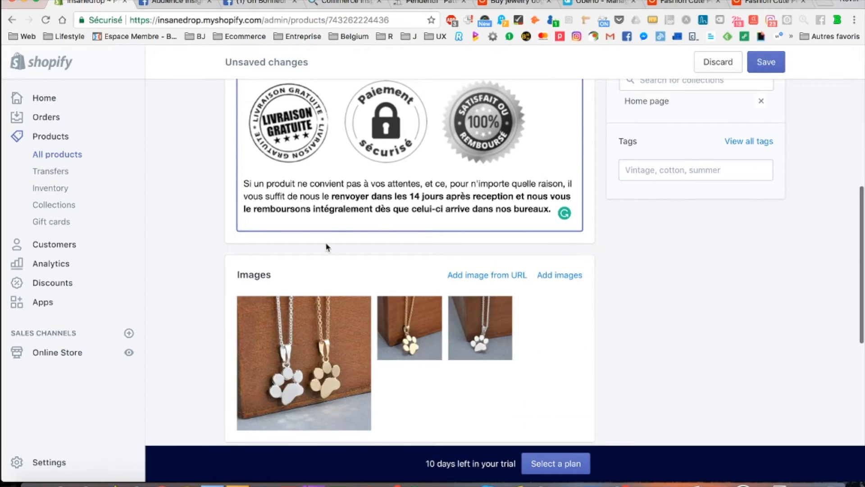
Add a "Le paiement" line above "Garantie", leaving an empty line after the necklace length details.
scroll(343, 184, up, 8)
scroll(316, 306, down, 2)
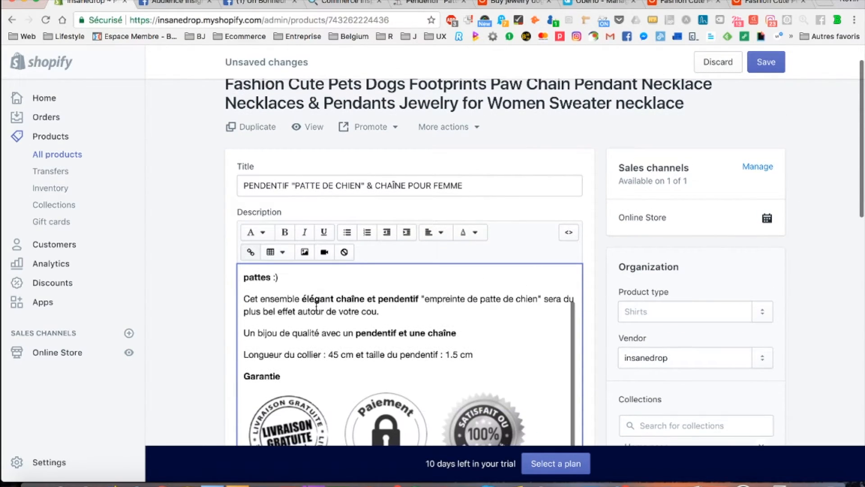
click(510, 354)
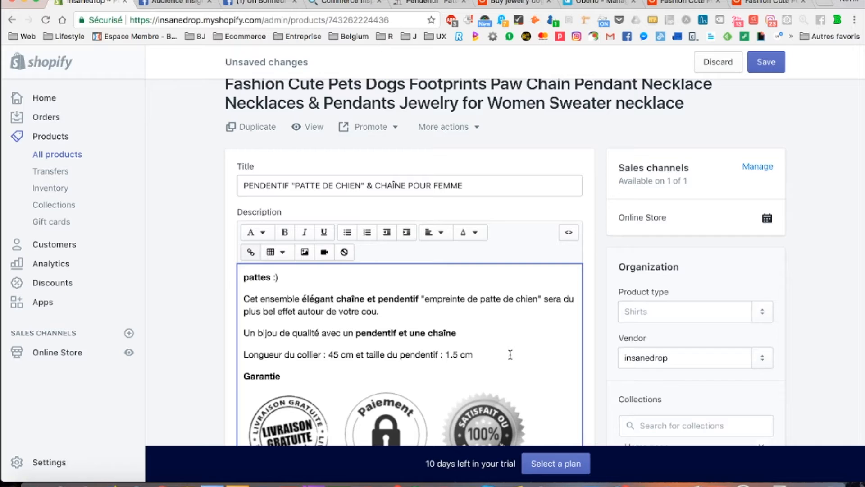
key(Return)
key(Return)
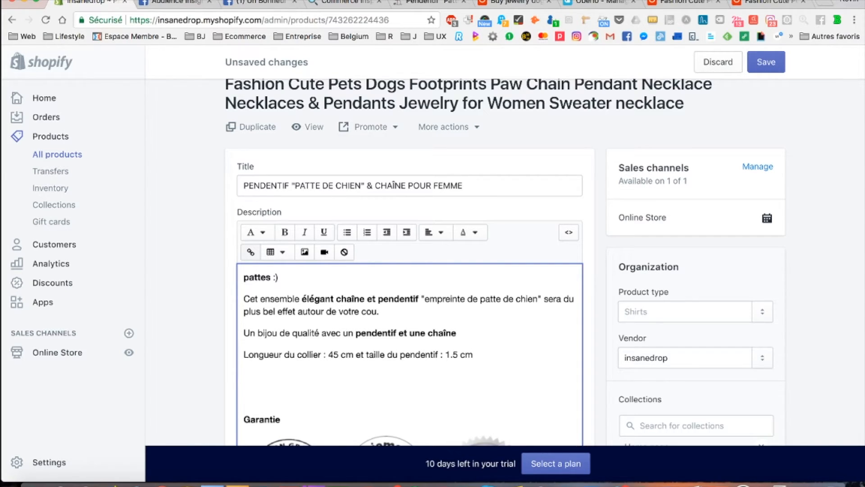
text(LE paiement)
click(253, 397)
key(BackSpace)
text(e)
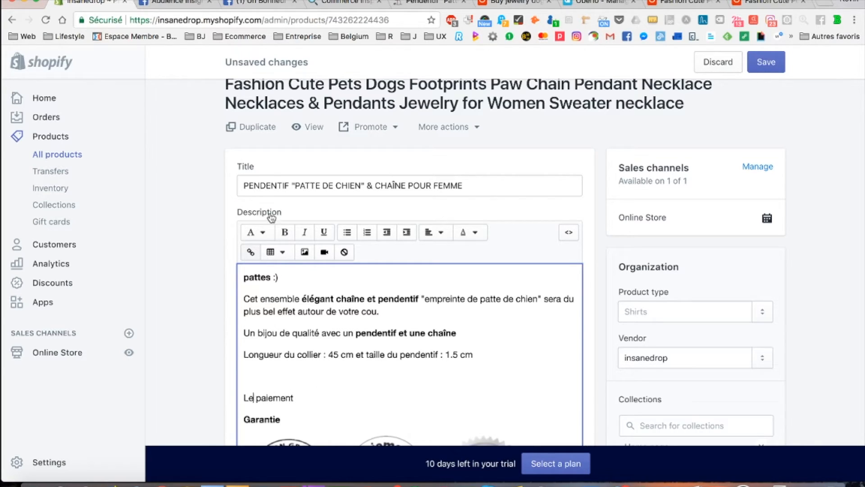
Add a colon after "Le paiement" and paste the competitor's "Nous acceptons les modes de règlements suivants :" sentence on the line below.
click(427, 2)
triple_click(539, 256)
key(super+c)
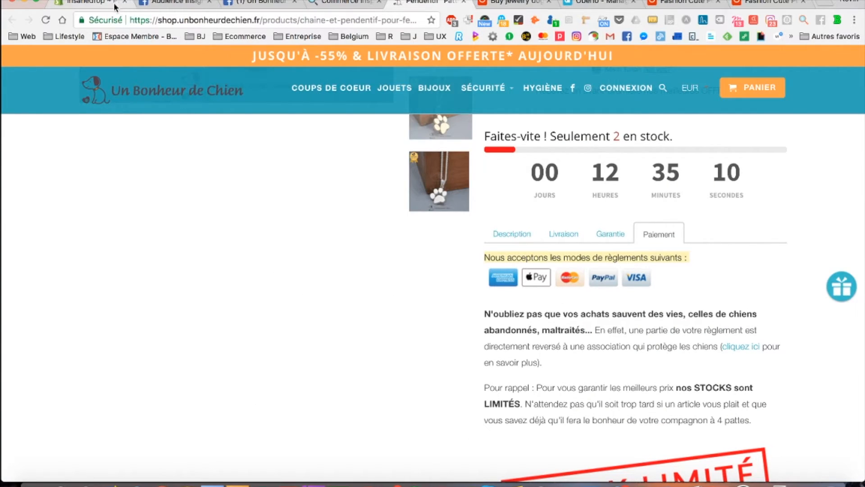
click(93, 3)
click(307, 397)
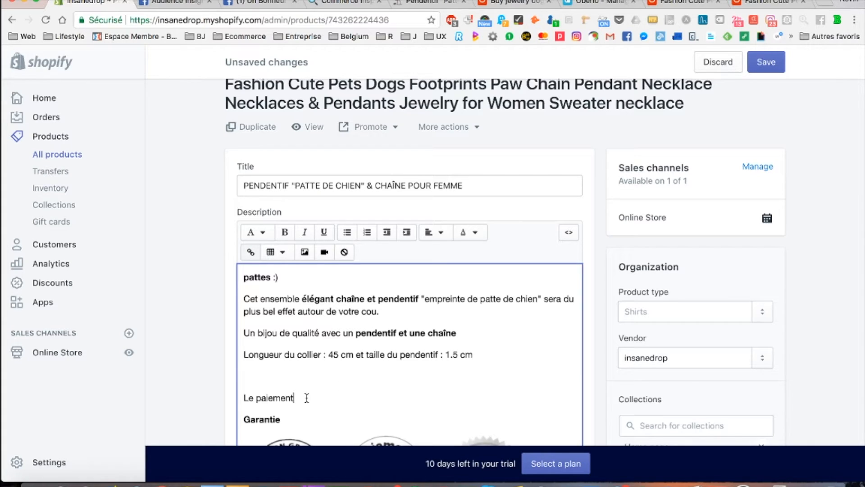
text(:)
key(Return)
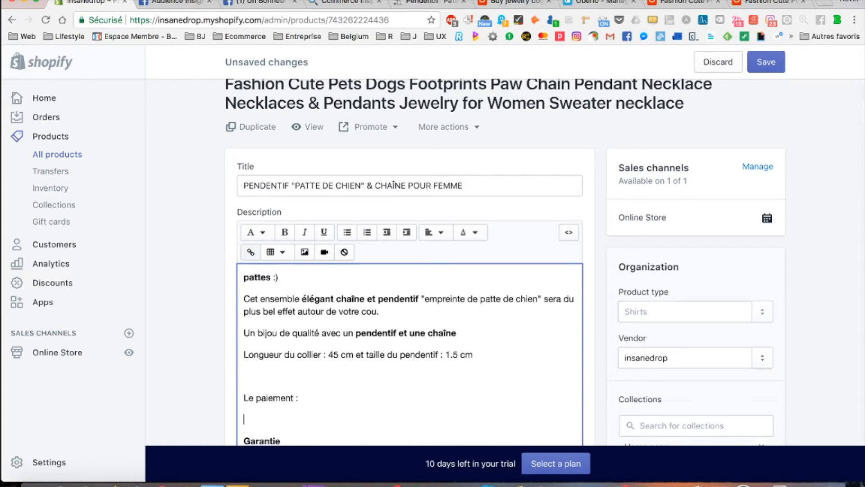
right_click(255, 417)
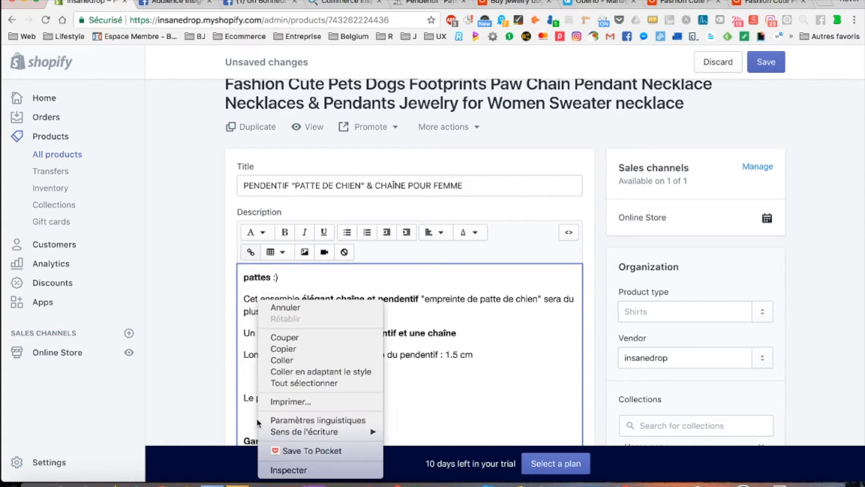
click(297, 363)
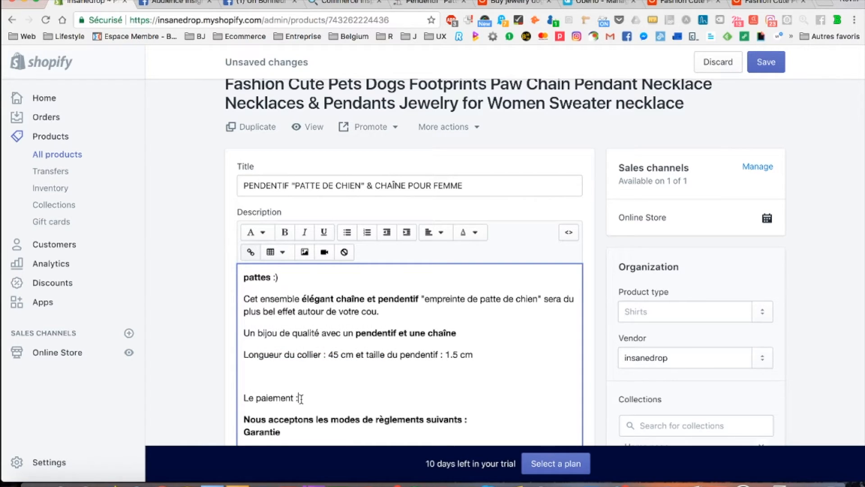
Make the "Le paiement" heading bold and remove the bold from the payment methods sentence.
triple_click(283, 397)
click(284, 232)
triple_click(289, 419)
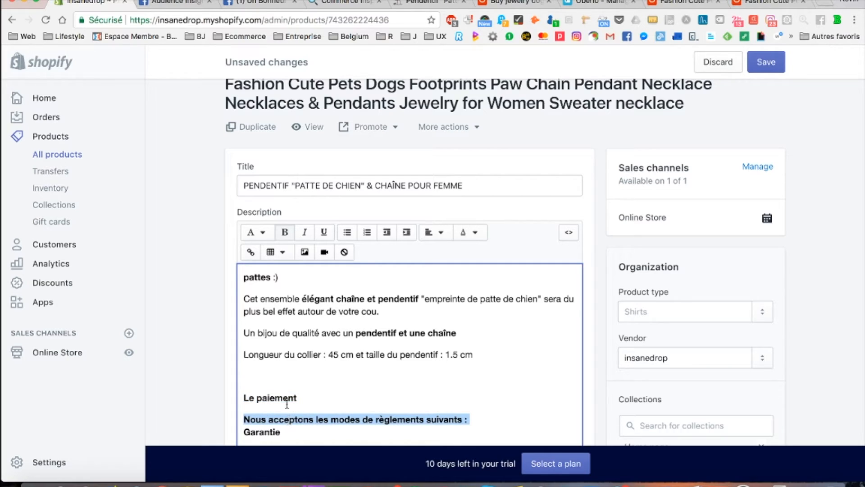
click(284, 232)
Insert the uploaded PayPal payment methods image at Large (480x480) size on a new line below the payment sentence.
click(465, 419)
key(Return)
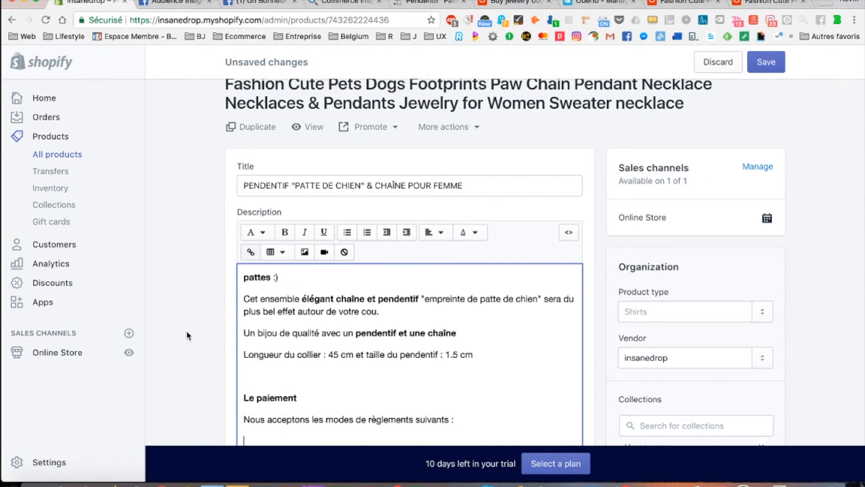
scroll(346, 329, down, 2)
click(305, 173)
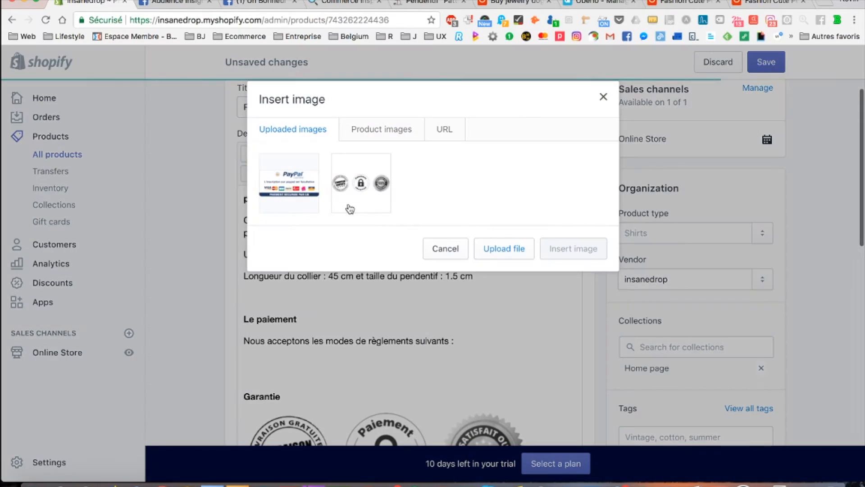
click(298, 182)
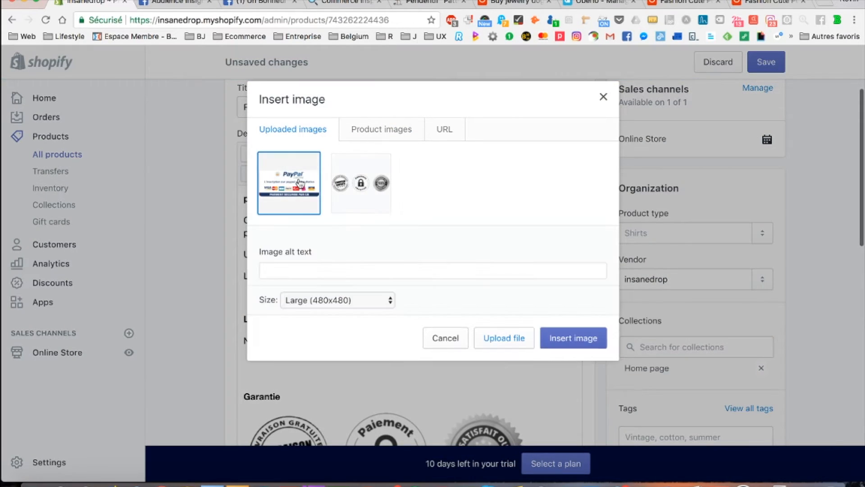
click(570, 339)
scroll(442, 337, down, 6)
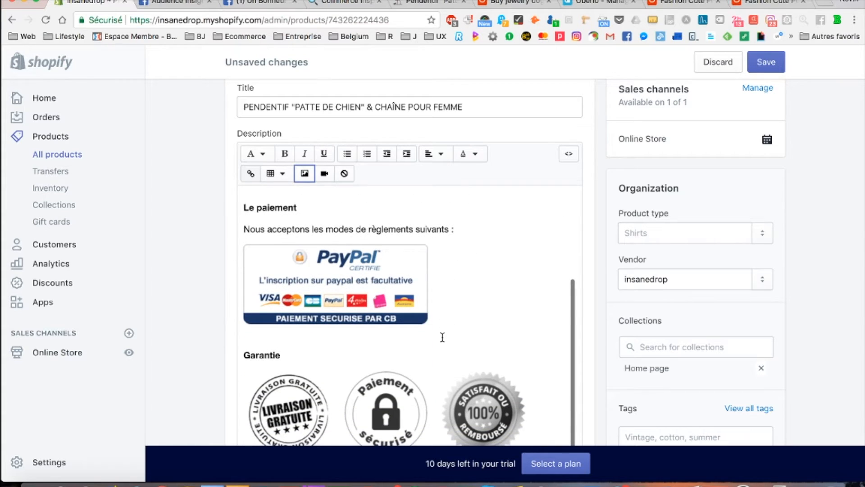
scroll(442, 337, down, 1)
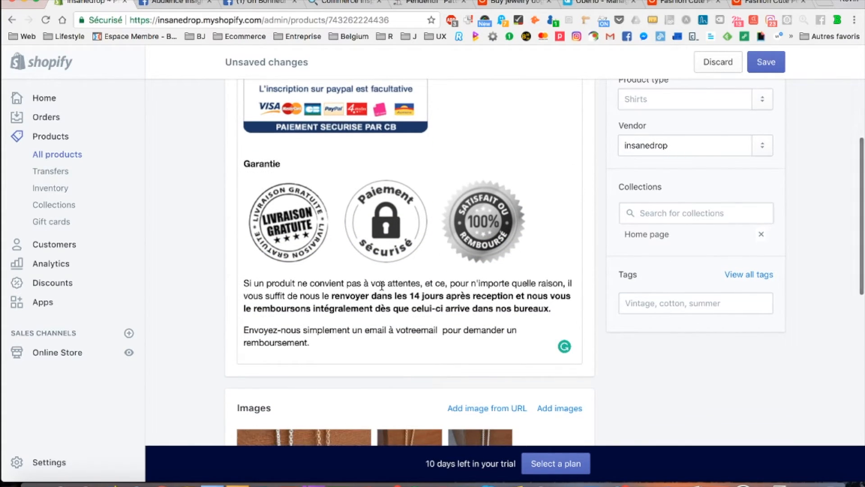
Remove the empty line between the necklace length details and the "Le paiement" heading.
scroll(415, 317, up, 4)
scroll(415, 320, up, 5)
click(303, 366)
key(BackSpace)
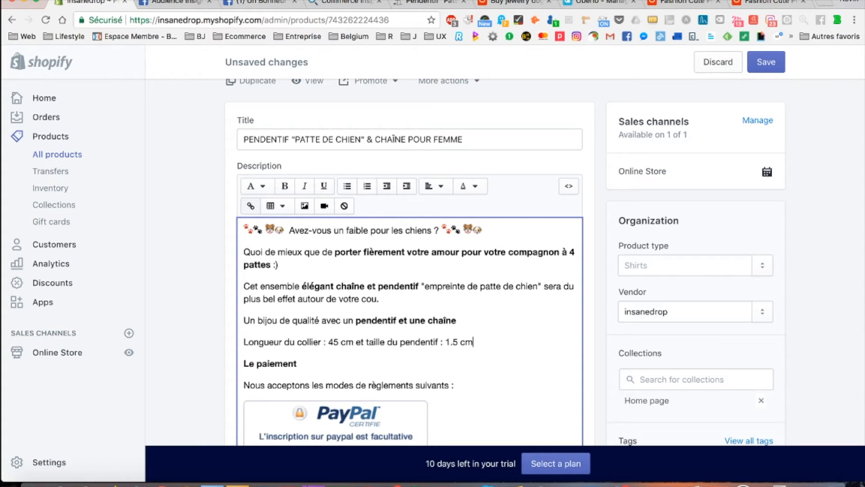
Select both product variants and rename the "Metal Color" option as "Couleur".
scroll(535, 301, down, 10)
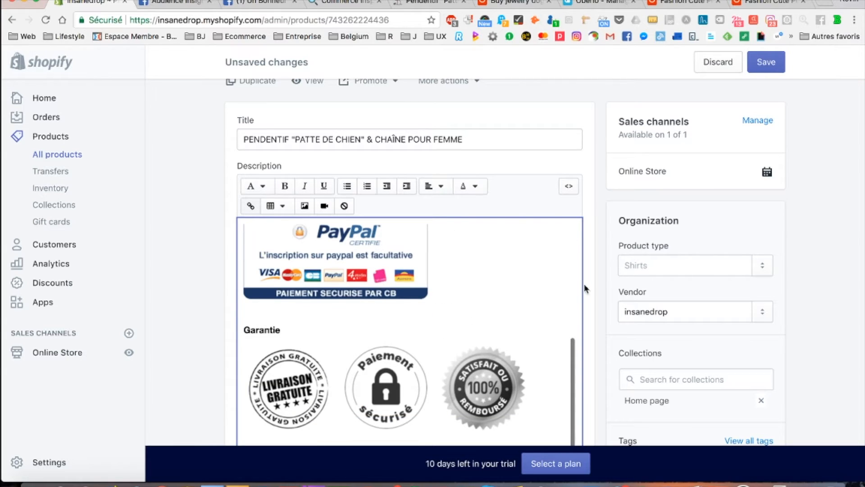
scroll(604, 285, down, 4)
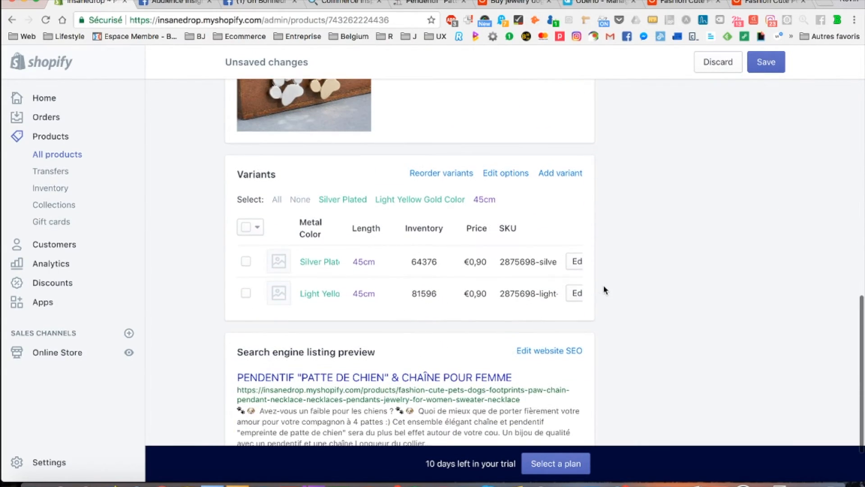
click(246, 262)
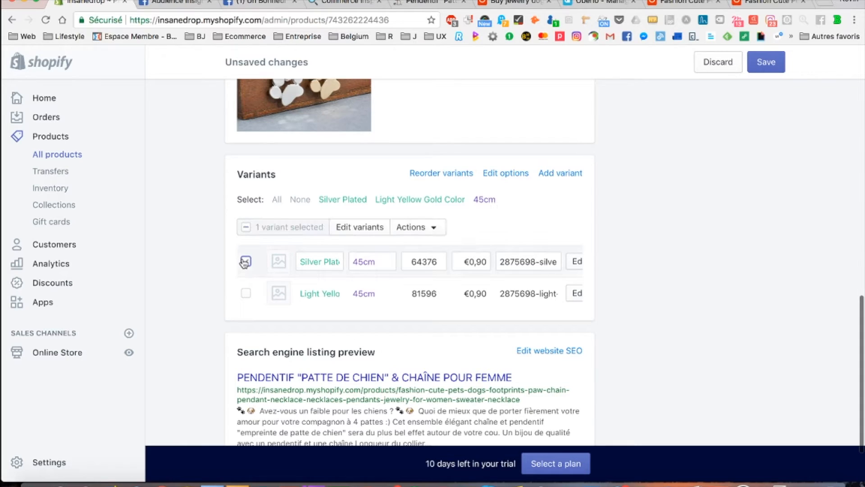
click(246, 293)
click(503, 175)
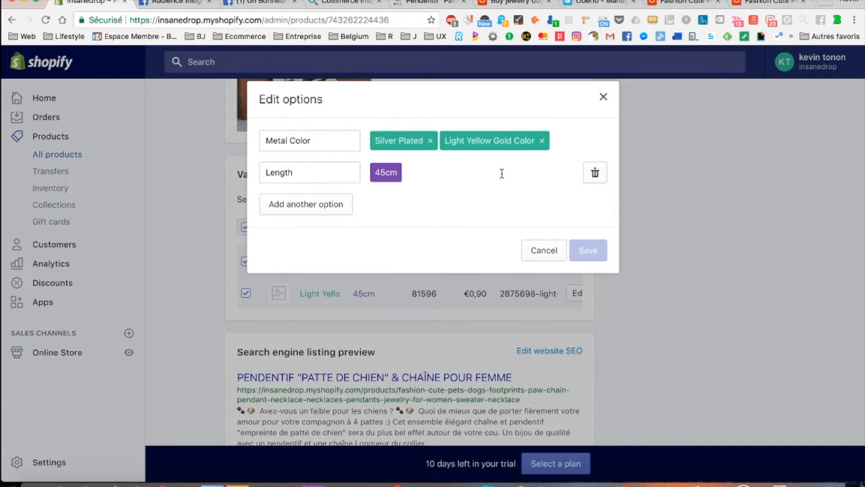
double_click(316, 143)
triple_click(315, 144)
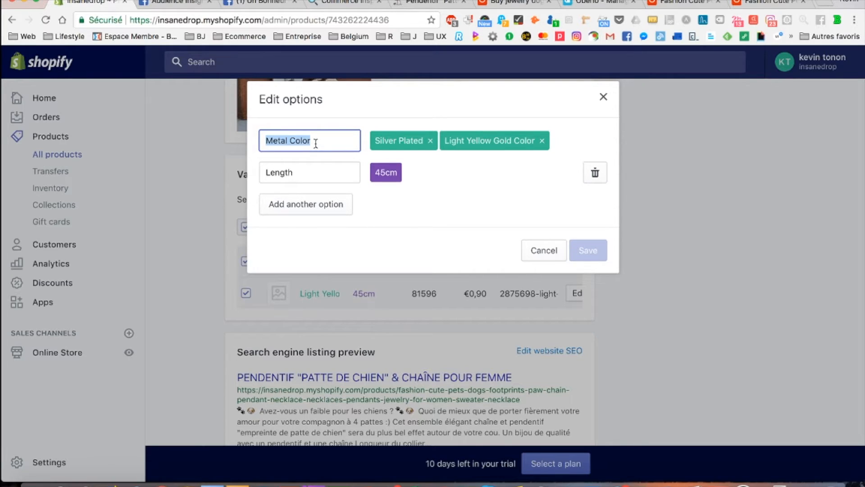
double_click(306, 175)
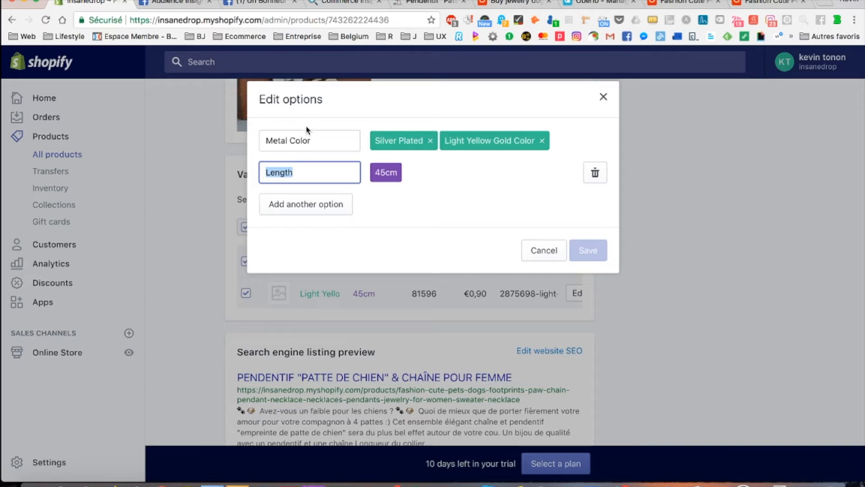
triple_click(307, 140)
text(Couleur)
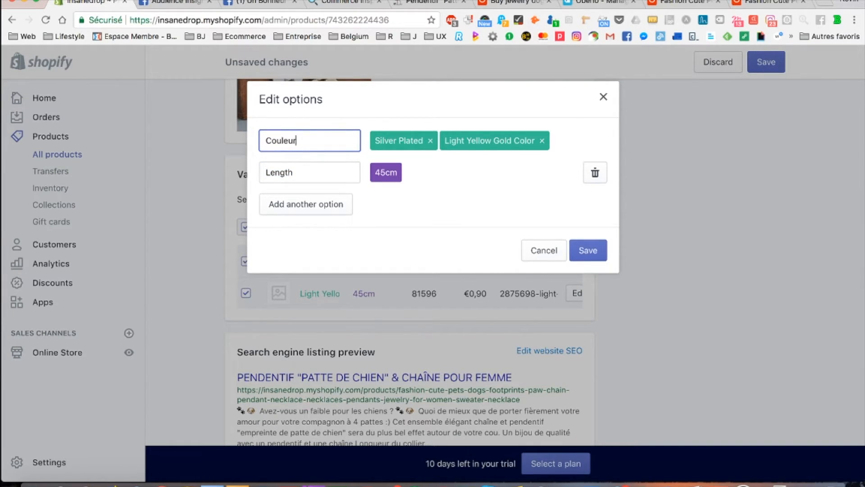
Rename the "Length" option as "Longueur", check the competitor's variant options, and save the edited options.
double_click(307, 169)
text(L)
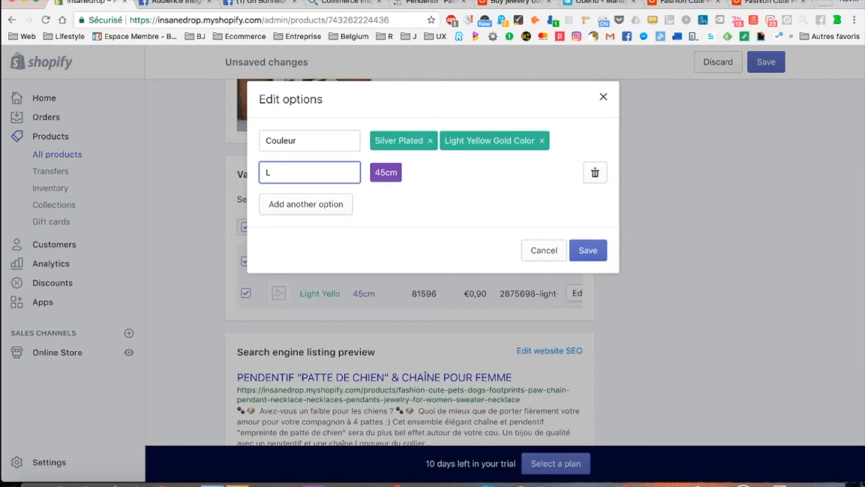
text(ongueur)
click(423, 3)
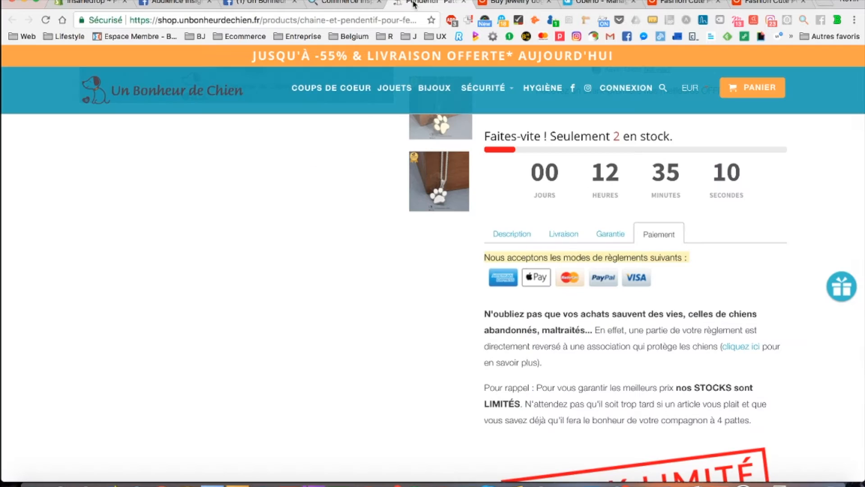
scroll(448, 216, up, 10)
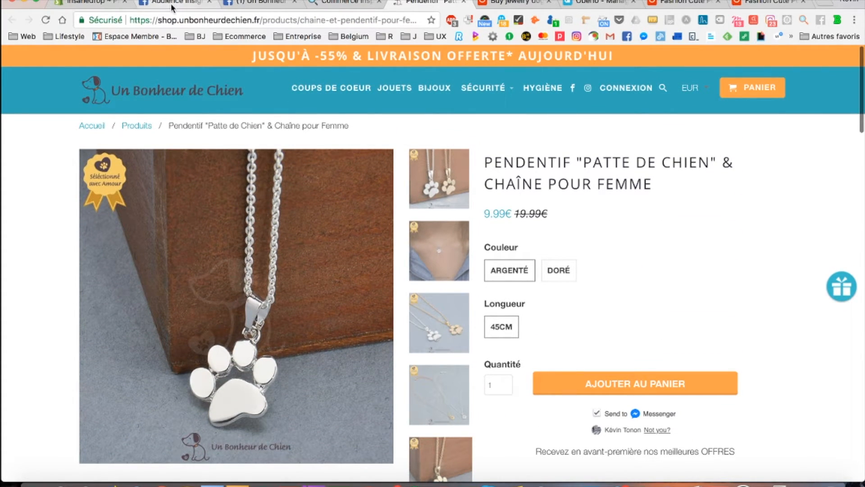
click(88, 2)
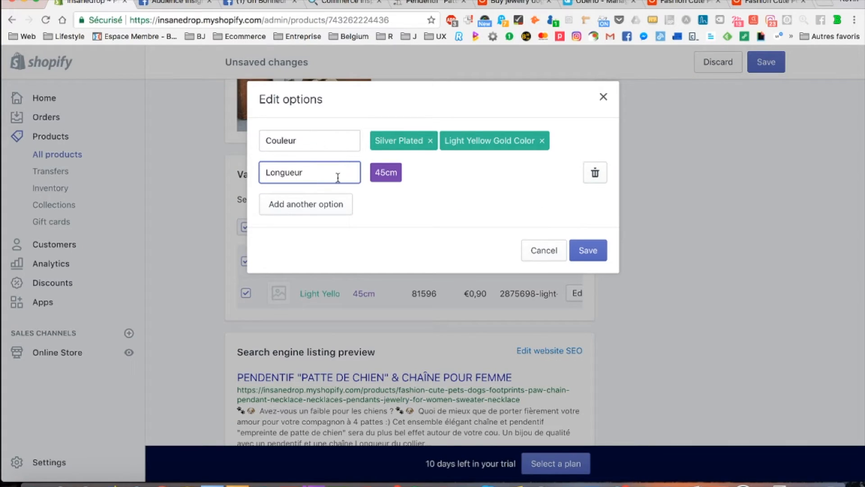
click(594, 253)
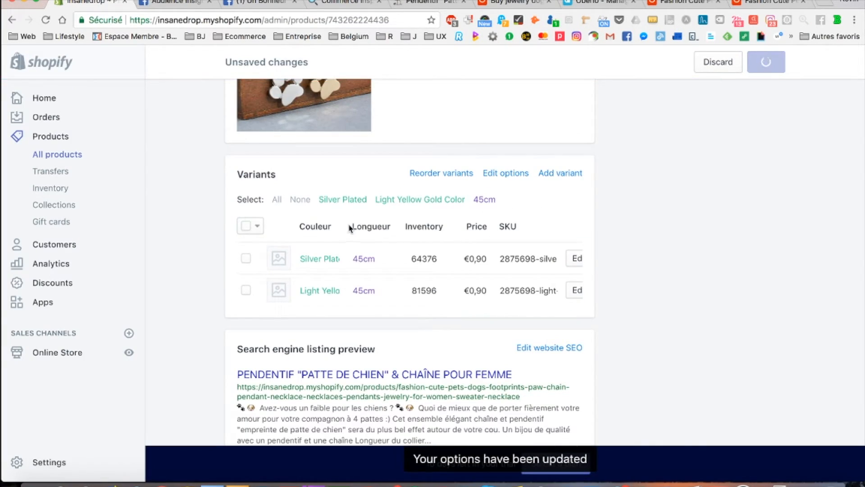
Rename the variant colours: "Argent" for the silver-plated variant and "Or" for the light yellow gold one.
click(327, 260)
triple_click(328, 261)
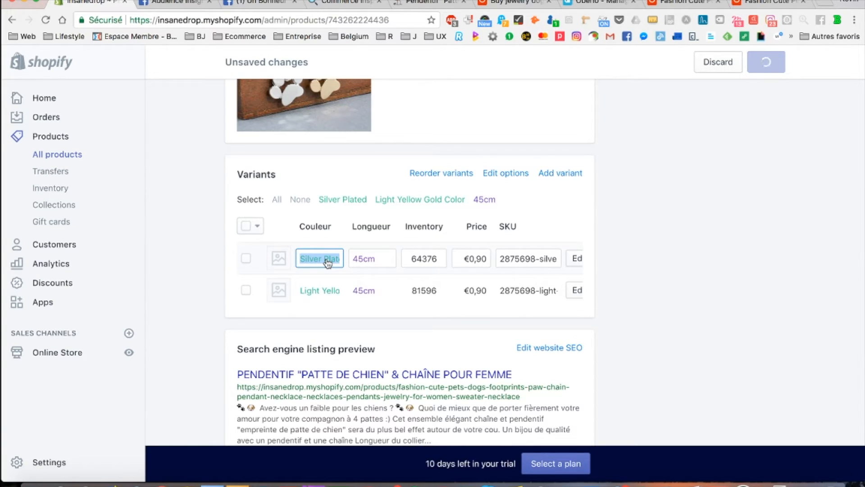
text(A)
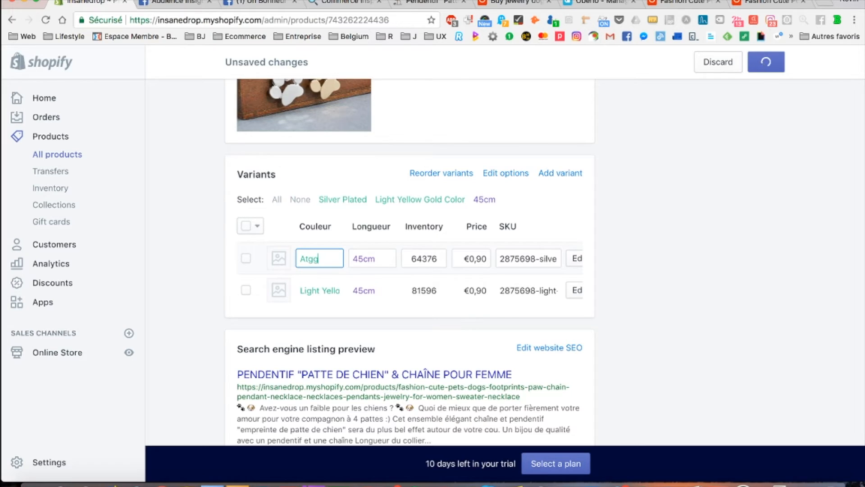
text(rgent)
triple_click(327, 294)
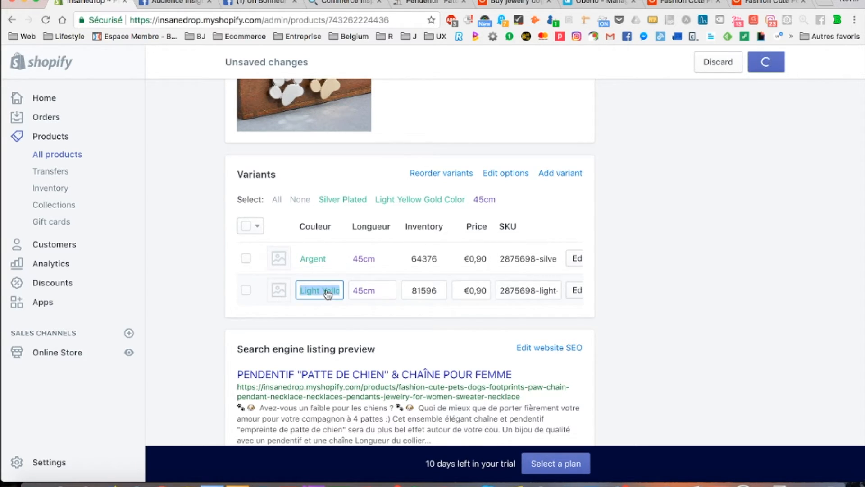
text(Or)
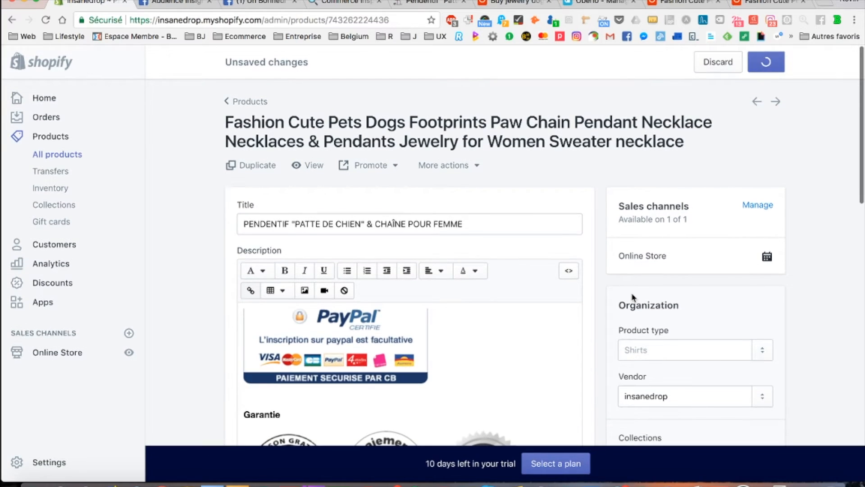
Save the product changes and open the product's storefront page.
click(311, 167)
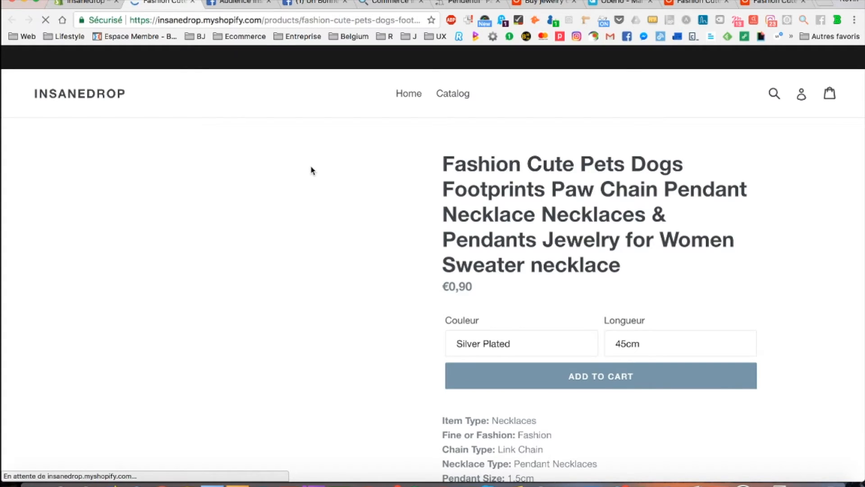
click(86, 4)
click(307, 221)
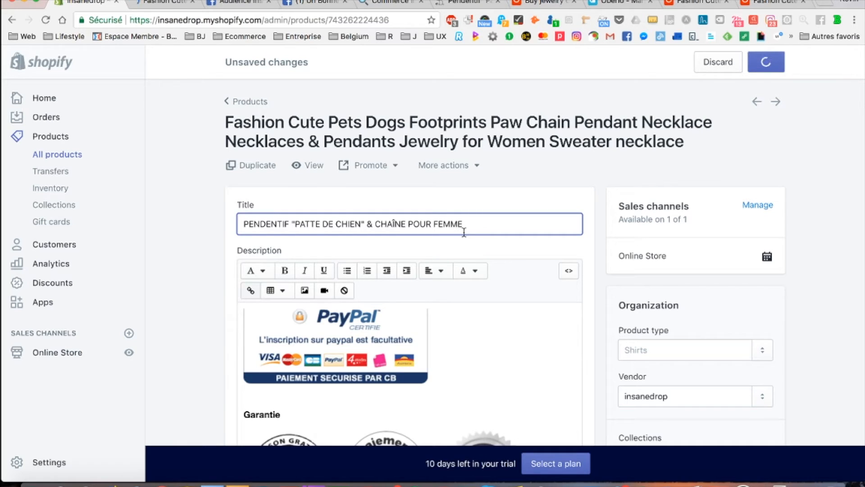
click(768, 64)
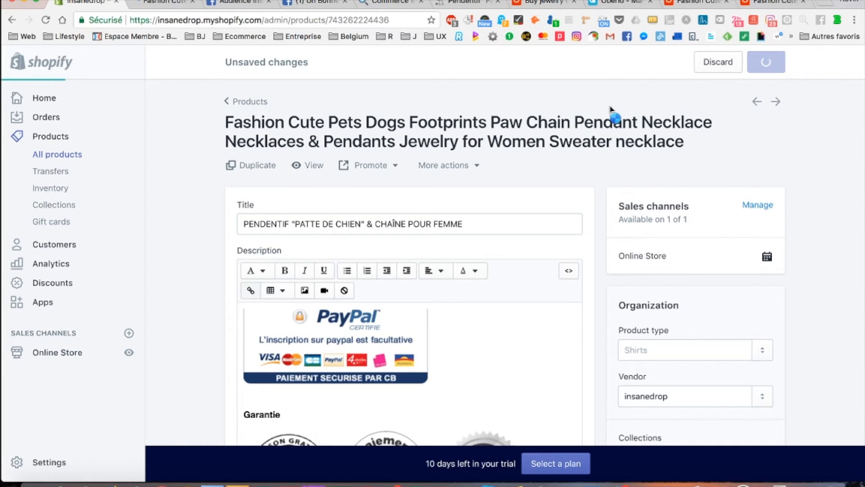
click(139, 6)
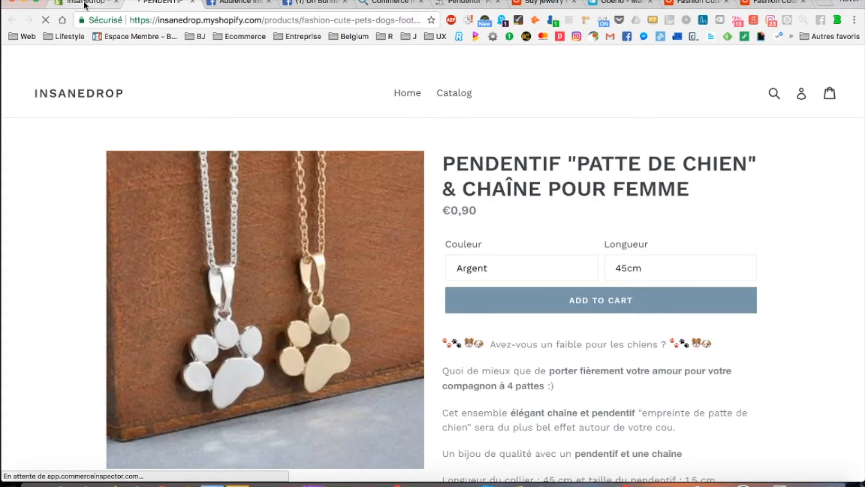
click(123, 3)
click(129, 4)
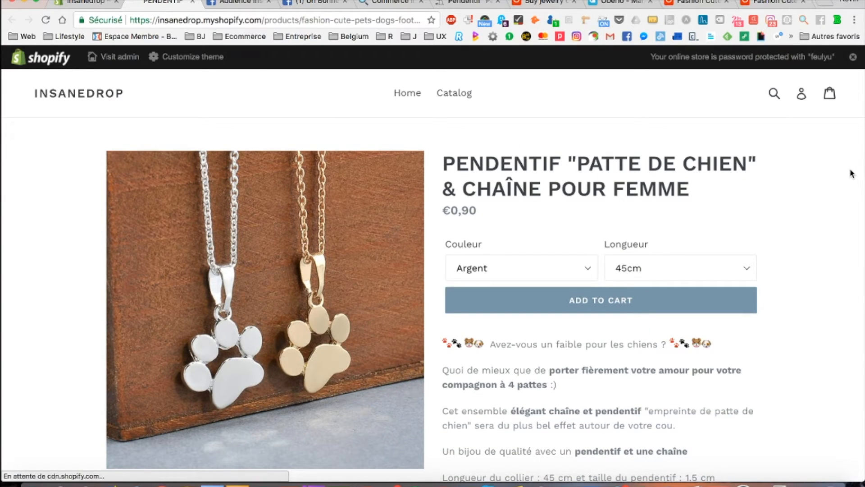
Preview the storefront product page at phone width down to the payment section, and return to the product editor.
drag(862, 175, 257, 214)
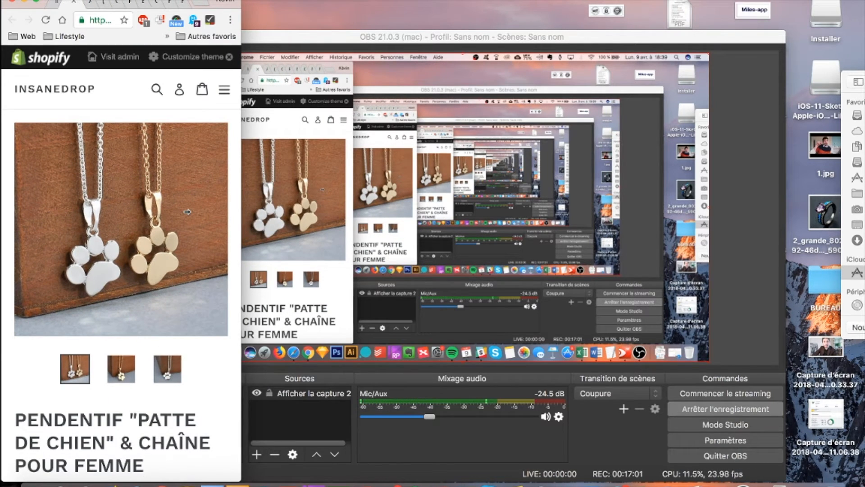
drag(158, 0, 388, 1)
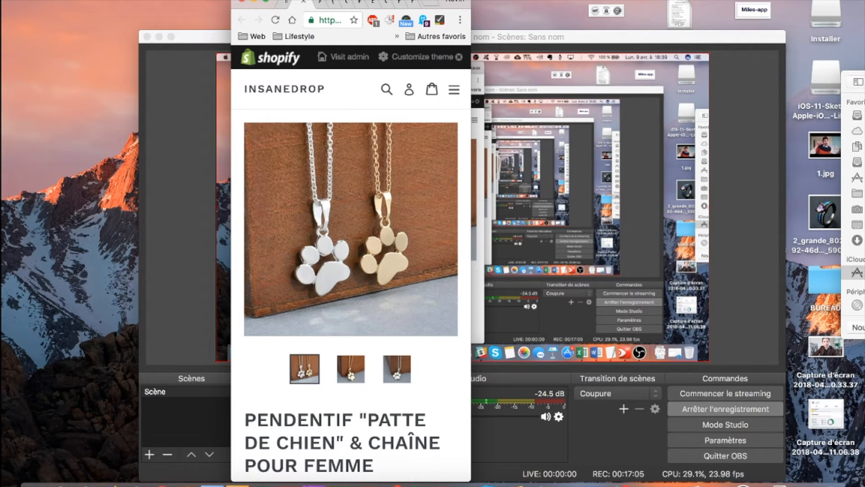
click(158, 36)
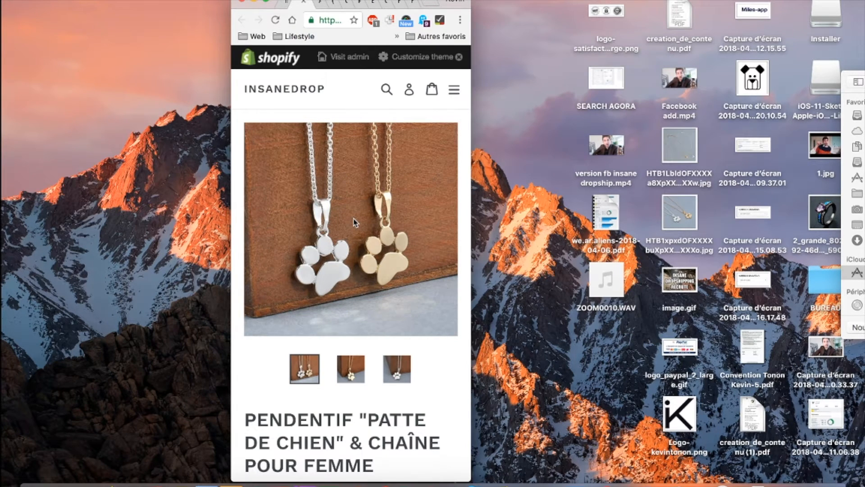
scroll(353, 222, down, 10)
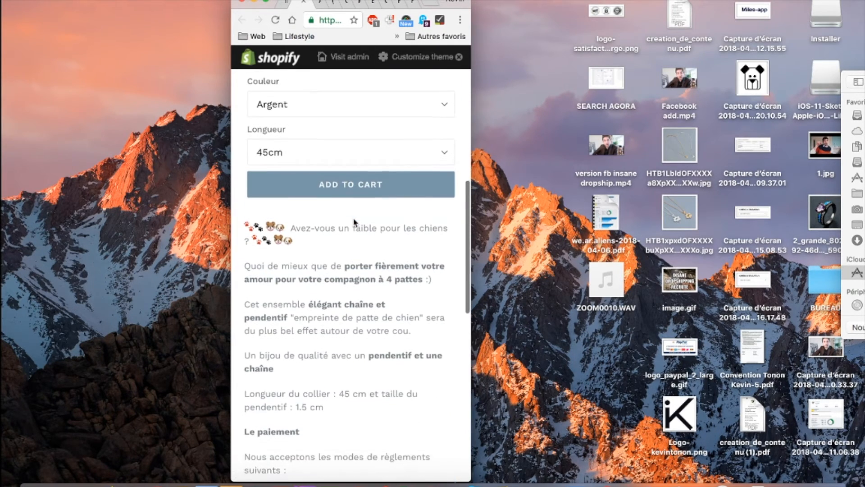
scroll(353, 222, down, 1)
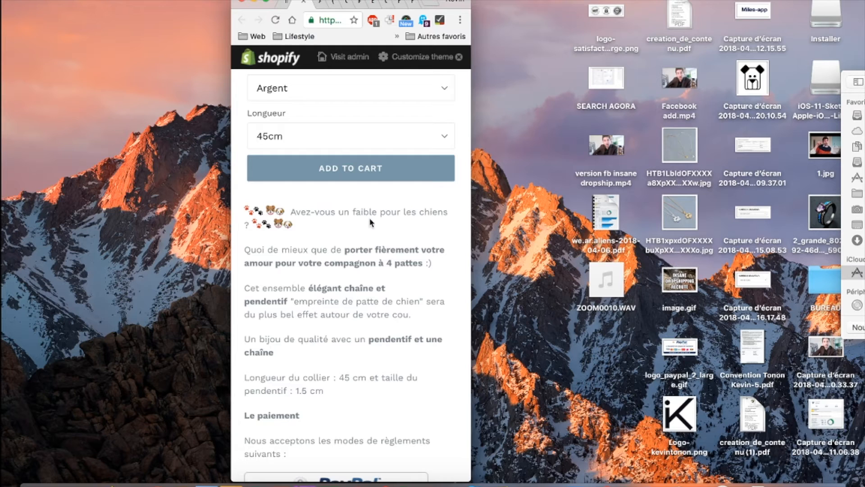
drag(473, 246, 721, 245)
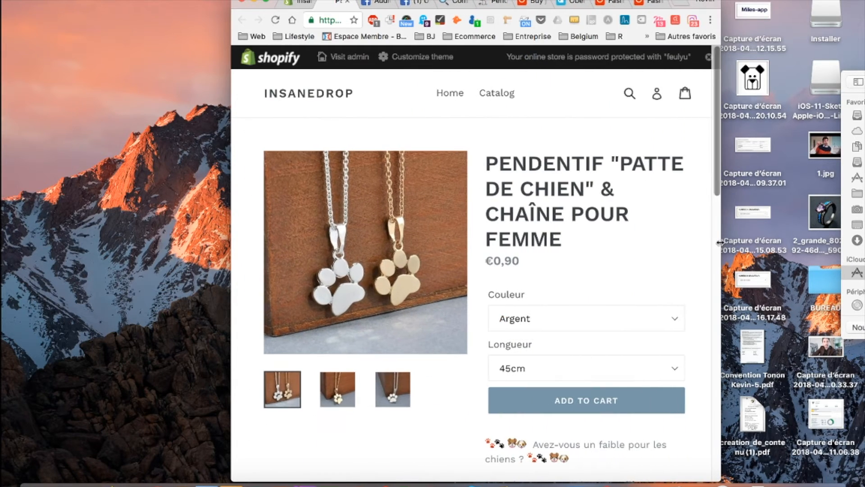
click(299, 4)
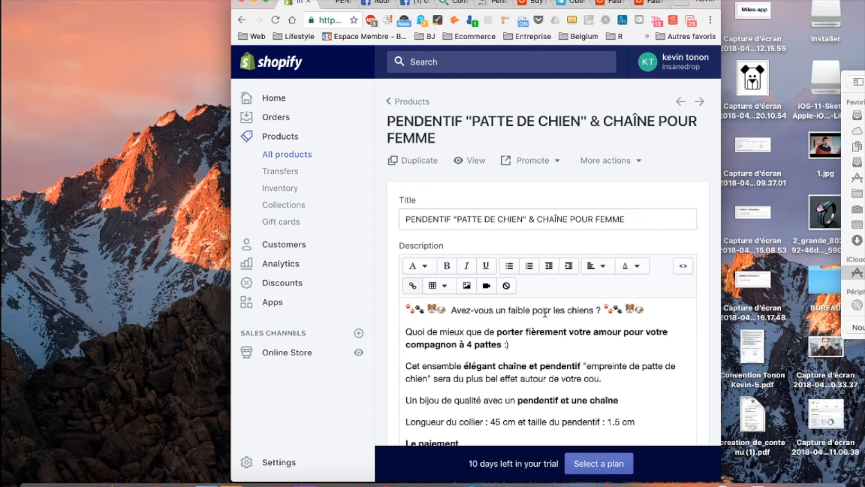
Try to replace "les chiens" with "les boules poils à" in the description's opening question.
drag(553, 311, 594, 312)
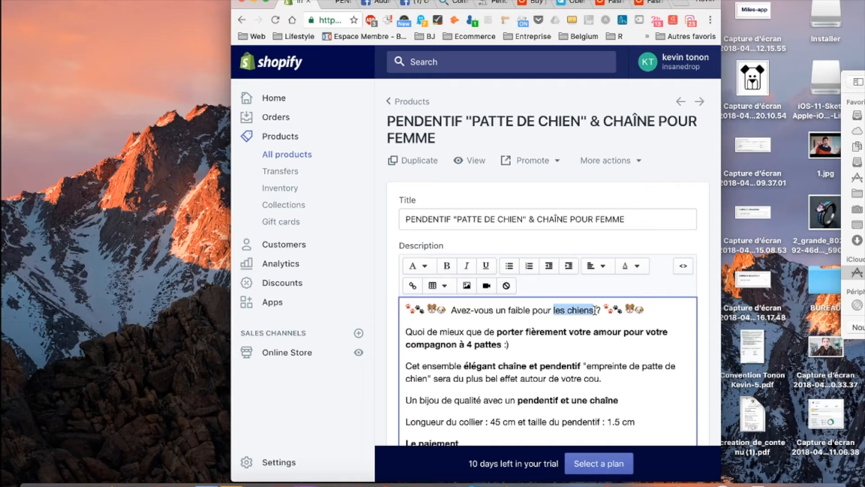
text(les boules)
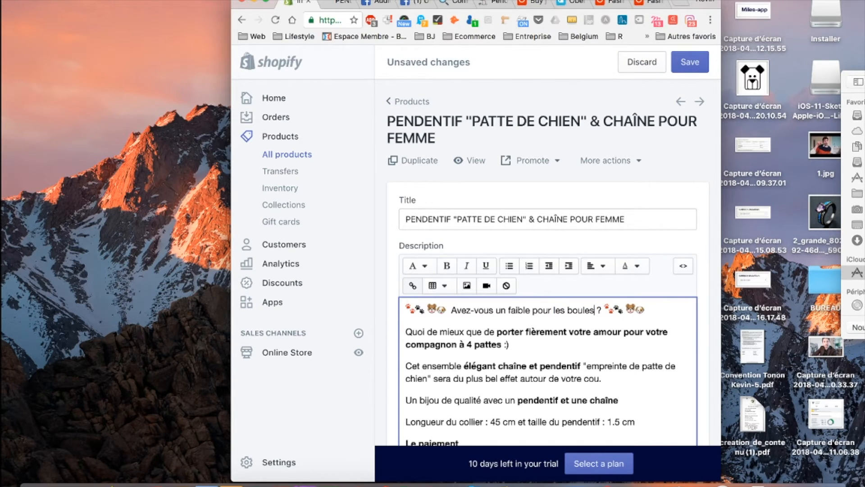
text( poil )
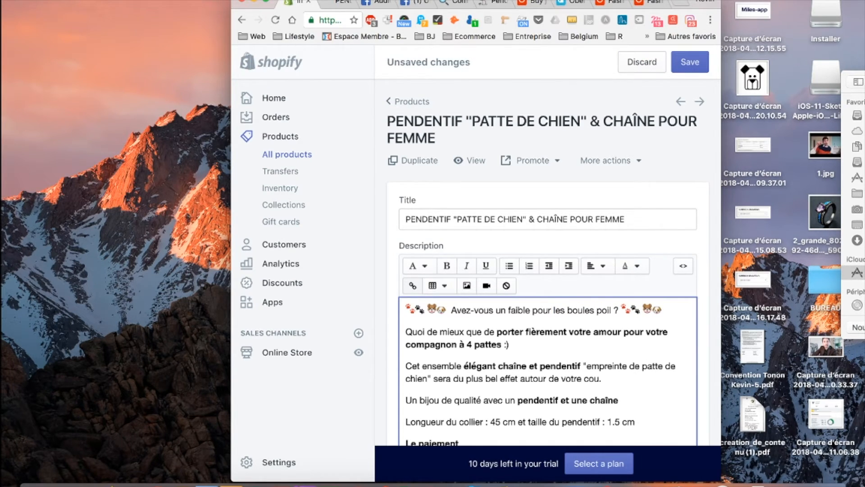
text(s )
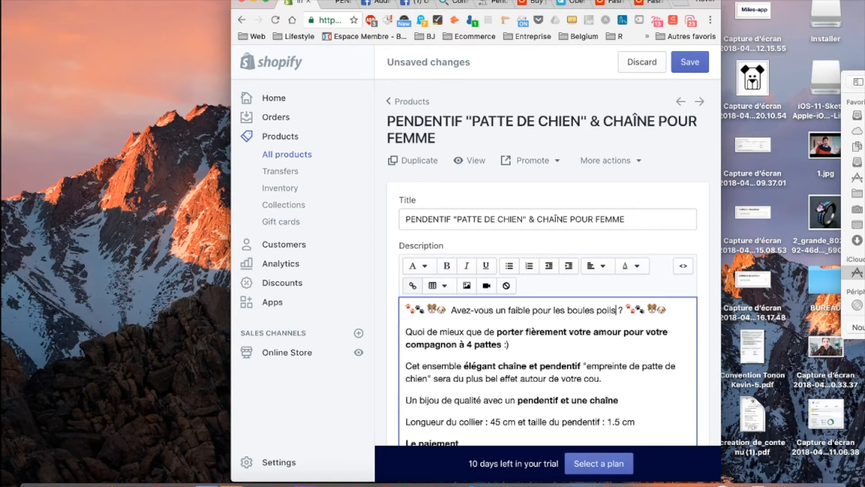
text(à)
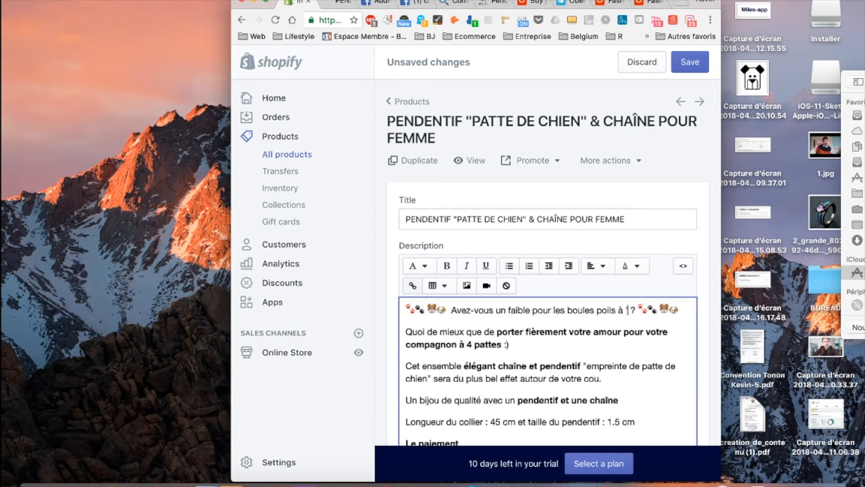
Reword the end of the description's opening question as "votre compagnon à 4 pattes".
key(BackSpace)
key(BackSpace)
key(BackSpace)
key(BackSpace)
key(BackSpace)
key(BackSpace)
key(BackSpace)
key(BackSpace)
key(BackSpace)
key(BackSpace)
key(BackSpace)
key(BackSpace)
key(BackSpace)
key(BackSpace)
key(BackSpace)
key(BackSpace)
key(BackSpace)
key(BackSpace)
key(BackSpace)
key(BackSpace)
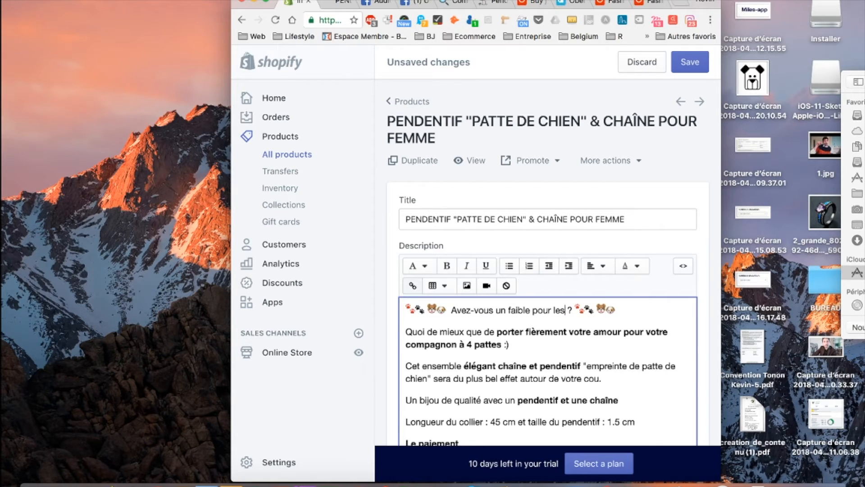
text(votre compagnon)
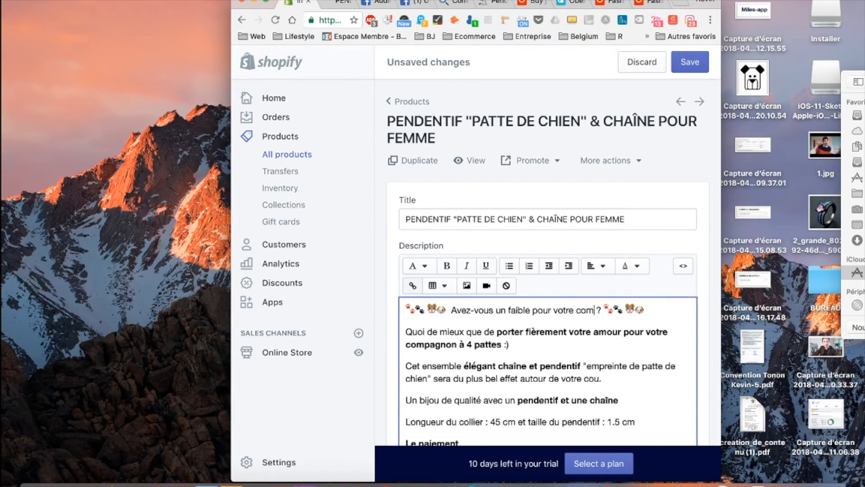
text( à 4 pa)
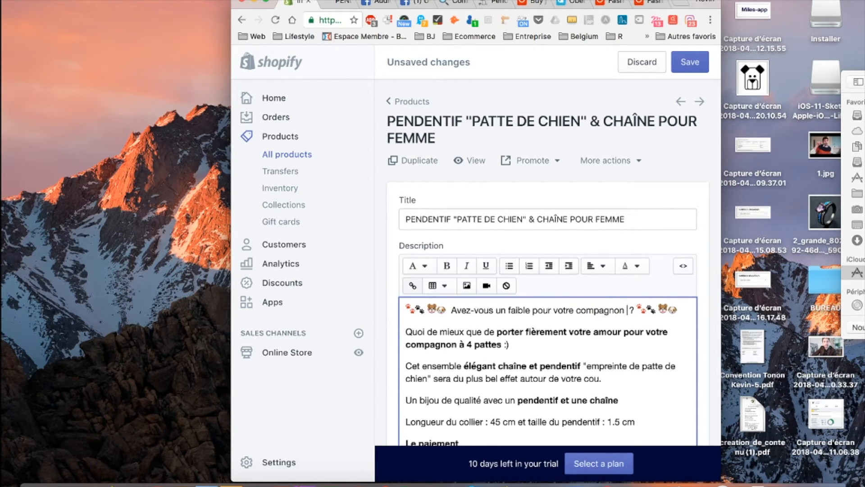
text(ttes)
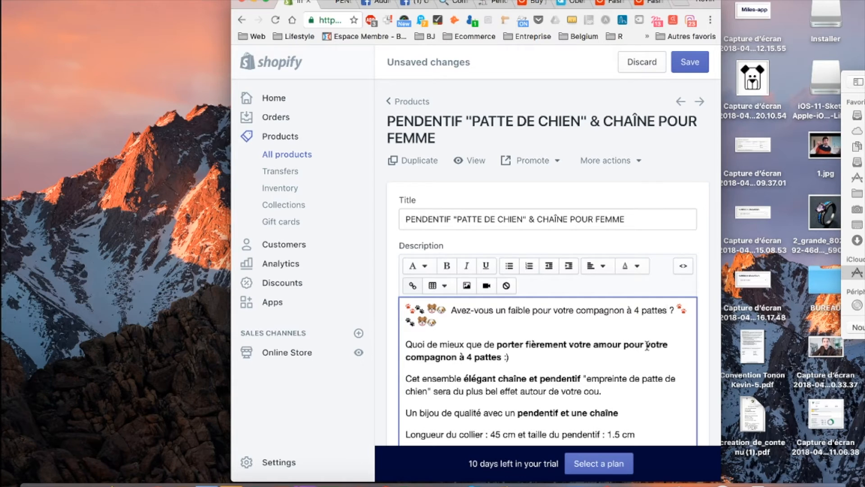
Replace "votre compagnon à 4 pattes :)" with "lui." in the description's second sentence and save the product.
drag(645, 344, 647, 353)
text(luu)
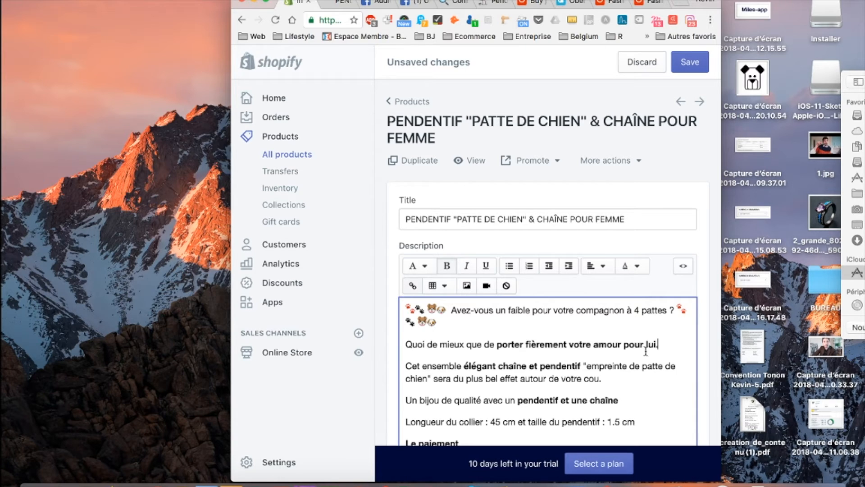
click(690, 62)
Reload the storefront product page and check the reworded description at phone width.
click(335, 3)
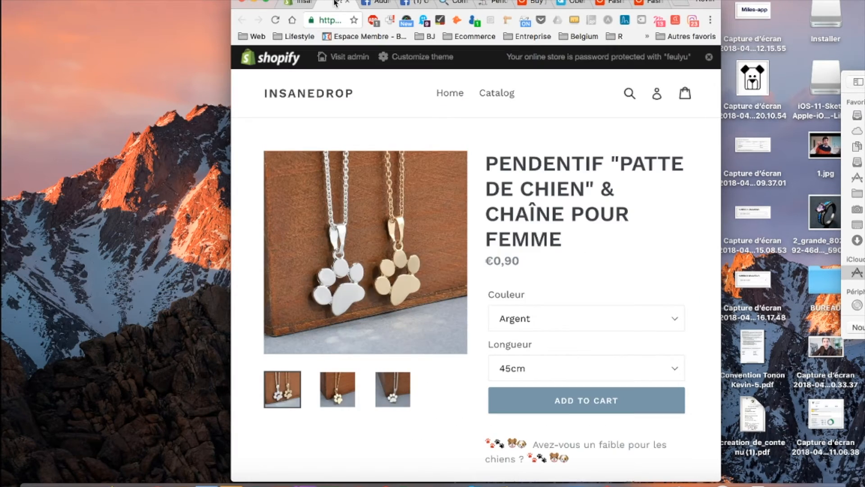
key(super+r)
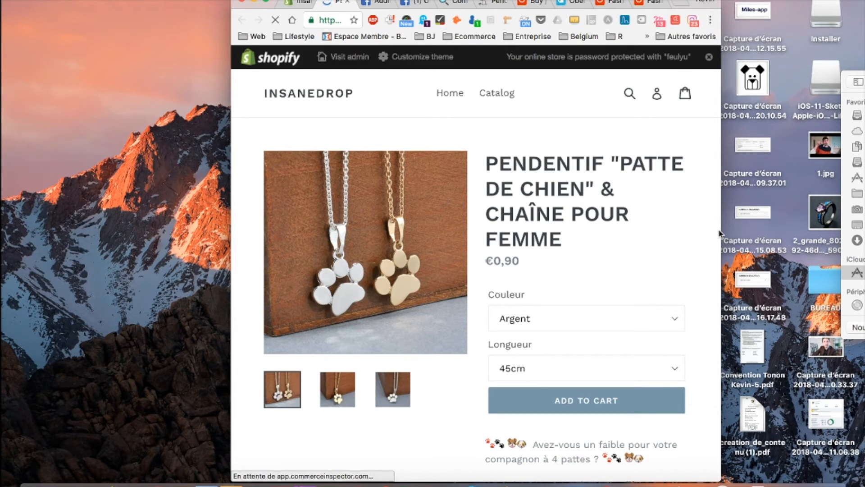
drag(719, 233, 471, 233)
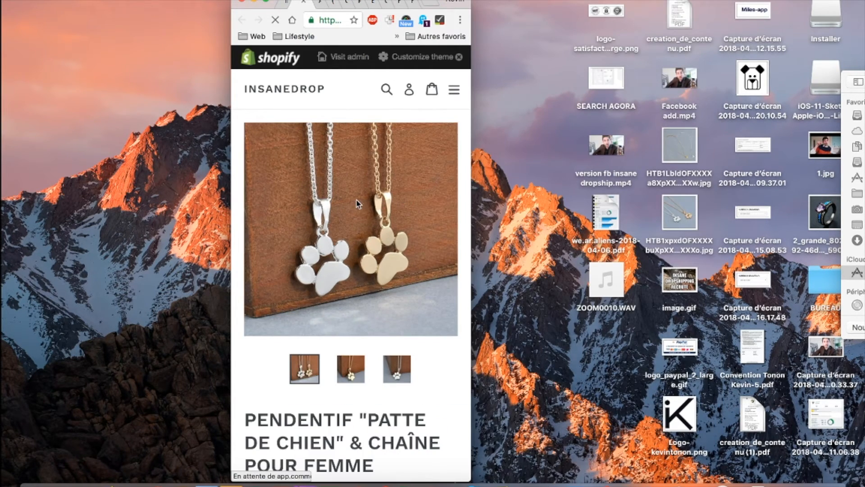
scroll(373, 252, down, 5)
scroll(373, 251, down, 2)
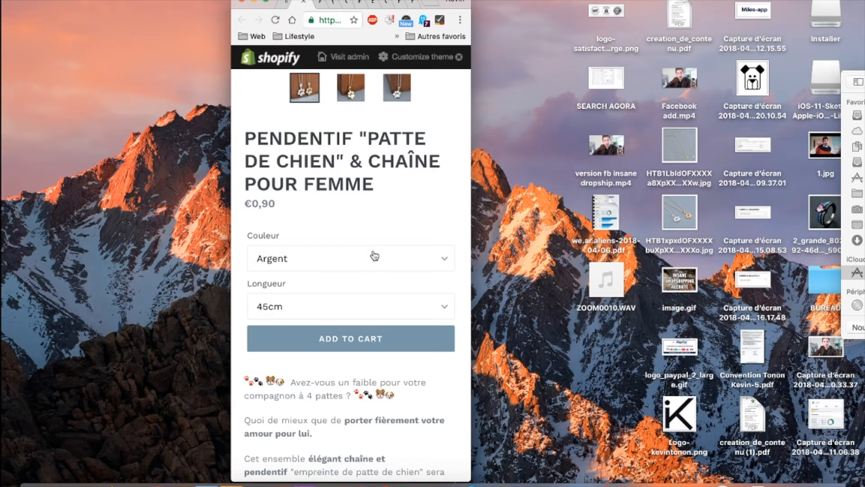
Review the storefront product page at phone width, from the variant selectors and description through the payment and guarantee sections.
scroll(373, 193, down, 5)
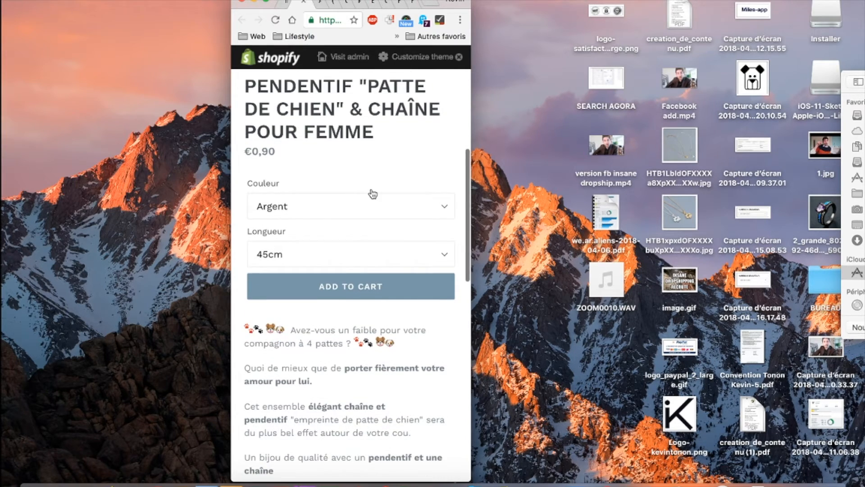
scroll(372, 194, down, 2)
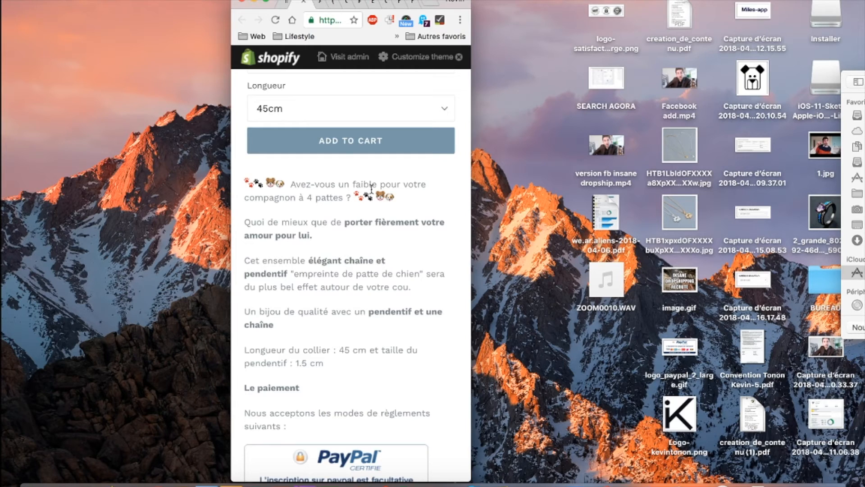
scroll(372, 189, down, 6)
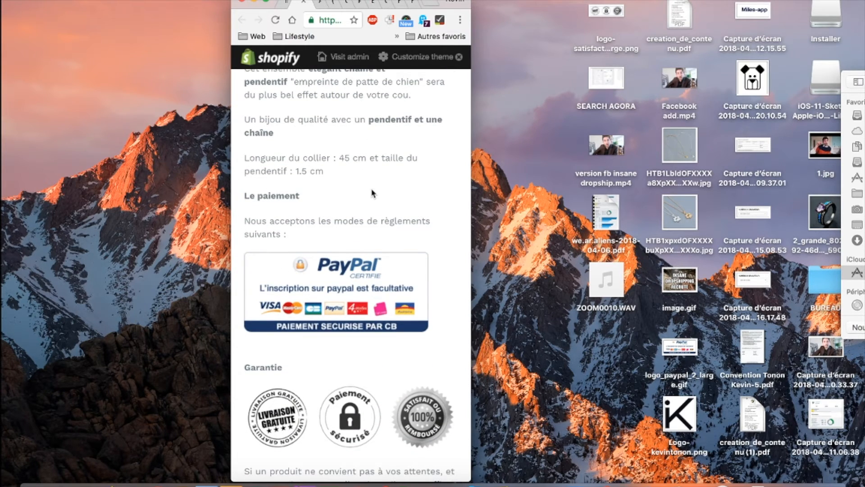
scroll(372, 193, down, 6)
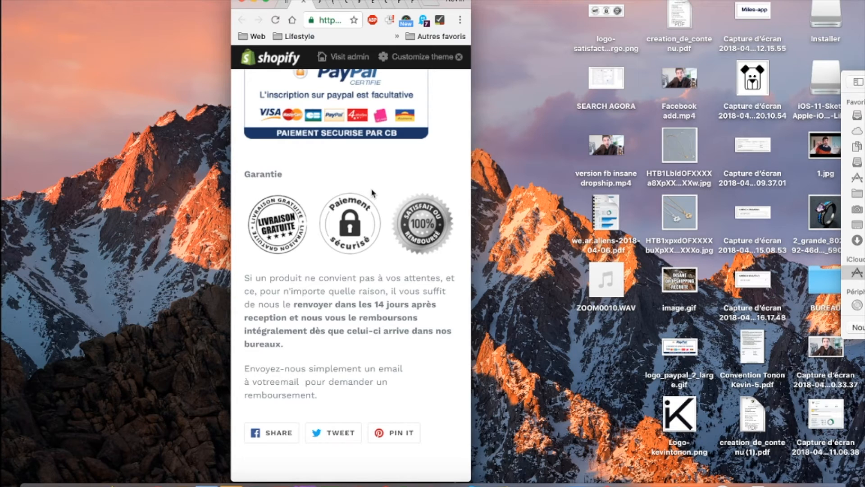
scroll(372, 192, down, 4)
scroll(373, 183, up, 5)
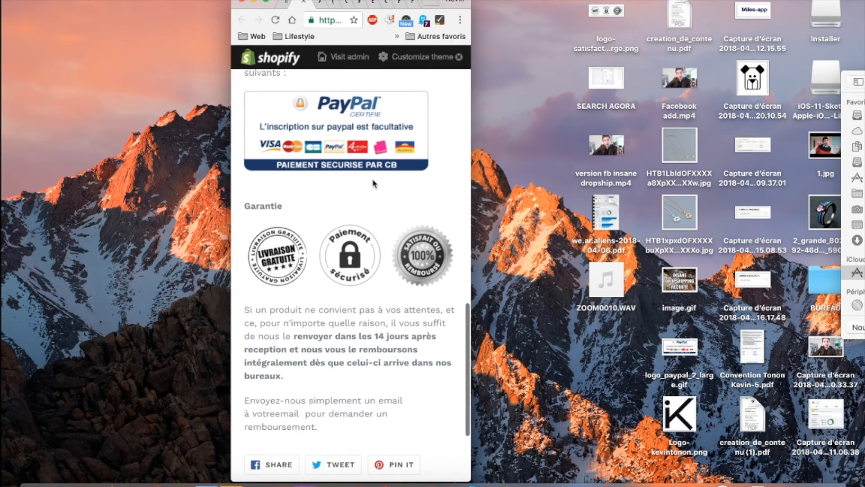
scroll(373, 184, up, 3)
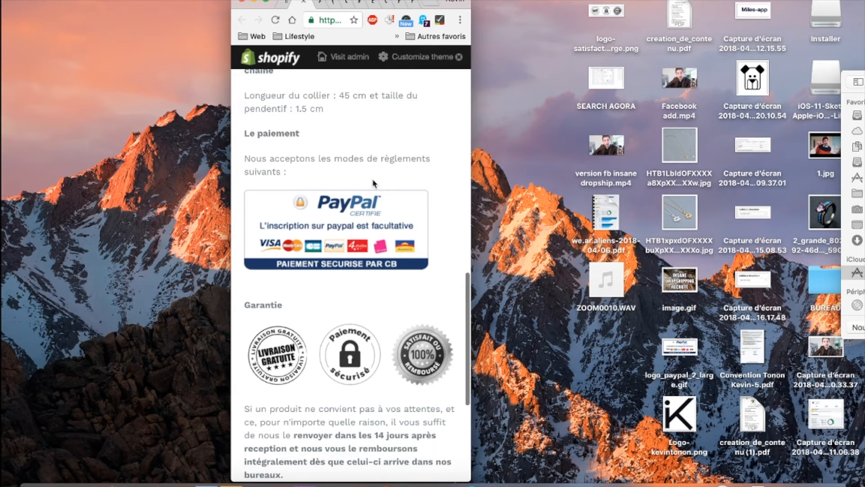
scroll(373, 183, up, 15)
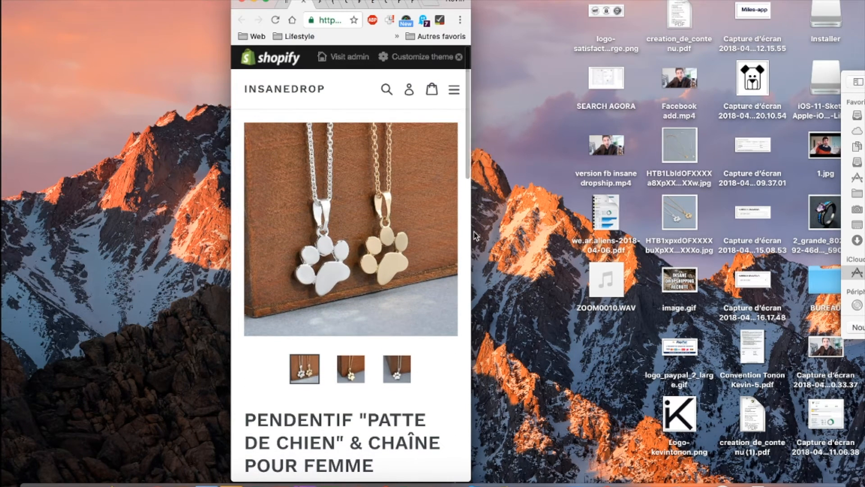
Preview the necklace's gallery images one by one and restore the storefront window to desktop width.
click(348, 372)
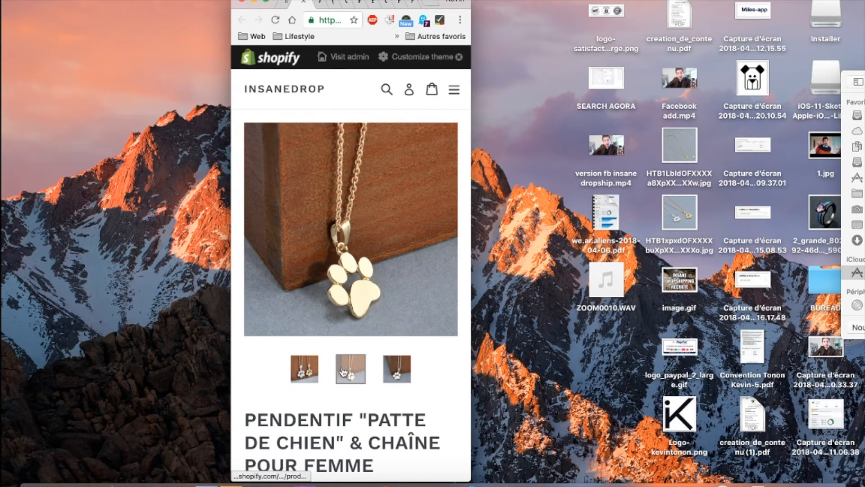
click(395, 376)
click(356, 374)
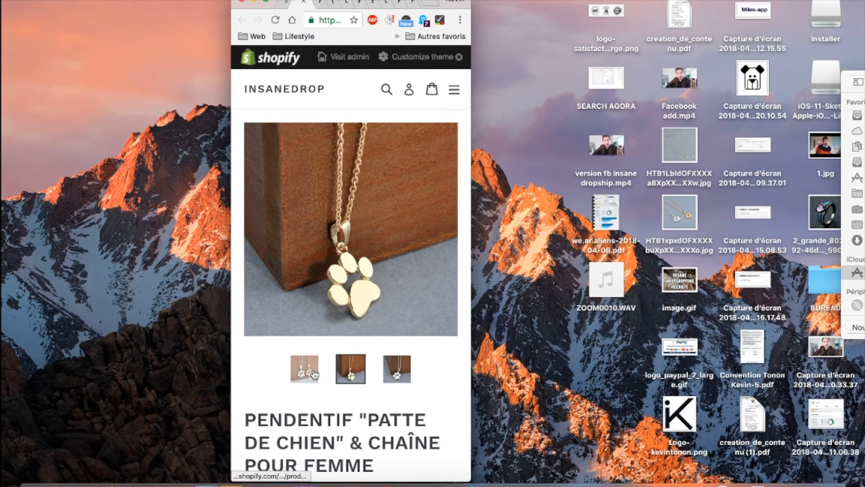
click(312, 375)
double_click(474, 334)
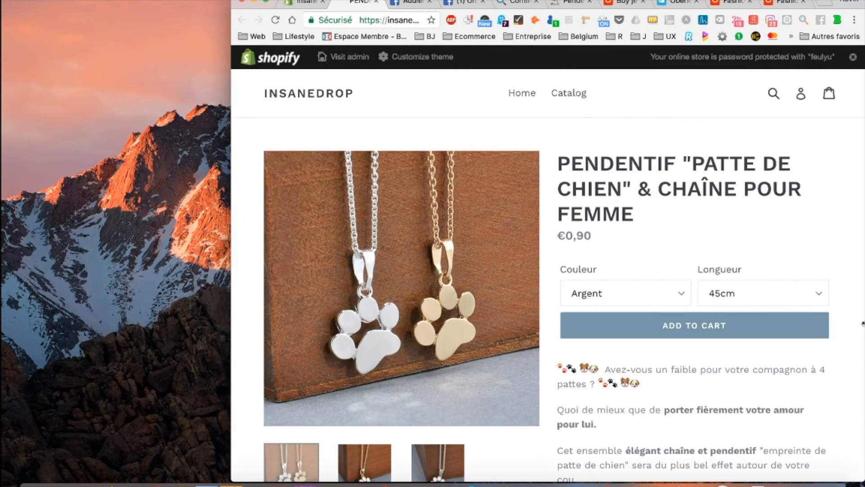
Return to the Shopify admin's product list, select the paw pendant product and open it in the bulk editor.
click(301, 5)
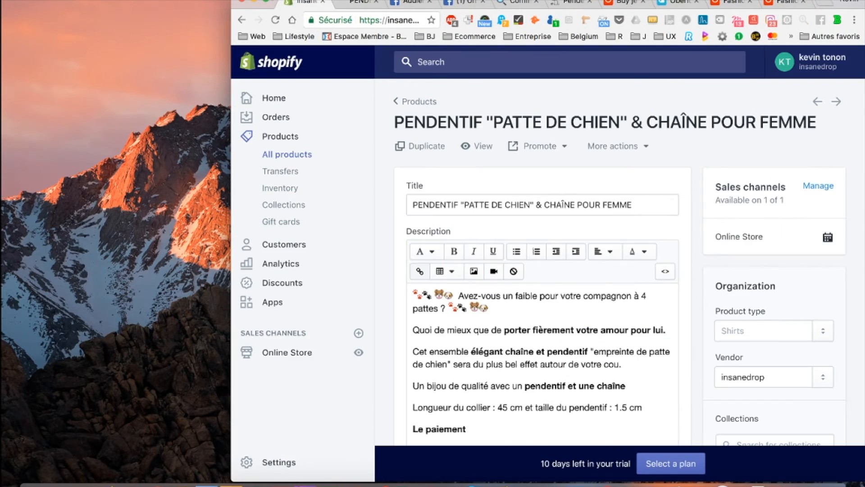
drag(336, 1, 121, 3)
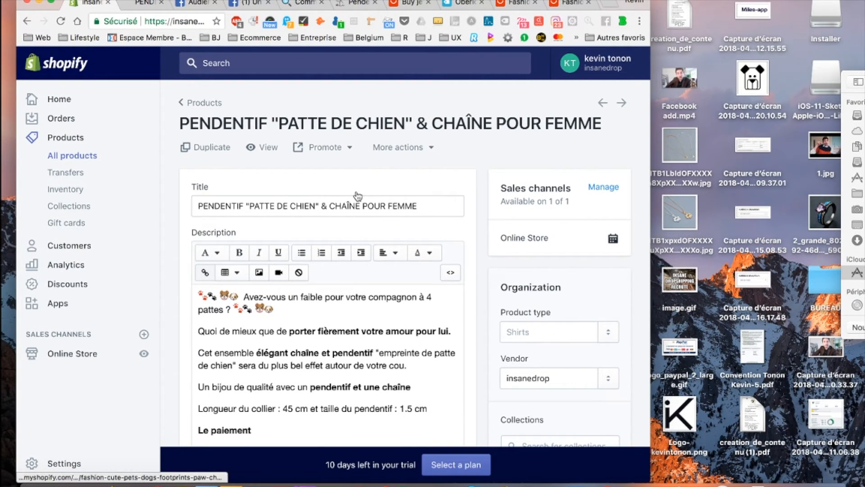
scroll(357, 195, down, 10)
scroll(356, 191, up, 6)
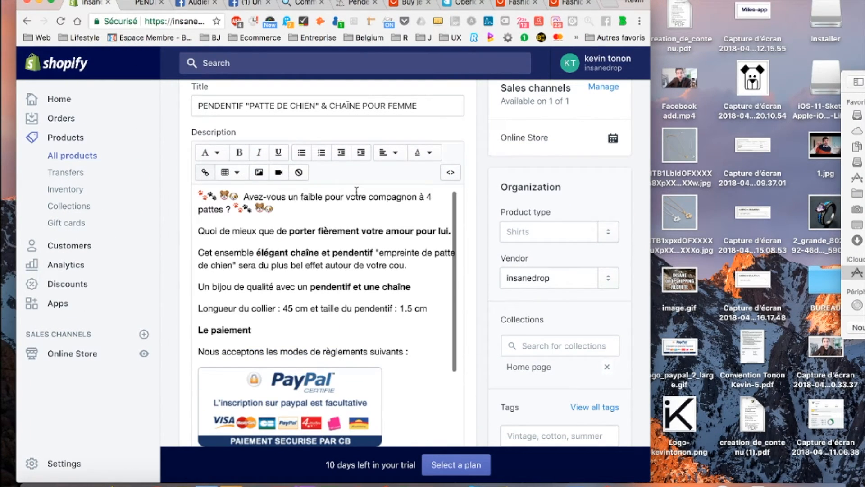
scroll(191, 197, up, 5)
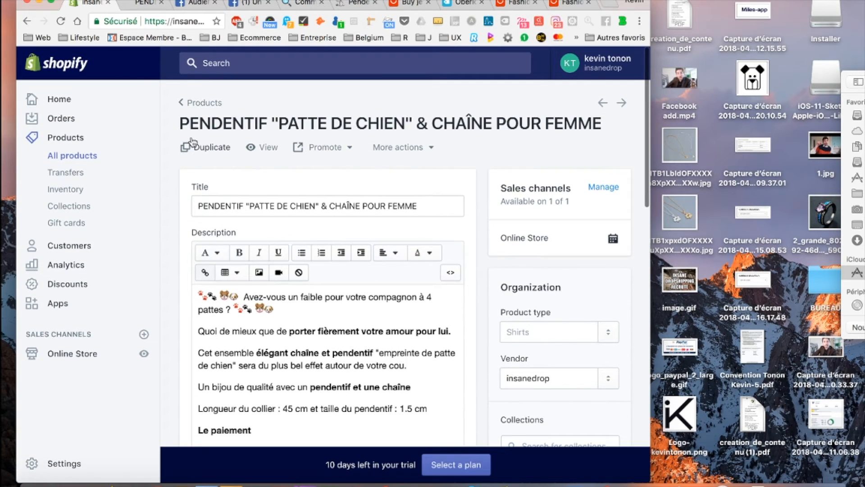
click(201, 103)
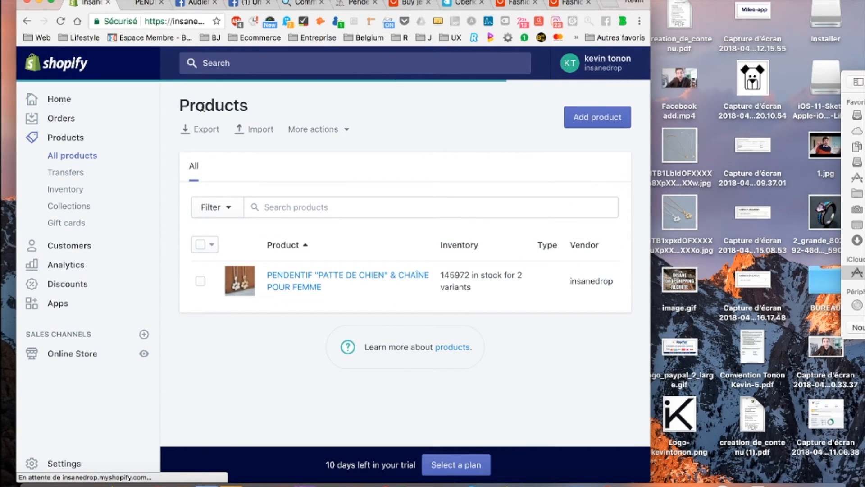
click(200, 281)
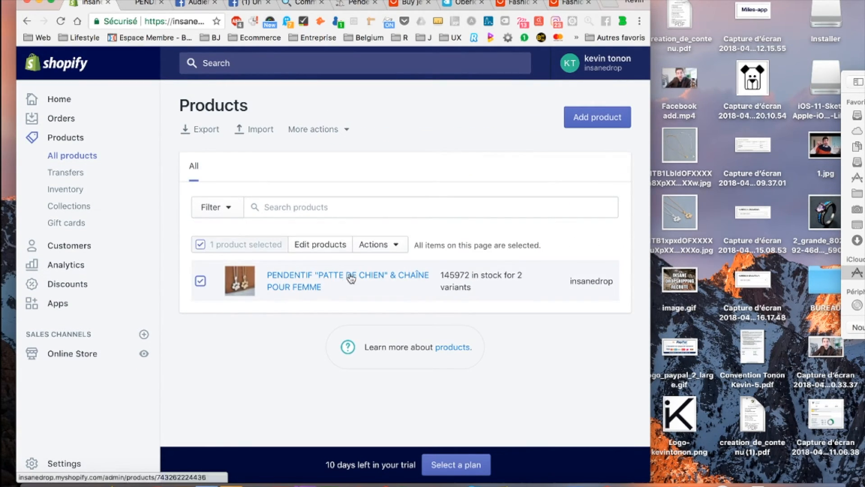
click(382, 251)
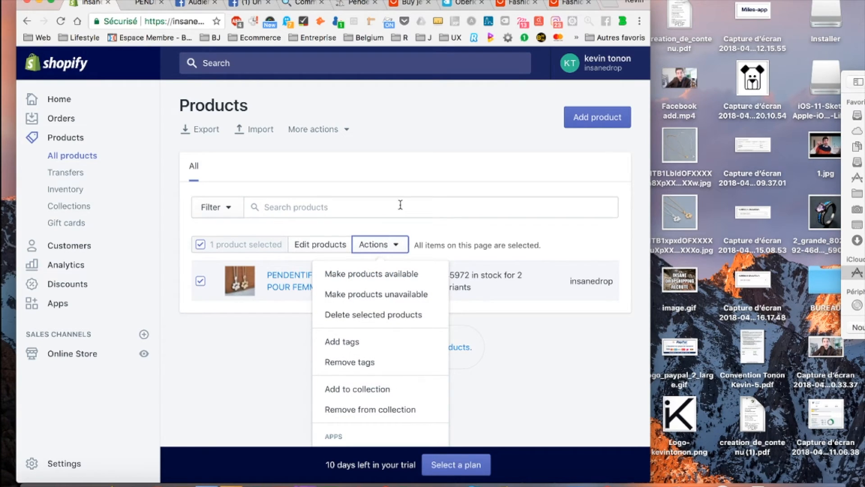
scroll(401, 205, down, 3)
click(316, 179)
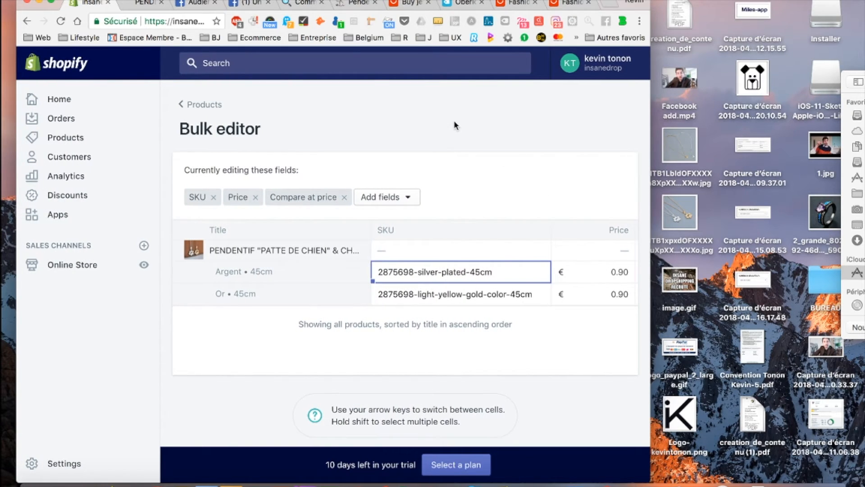
Copy the sale price from the competitor's pendant page and set the Argent variant's price to 9.99 in the bulk editor.
click(140, 3)
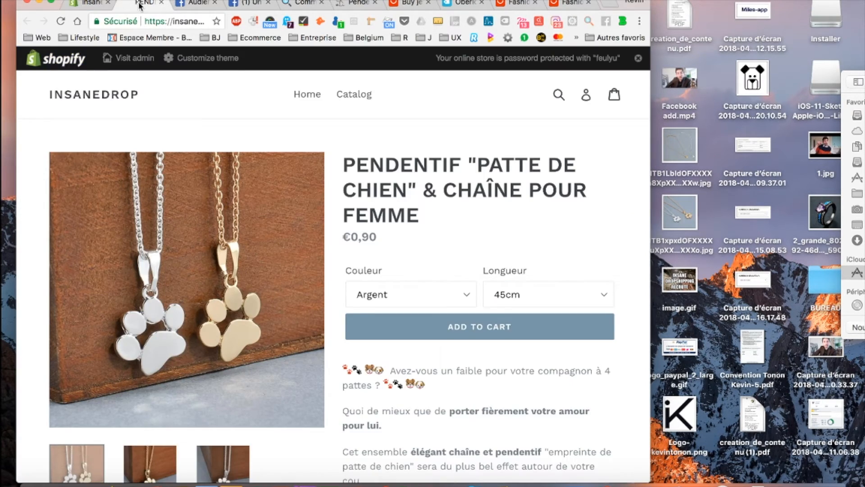
click(355, 4)
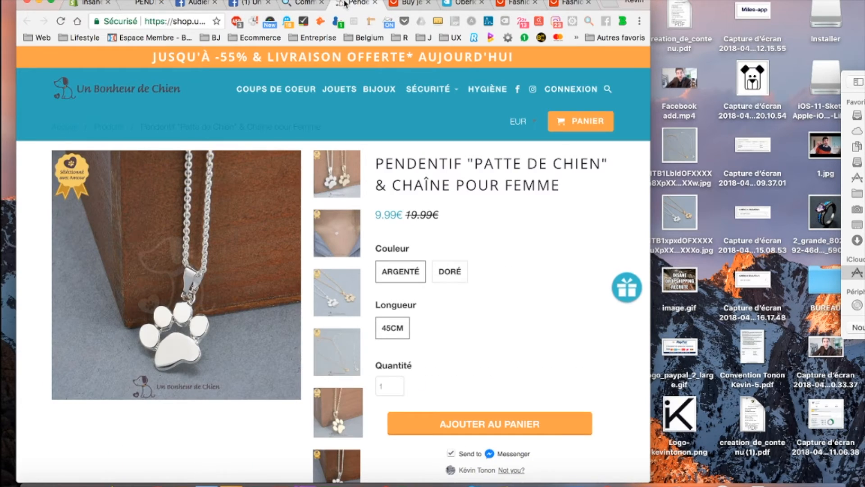
drag(396, 216, 374, 213)
key(super+c)
click(96, 4)
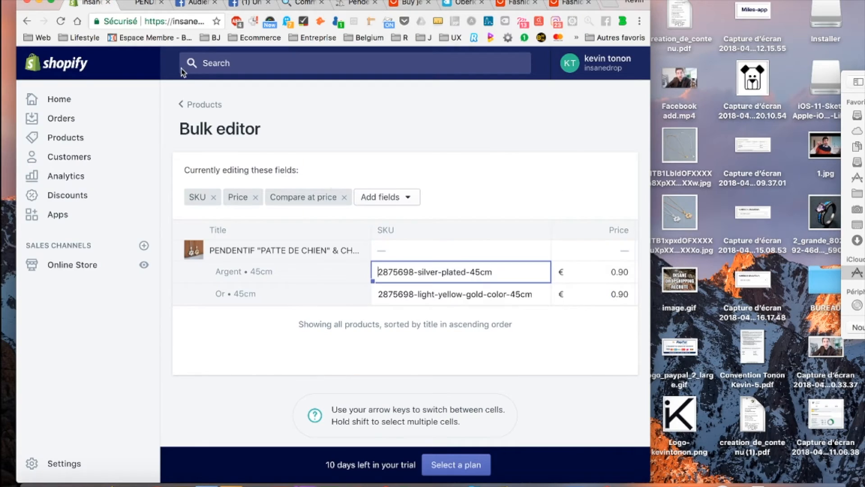
scroll(570, 265, right, 3)
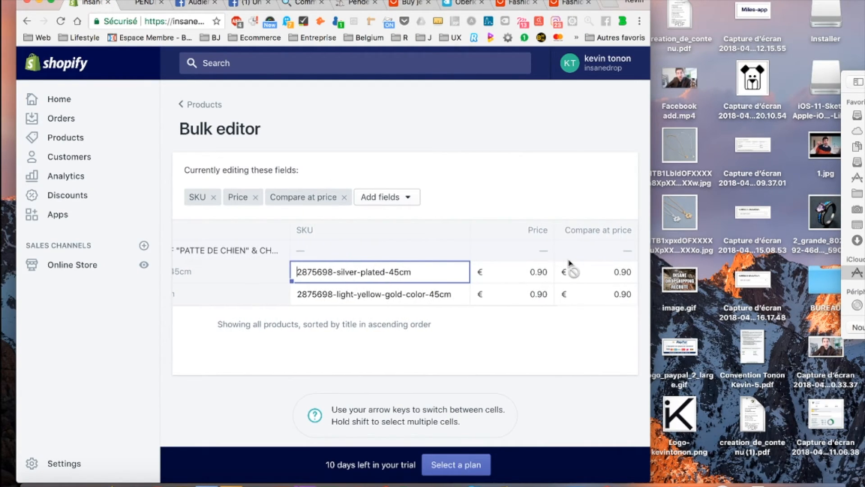
click(516, 270)
text(9.99)
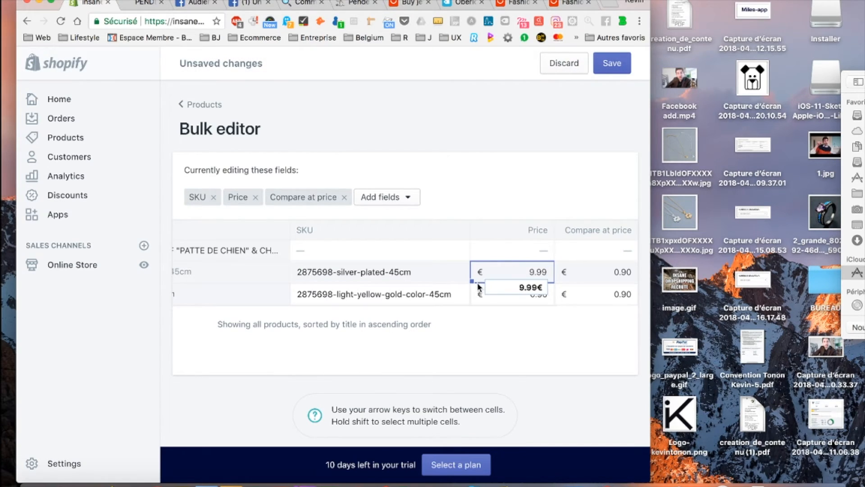
Apply the 9.99 price to the Or variant as well and save the bulk changes.
click(473, 296)
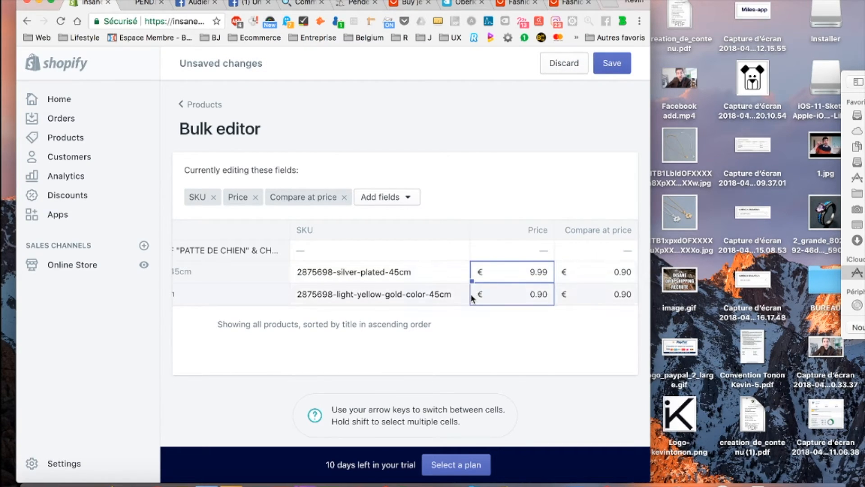
double_click(514, 271)
key(super+v)
key(super+s)
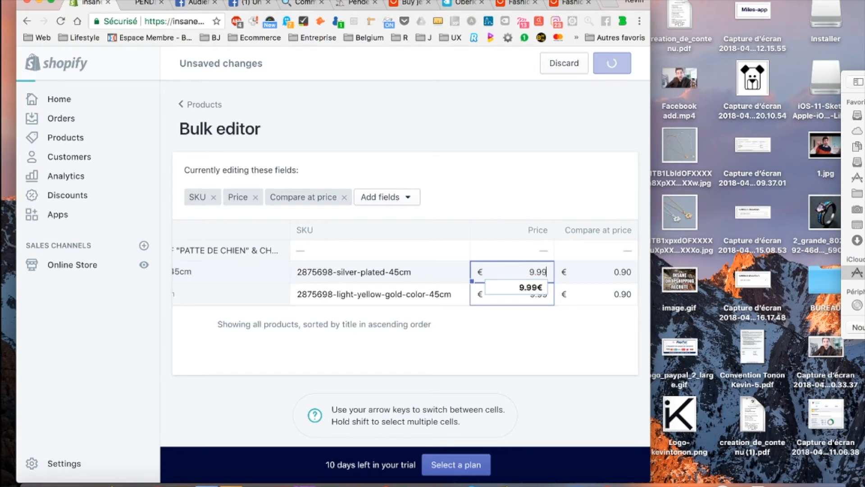
Set the compare at price to 19.99 for both the Argent and Or variants and save the product.
click(604, 271)
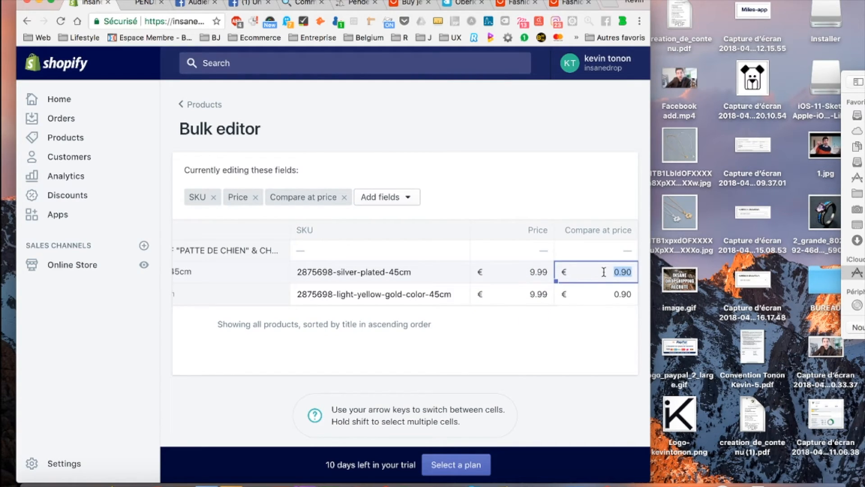
text(19,99)
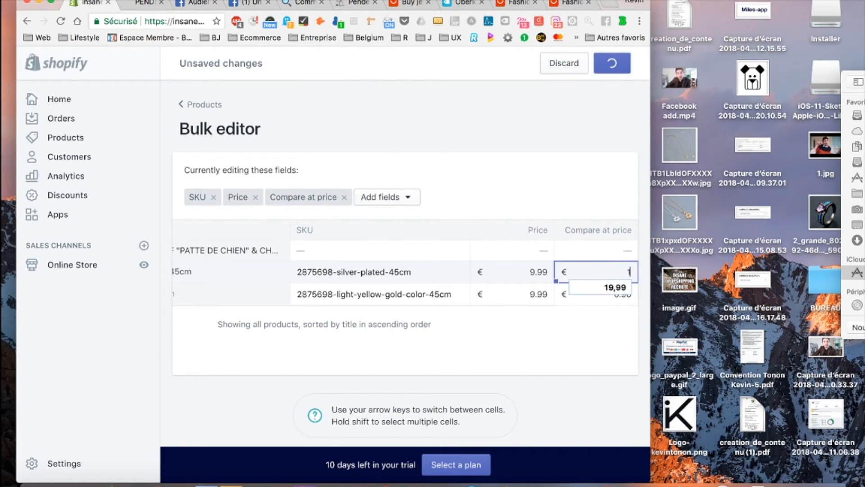
click(619, 291)
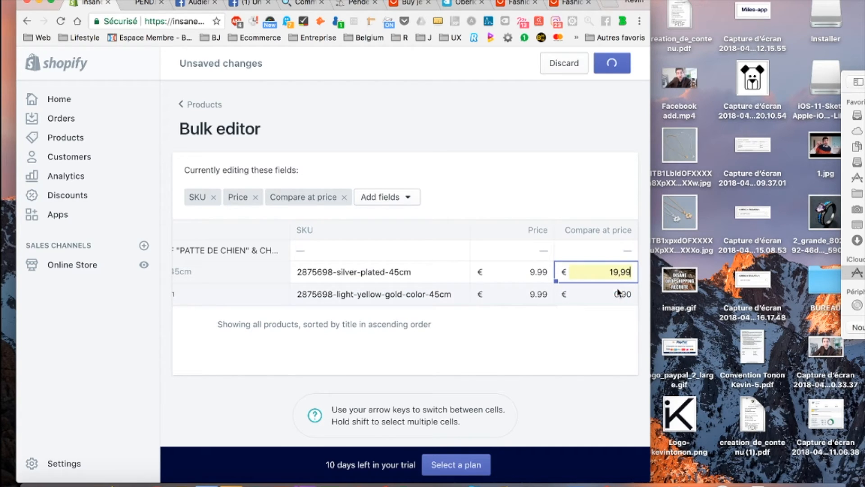
double_click(616, 272)
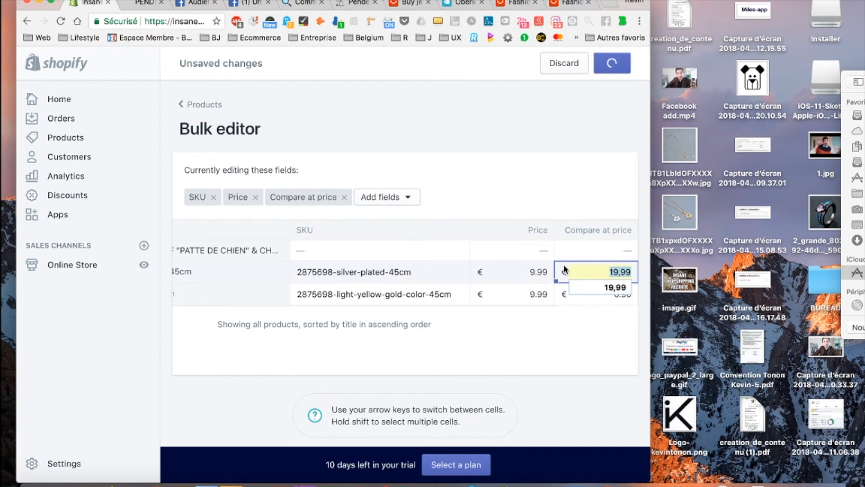
drag(556, 281, 559, 292)
click(582, 273)
click(565, 330)
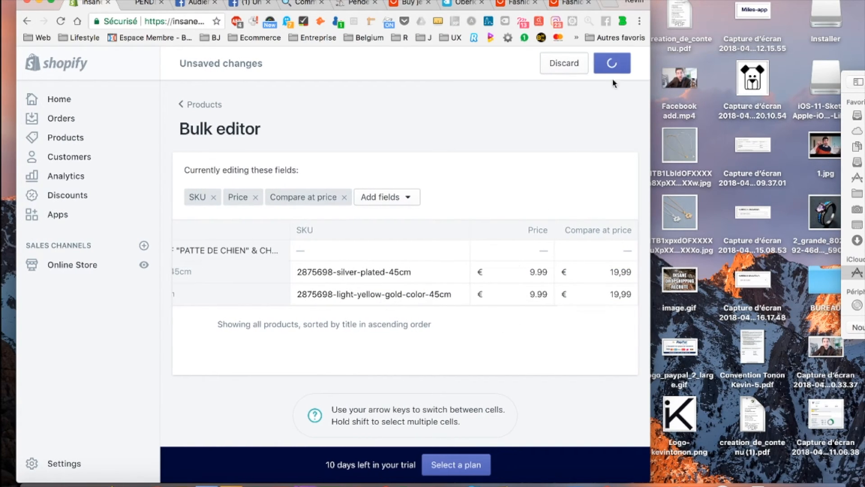
click(618, 63)
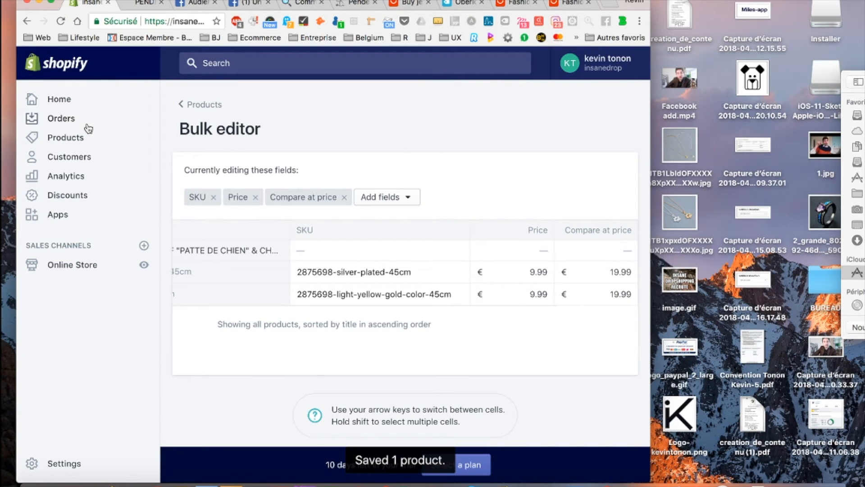
Revisit the storefront product page, switch to Oberlo and view the imported pendant under My Products.
click(132, 4)
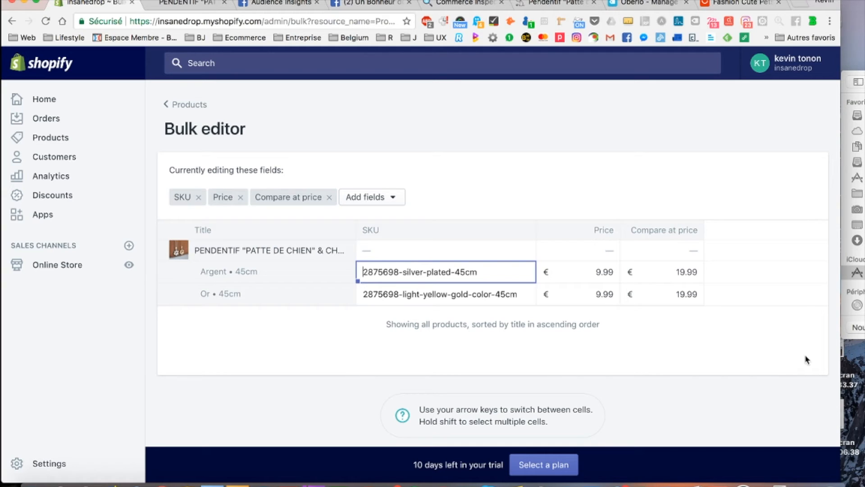
click(636, 8)
mouse_move(17, 127)
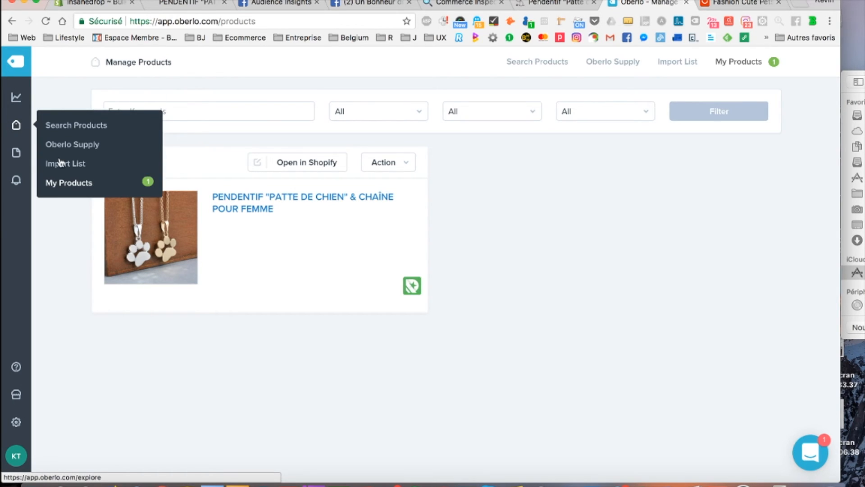
click(69, 186)
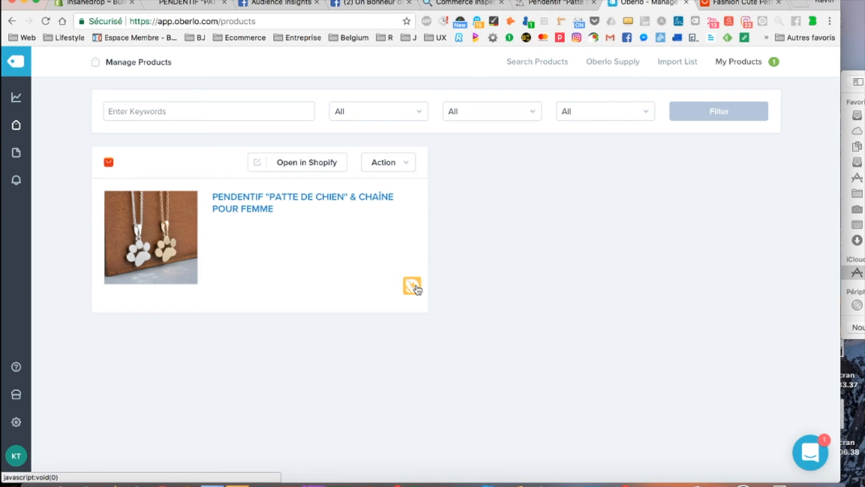
Open the review app's website, ryviu.com, in a new browser tab.
key(super+t)
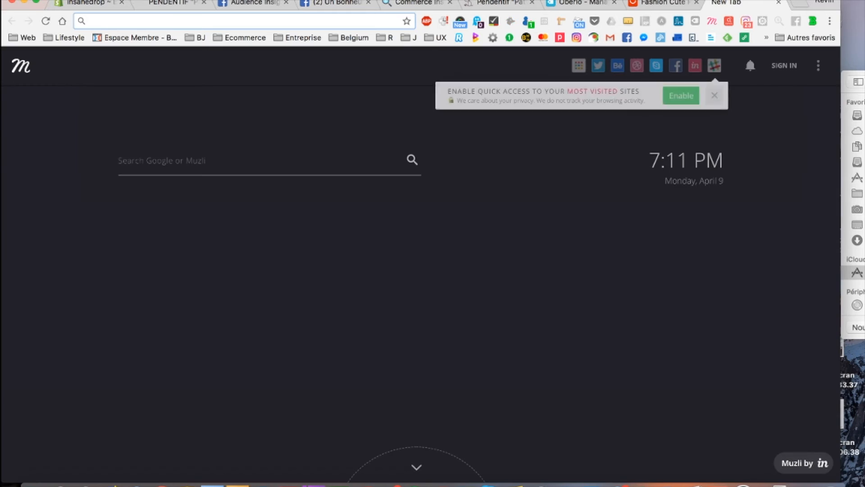
text(ryviu.com)
key(Return)
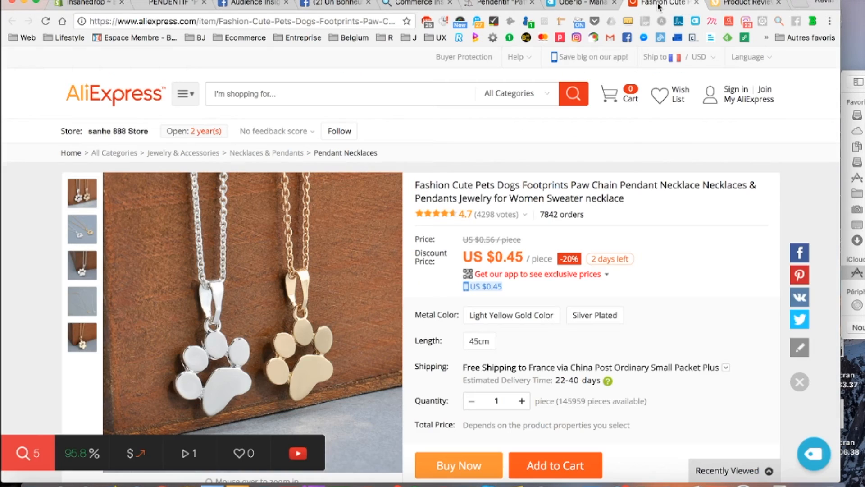
Examine the customer feedback, star ratings and review photos on the paw necklace's AliExpress product page.
click(662, 3)
scroll(524, 168, down, 20)
scroll(523, 168, up, 6)
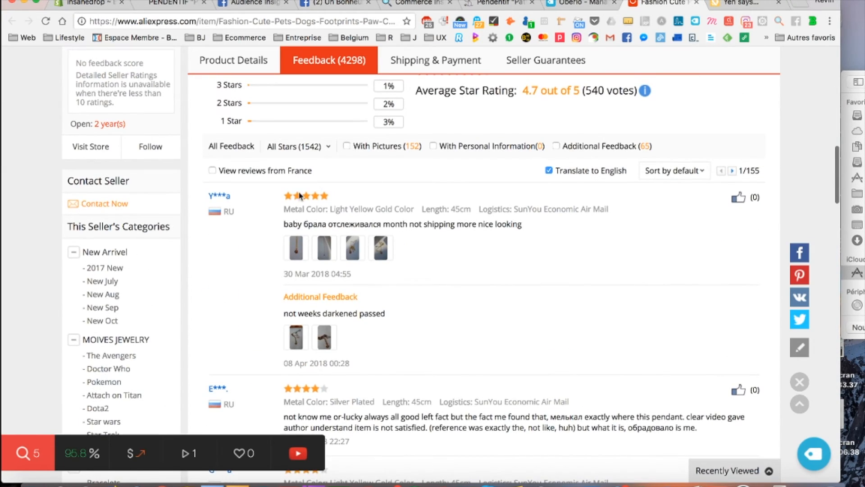
scroll(356, 160, up, 15)
scroll(356, 162, down, 18)
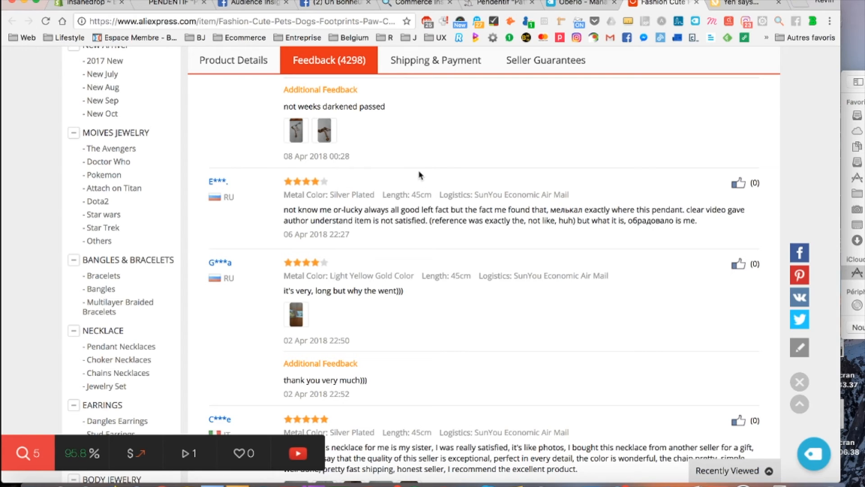
scroll(419, 174, up, 5)
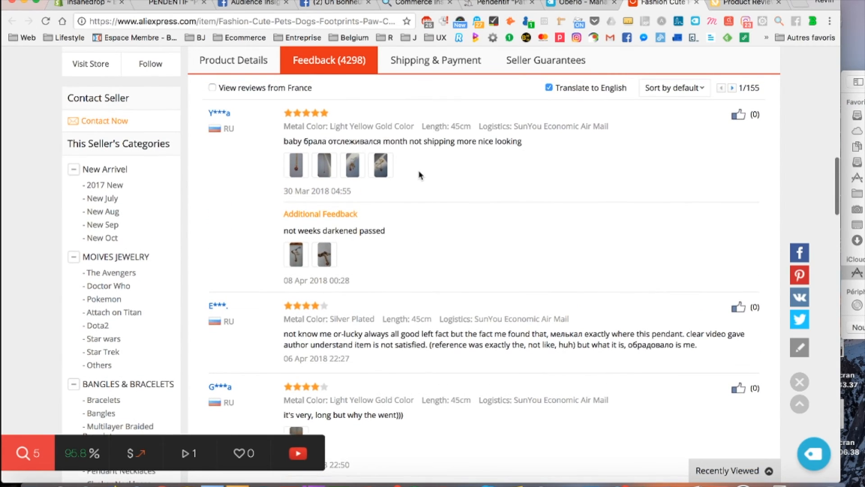
scroll(419, 175, up, 1)
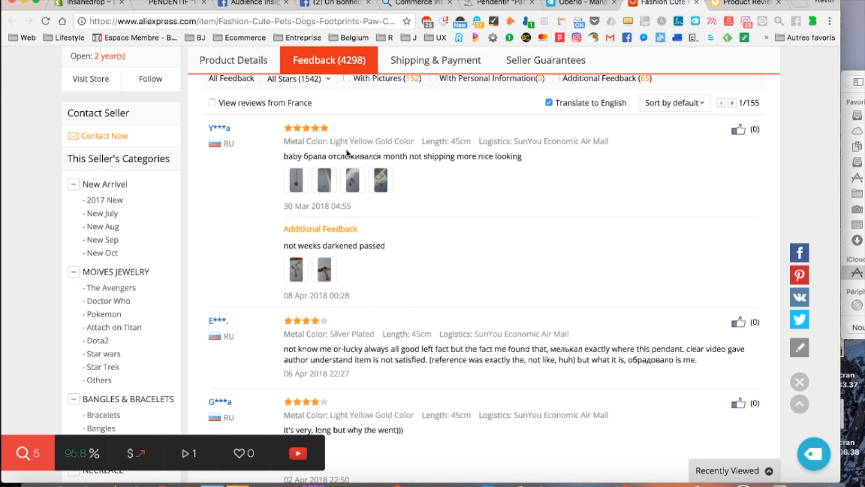
Switch back to Oberlo, run the Ryviu review import for the pendant and open its existing reviews for editing.
click(162, 3)
click(90, 4)
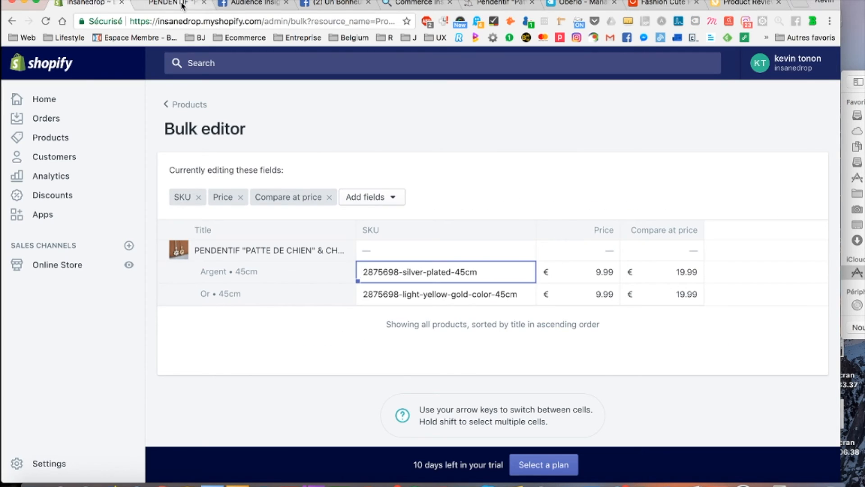
click(577, 5)
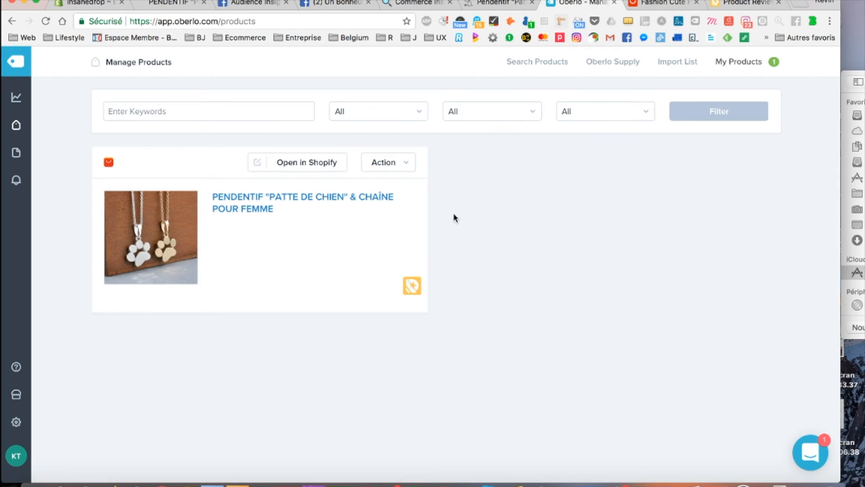
click(411, 289)
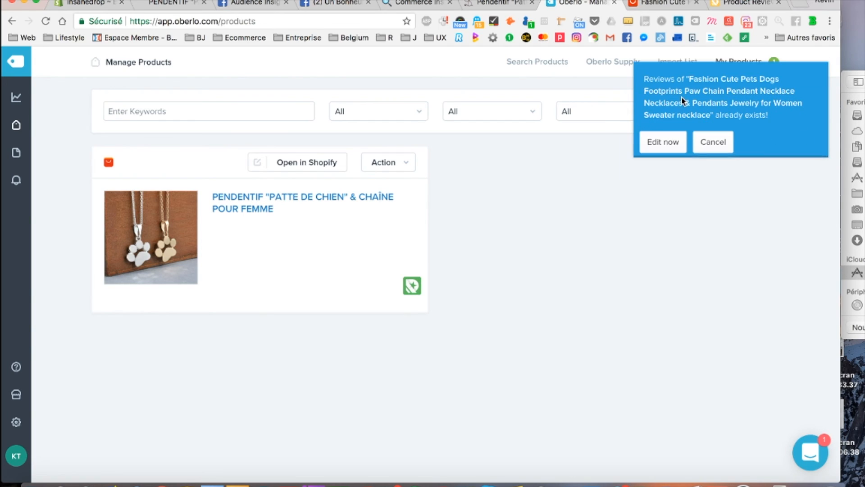
click(662, 149)
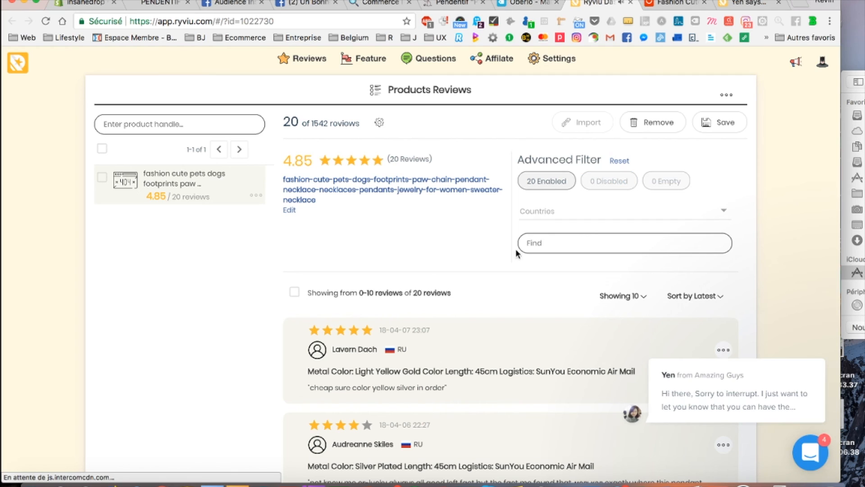
Check the country filter options, leave them unset, and enable all of the necklace's reviews in Ryviu.
click(583, 213)
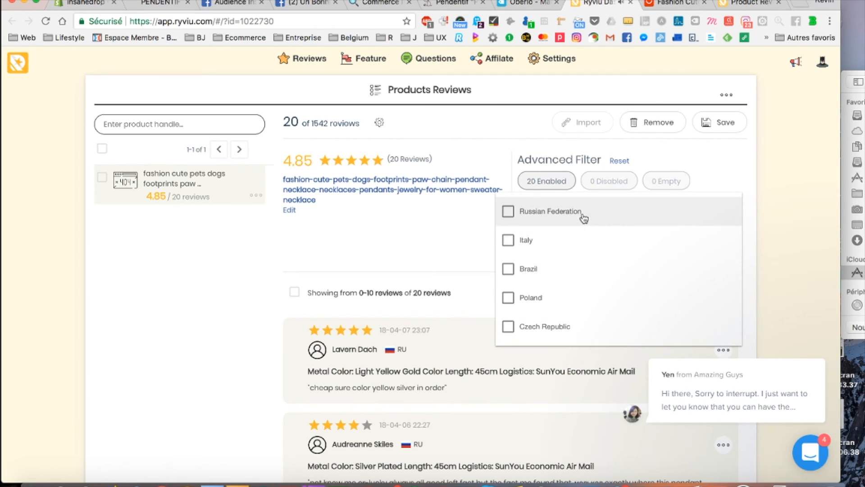
click(448, 234)
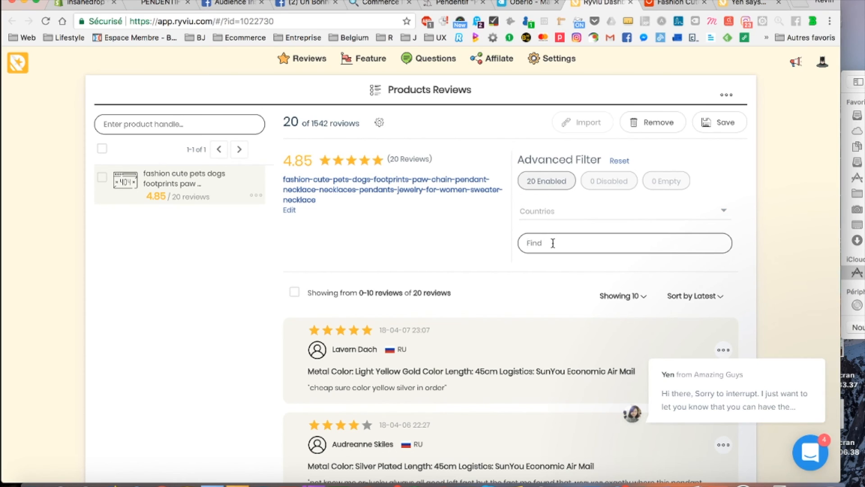
click(295, 293)
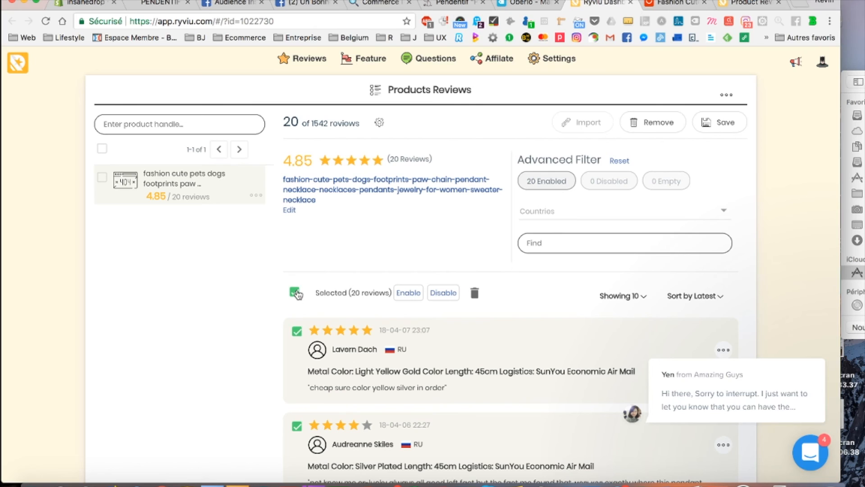
click(407, 294)
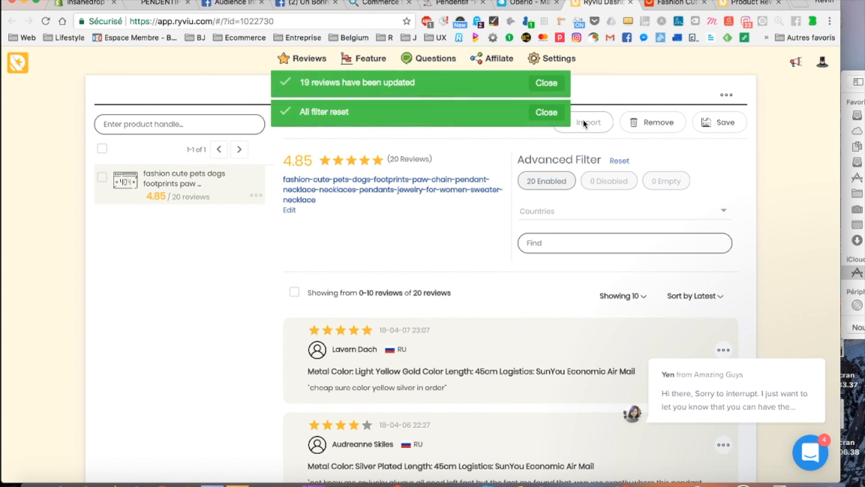